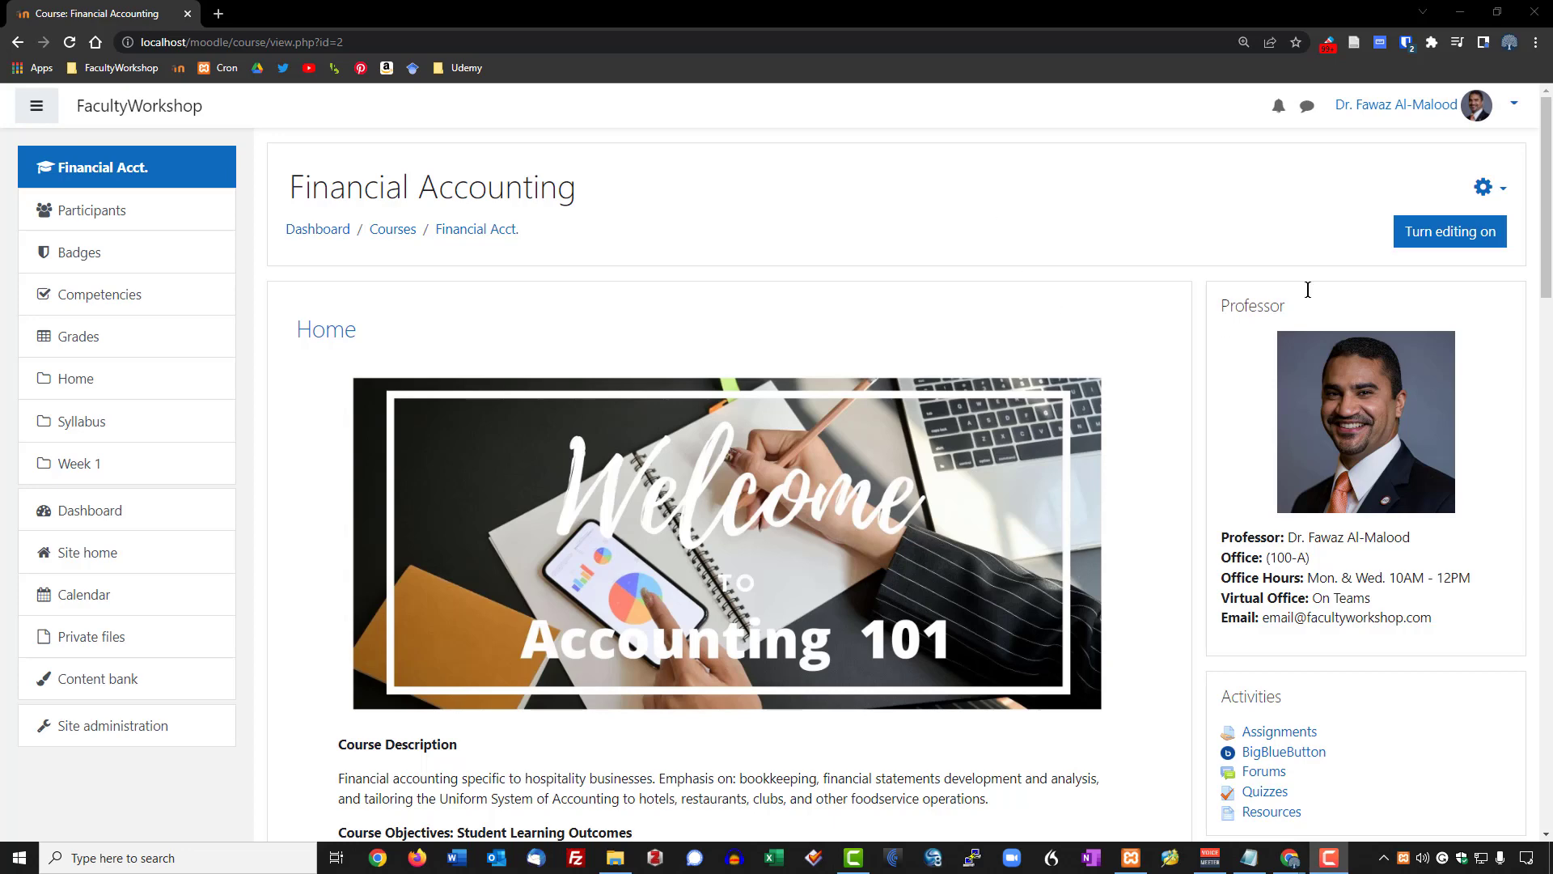
Step: Turn on editing mode and open the activity chooser for the course's top section
{"action": "left_click", "coordinate": [1473, 234]}
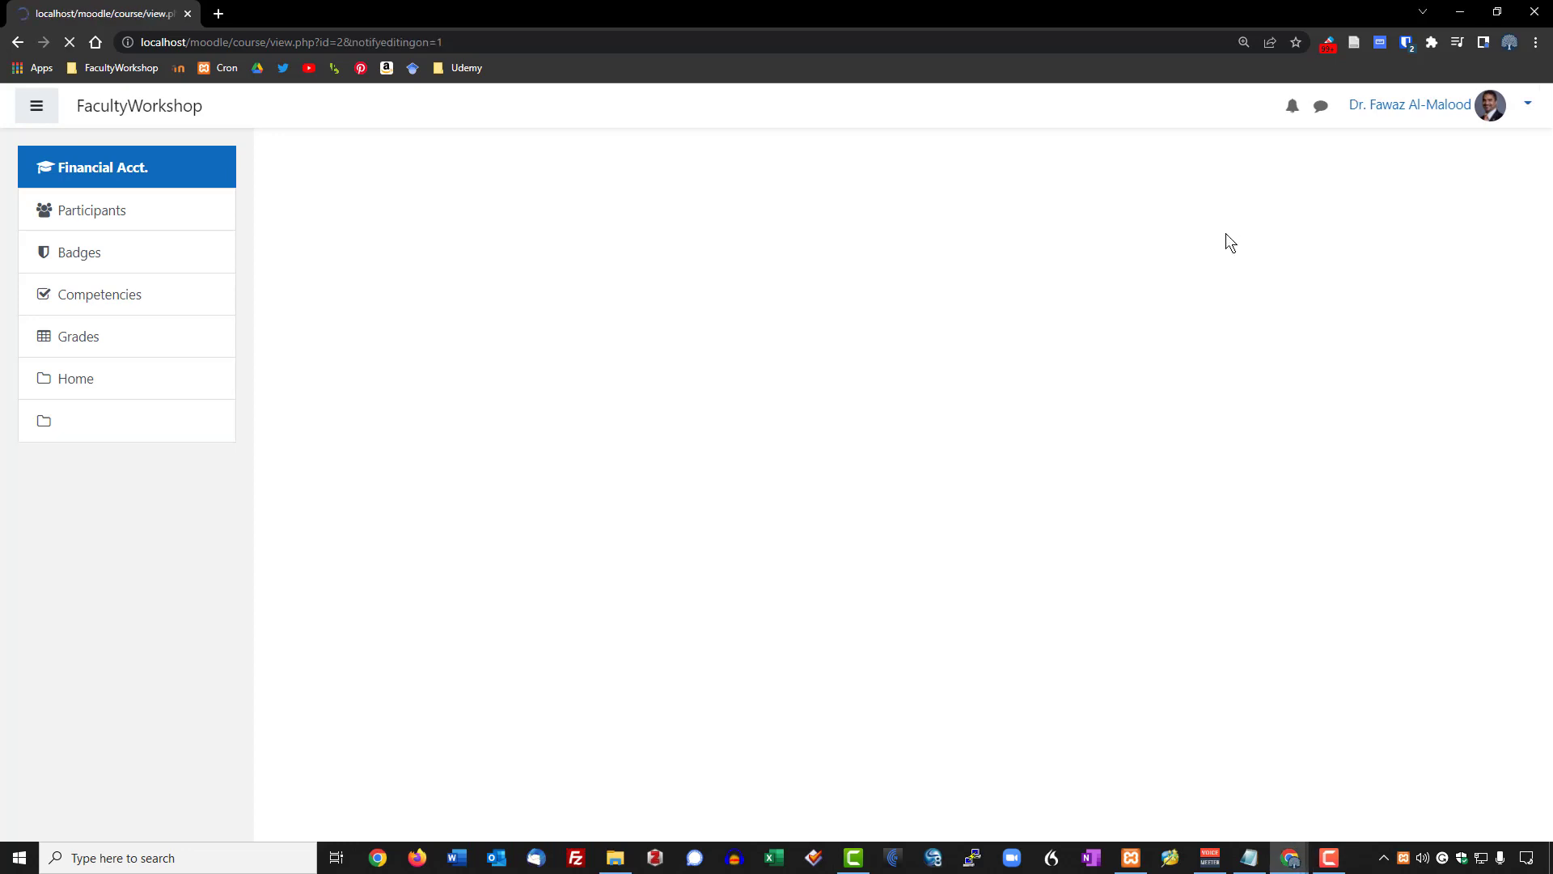
{"action": "scroll", "coordinate": [883, 288], "scroll_direction": "down", "scroll_amount": 5}
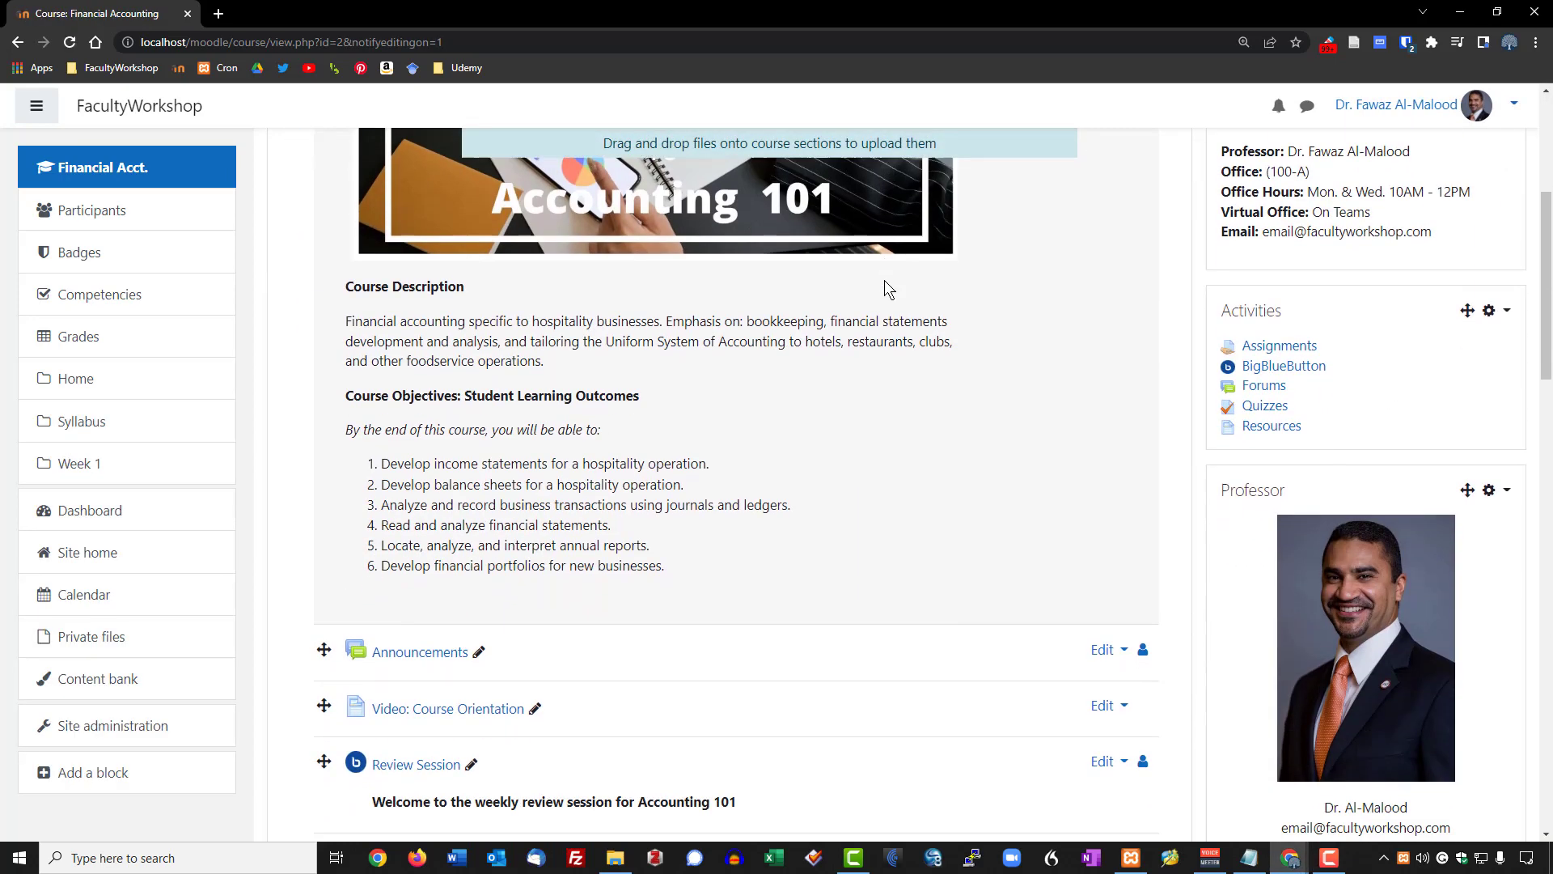
{"action": "scroll", "coordinate": [885, 280], "scroll_direction": "down", "scroll_amount": 2}
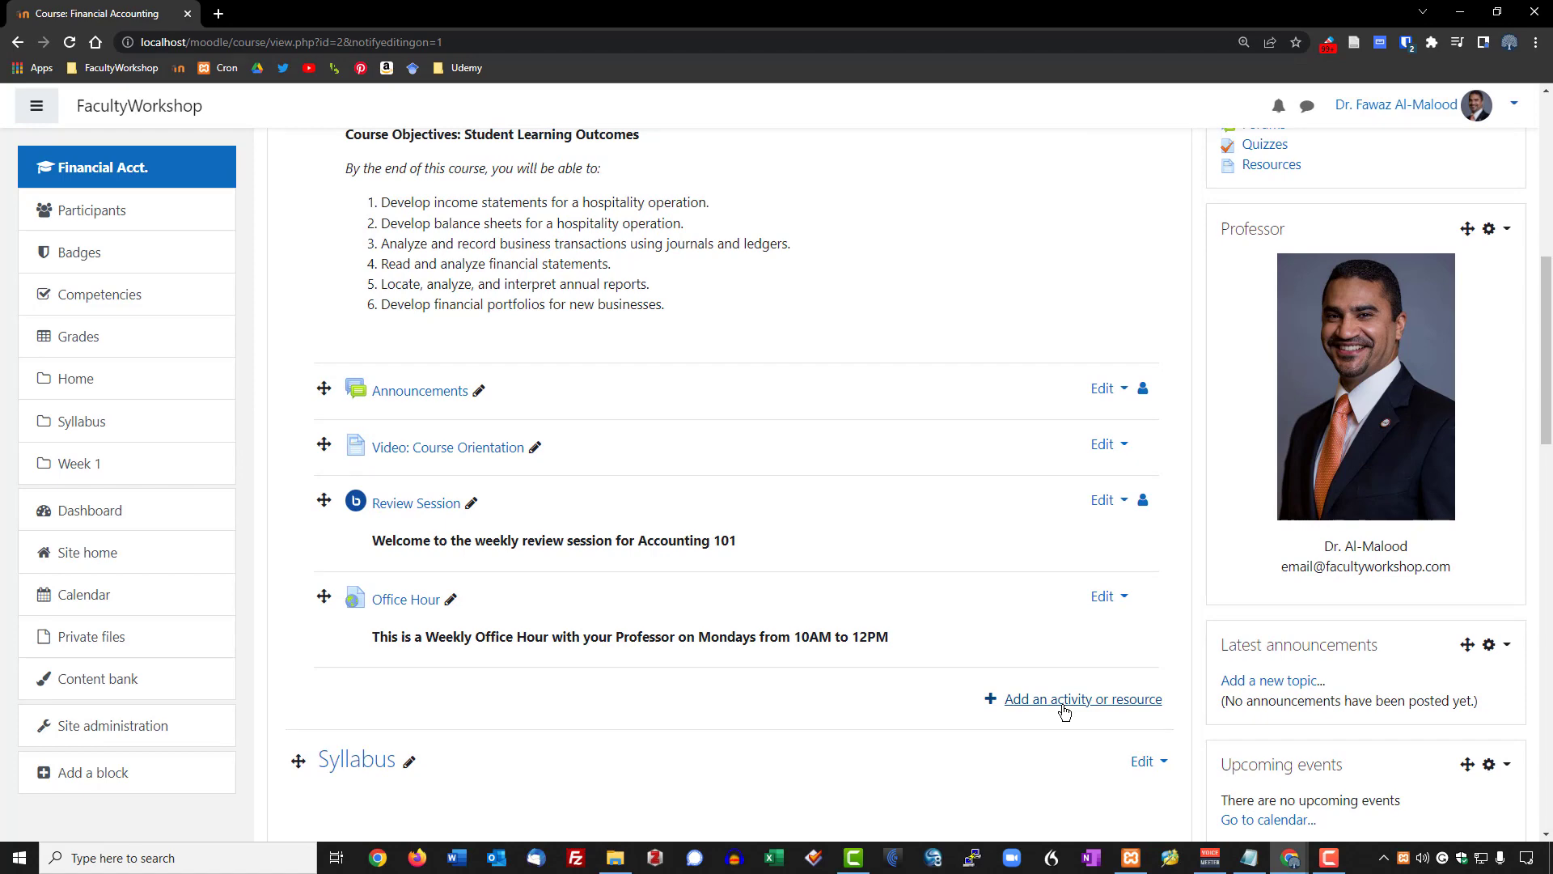
{"action": "left_click", "coordinate": [1065, 709]}
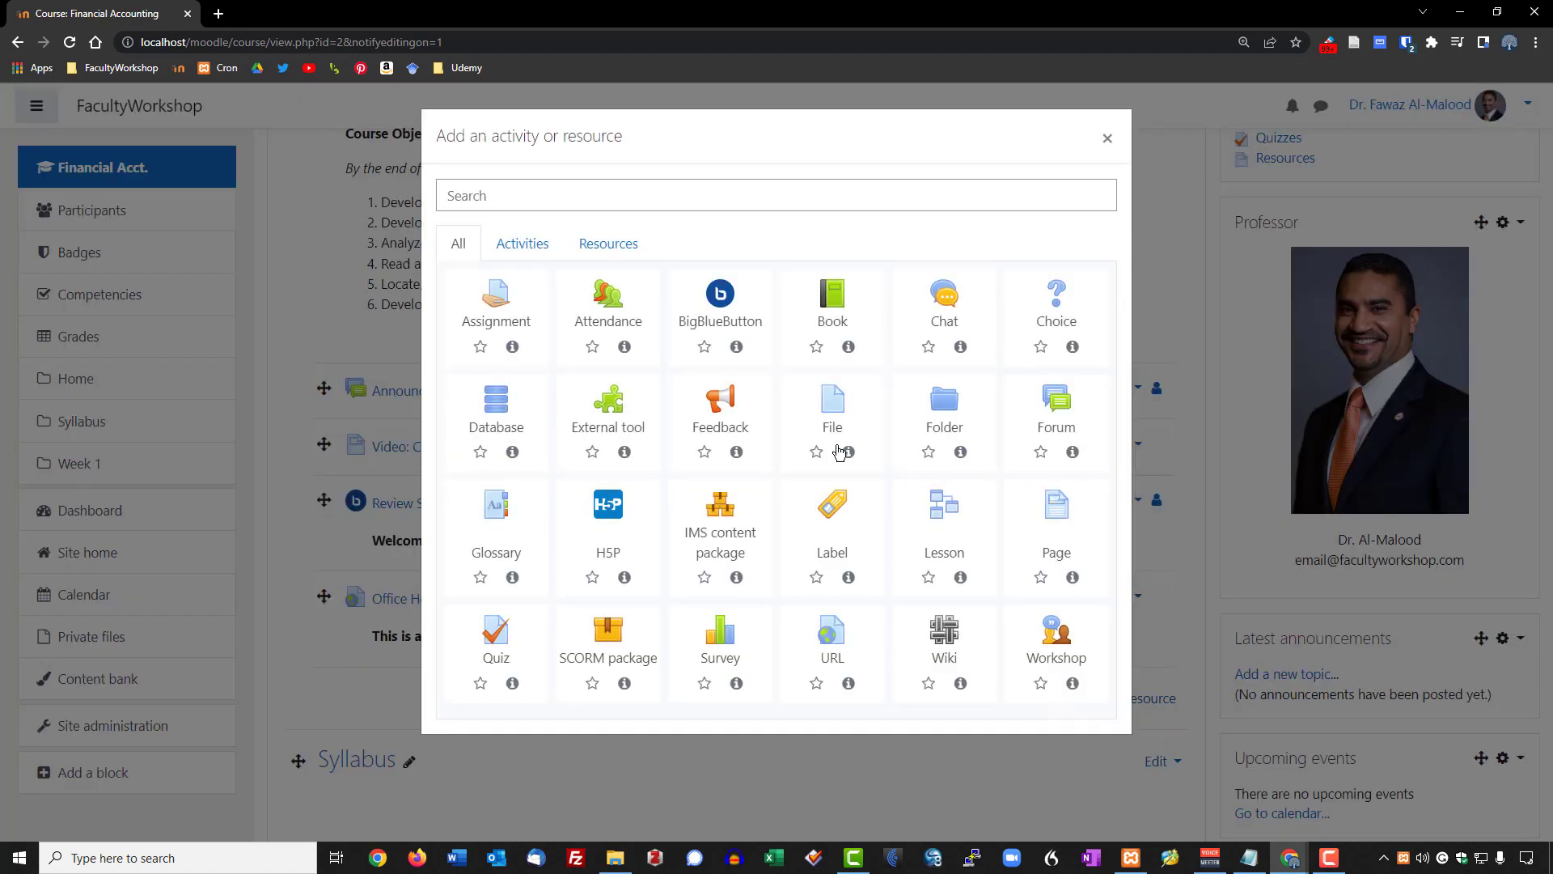
Step: Start a new Attendance activity named Attendance and expand its Grade settings (Point, maximum 100)
{"action": "left_click", "coordinate": [619, 308]}
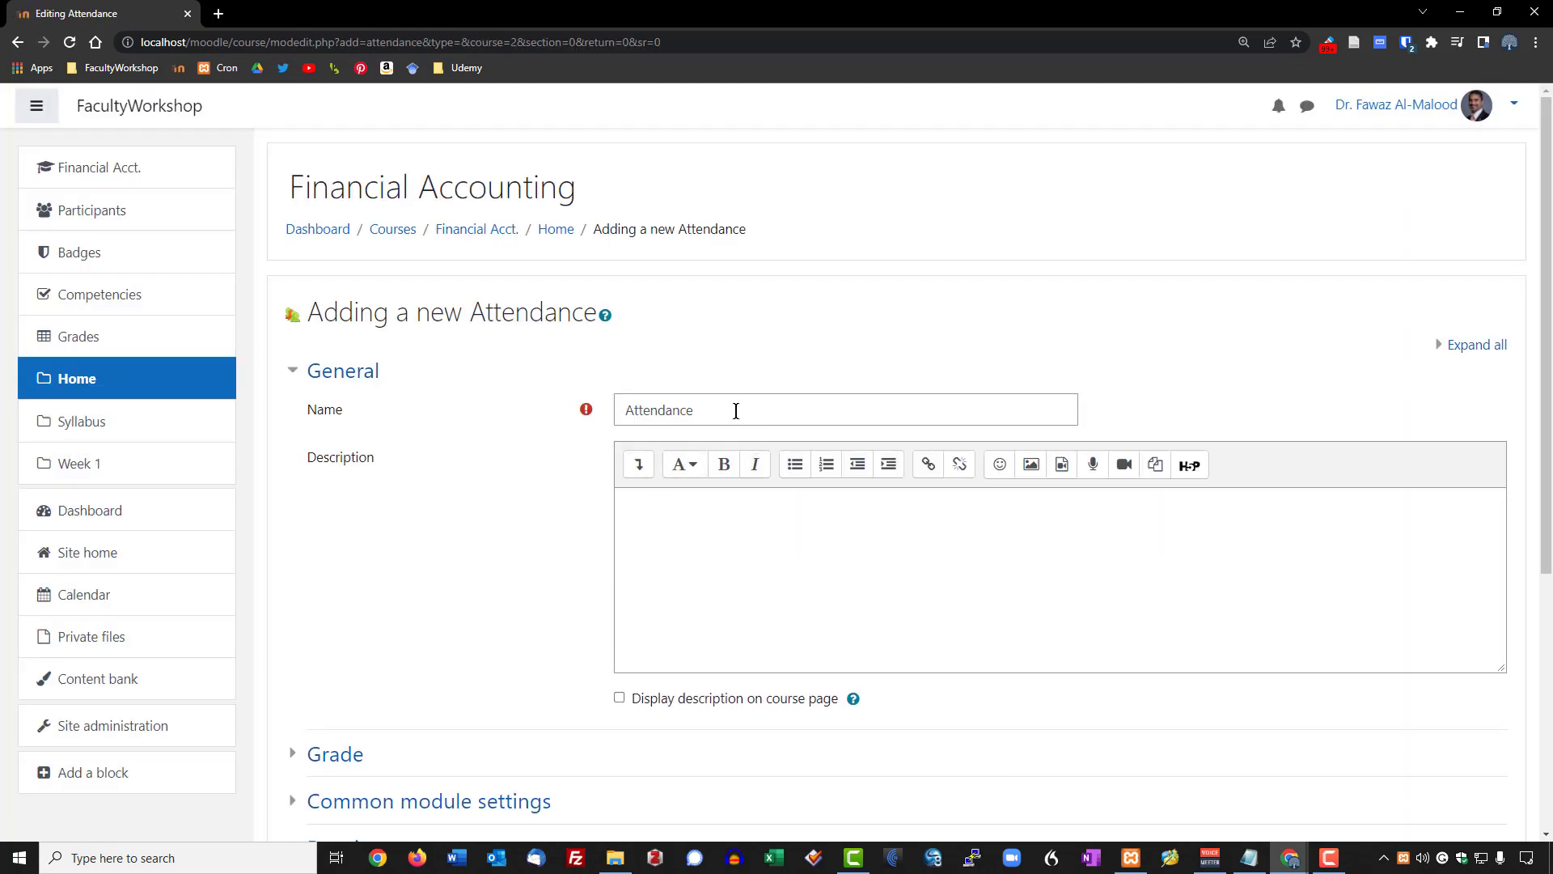
{"action": "left_click", "coordinate": [736, 411]}
{"action": "double_click", "coordinate": [628, 409]}
{"action": "scroll", "coordinate": [740, 526], "scroll_direction": "down", "scroll_amount": 2}
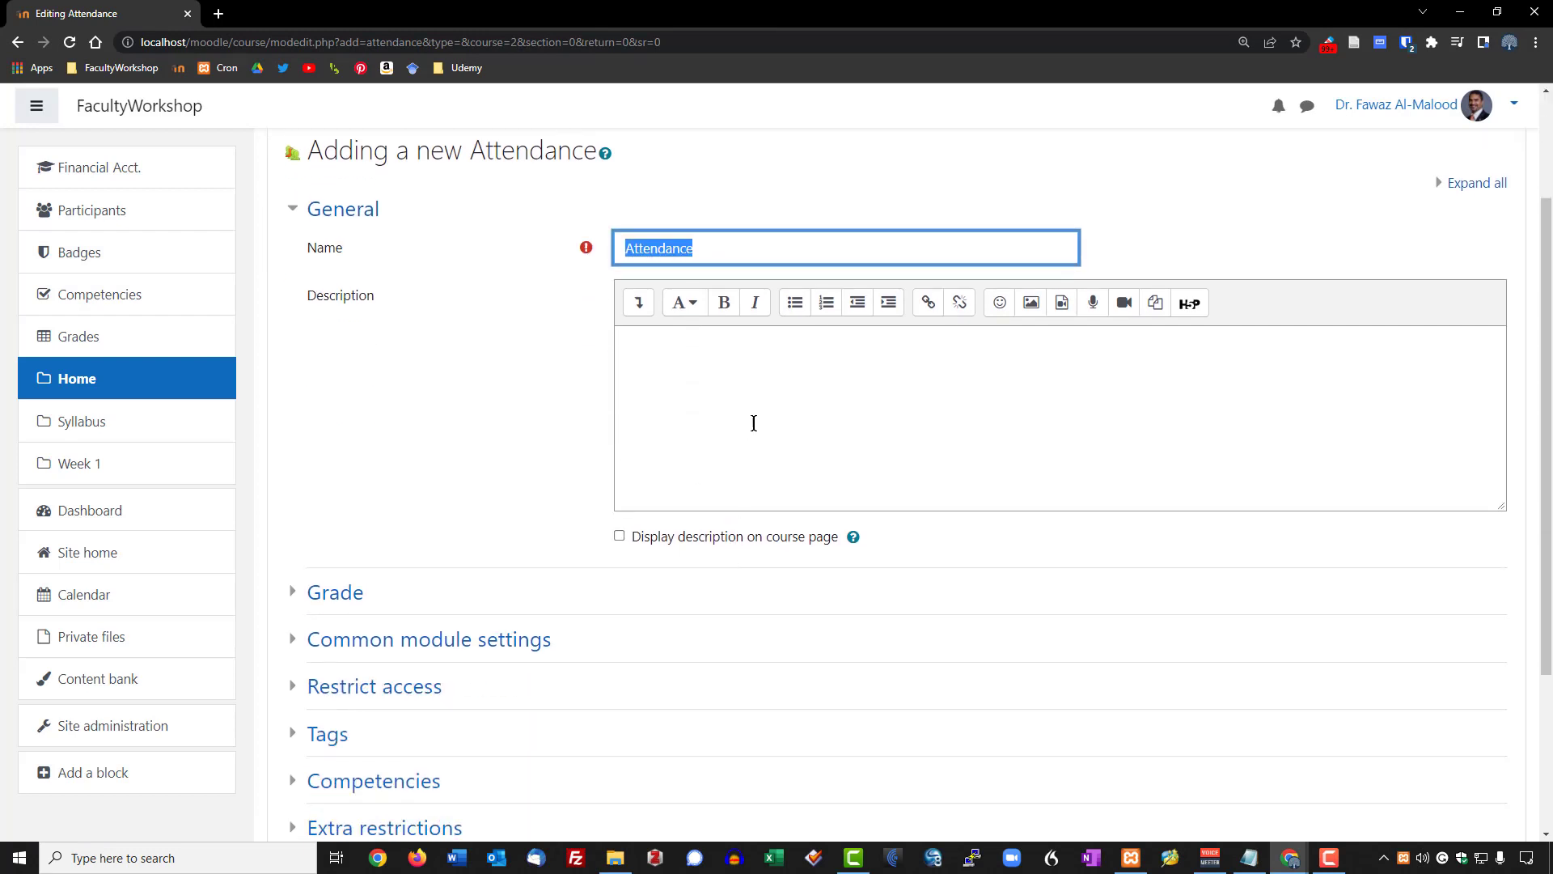
{"action": "left_click", "coordinate": [688, 373]}
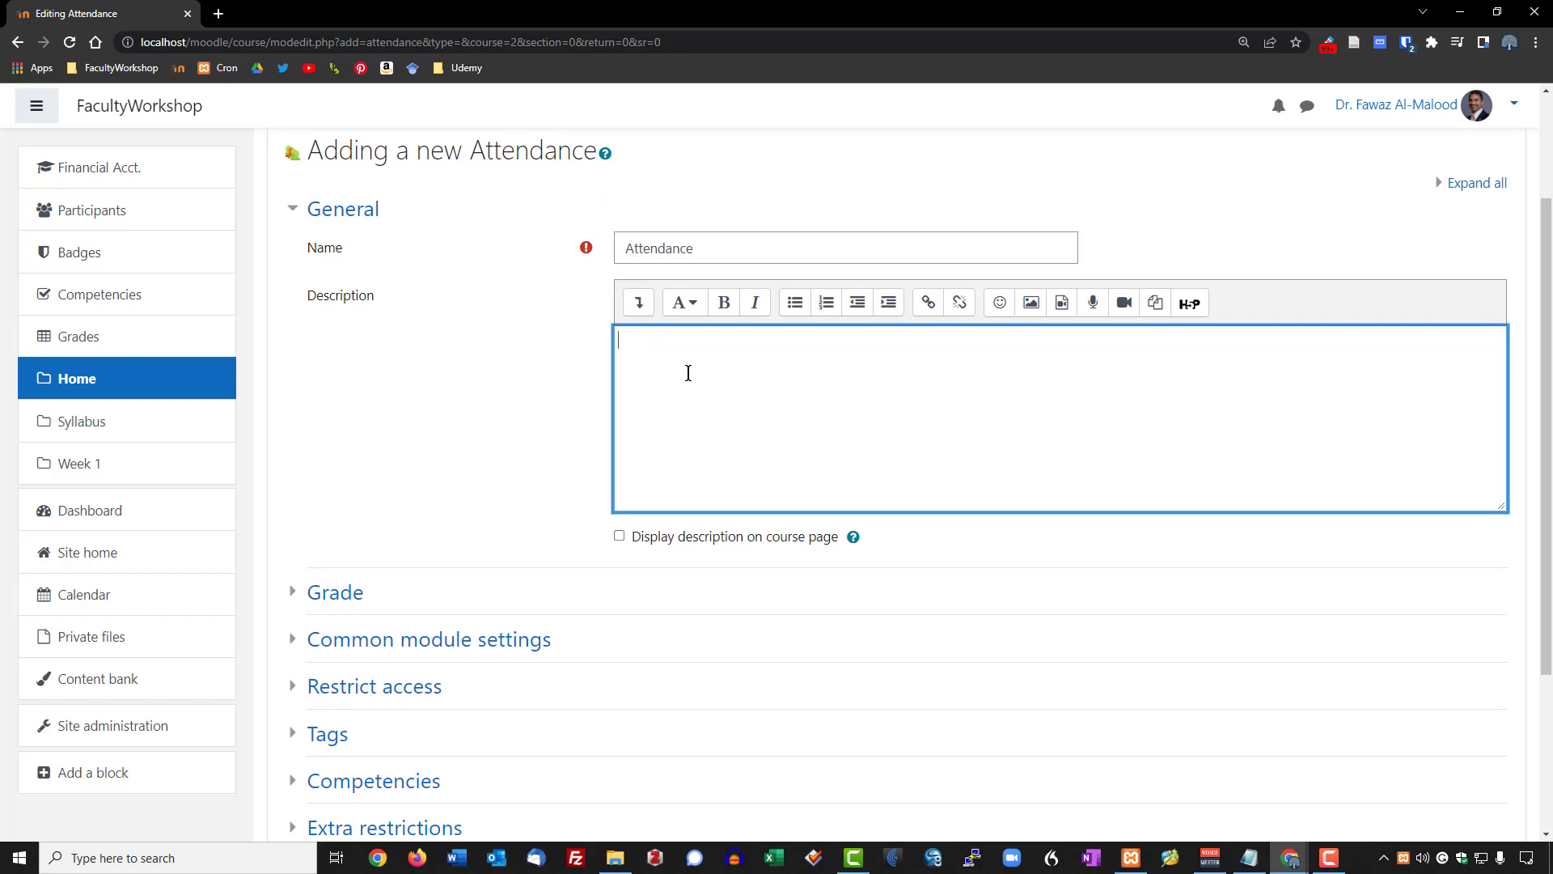
{"action": "scroll", "coordinate": [502, 398], "scroll_direction": "down", "scroll_amount": 2}
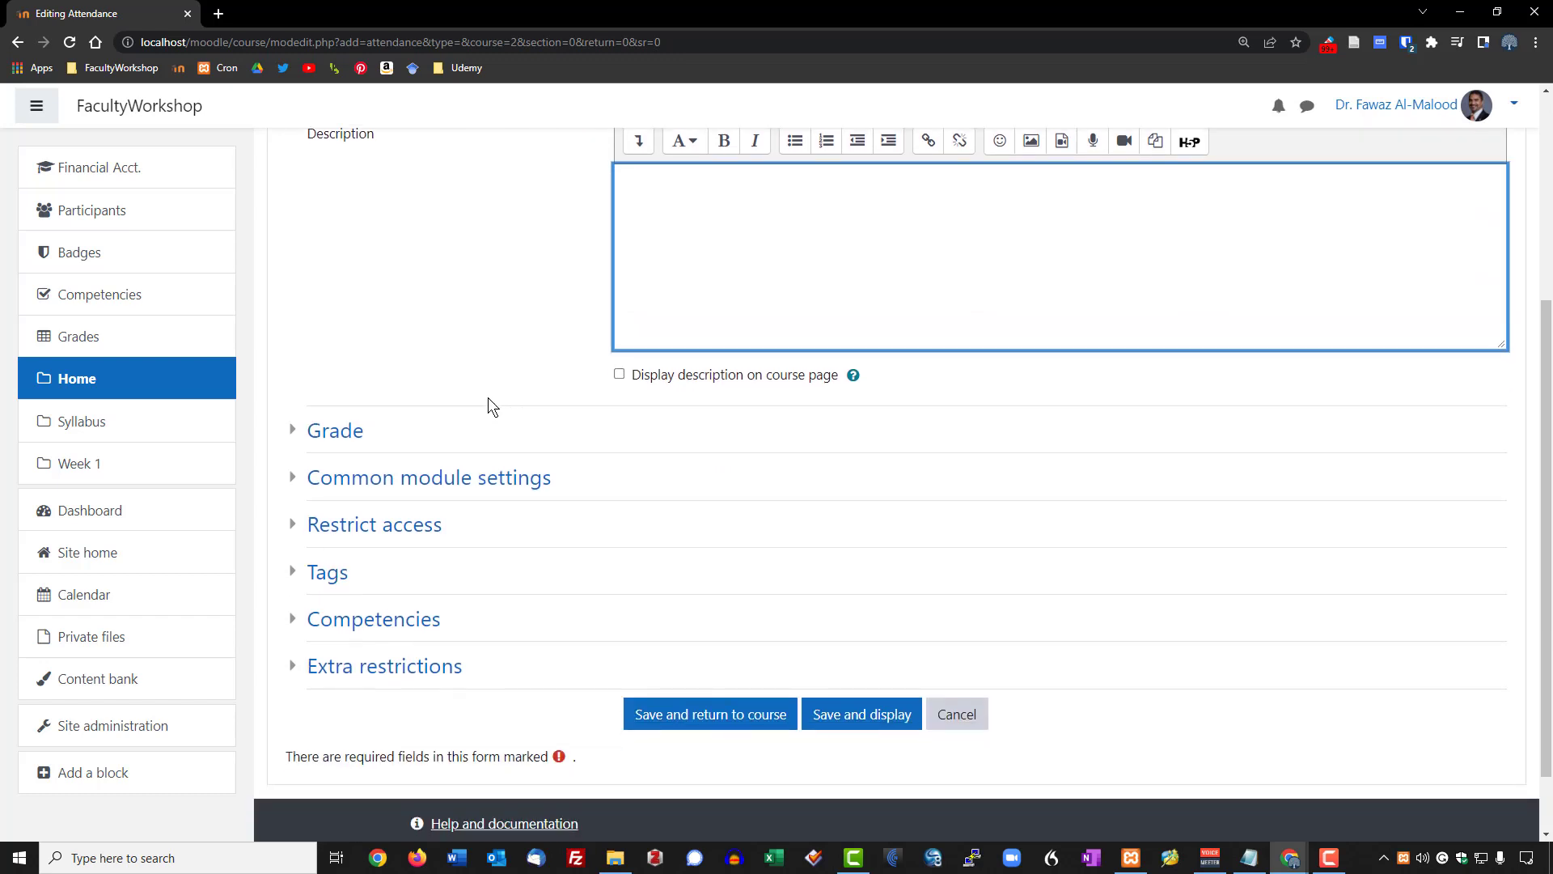
{"action": "left_click", "coordinate": [331, 433]}
{"action": "scroll", "coordinate": [887, 434], "scroll_direction": "down", "scroll_amount": 1}
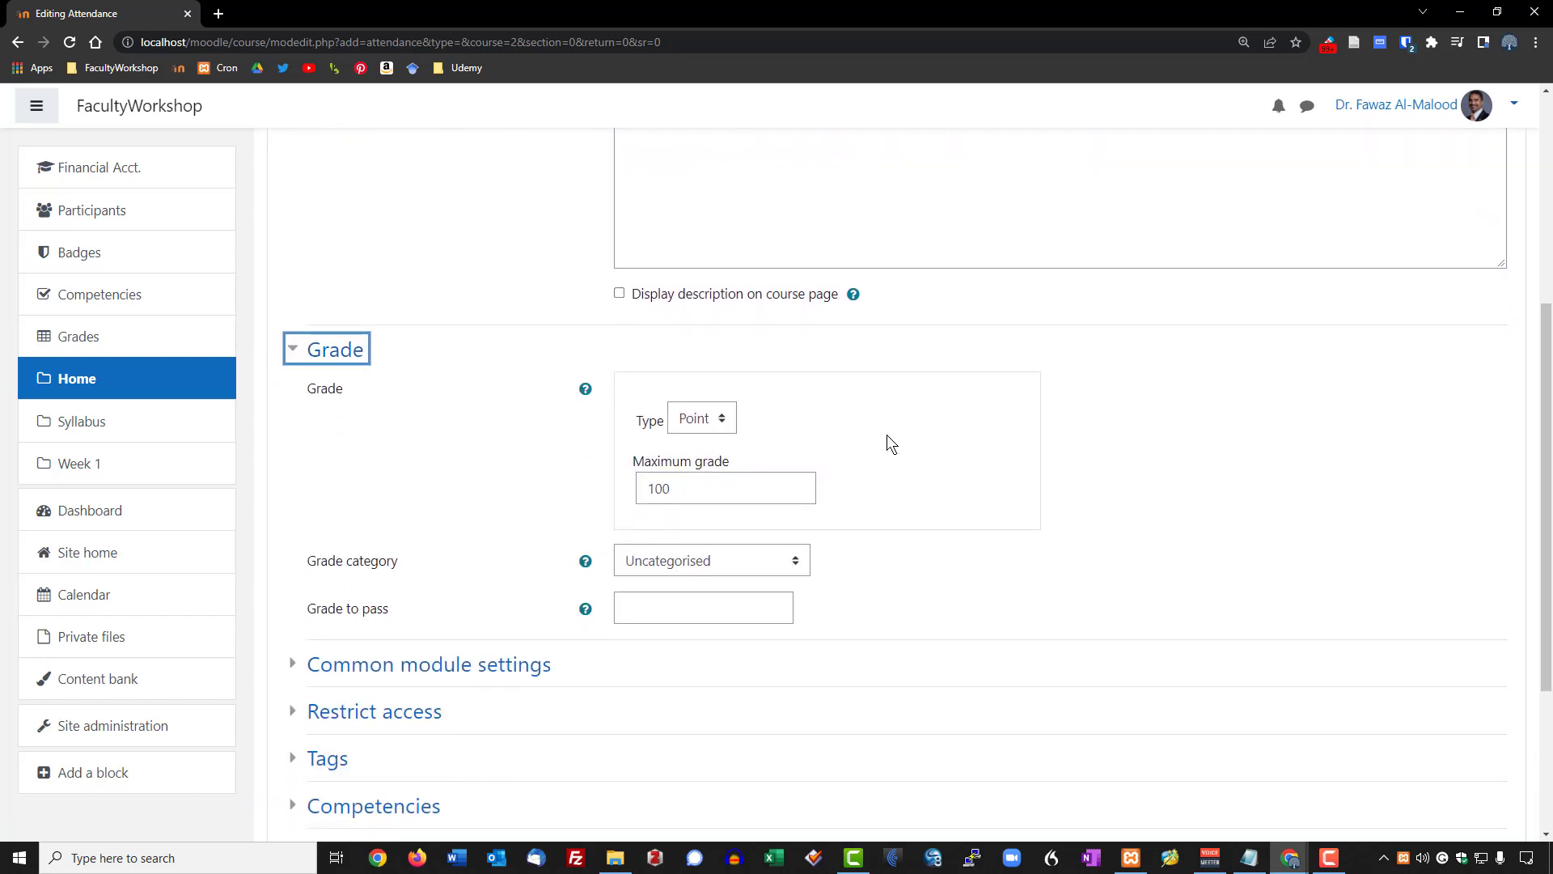
{"action": "scroll", "coordinate": [1007, 441], "scroll_direction": "up", "scroll_amount": 3}
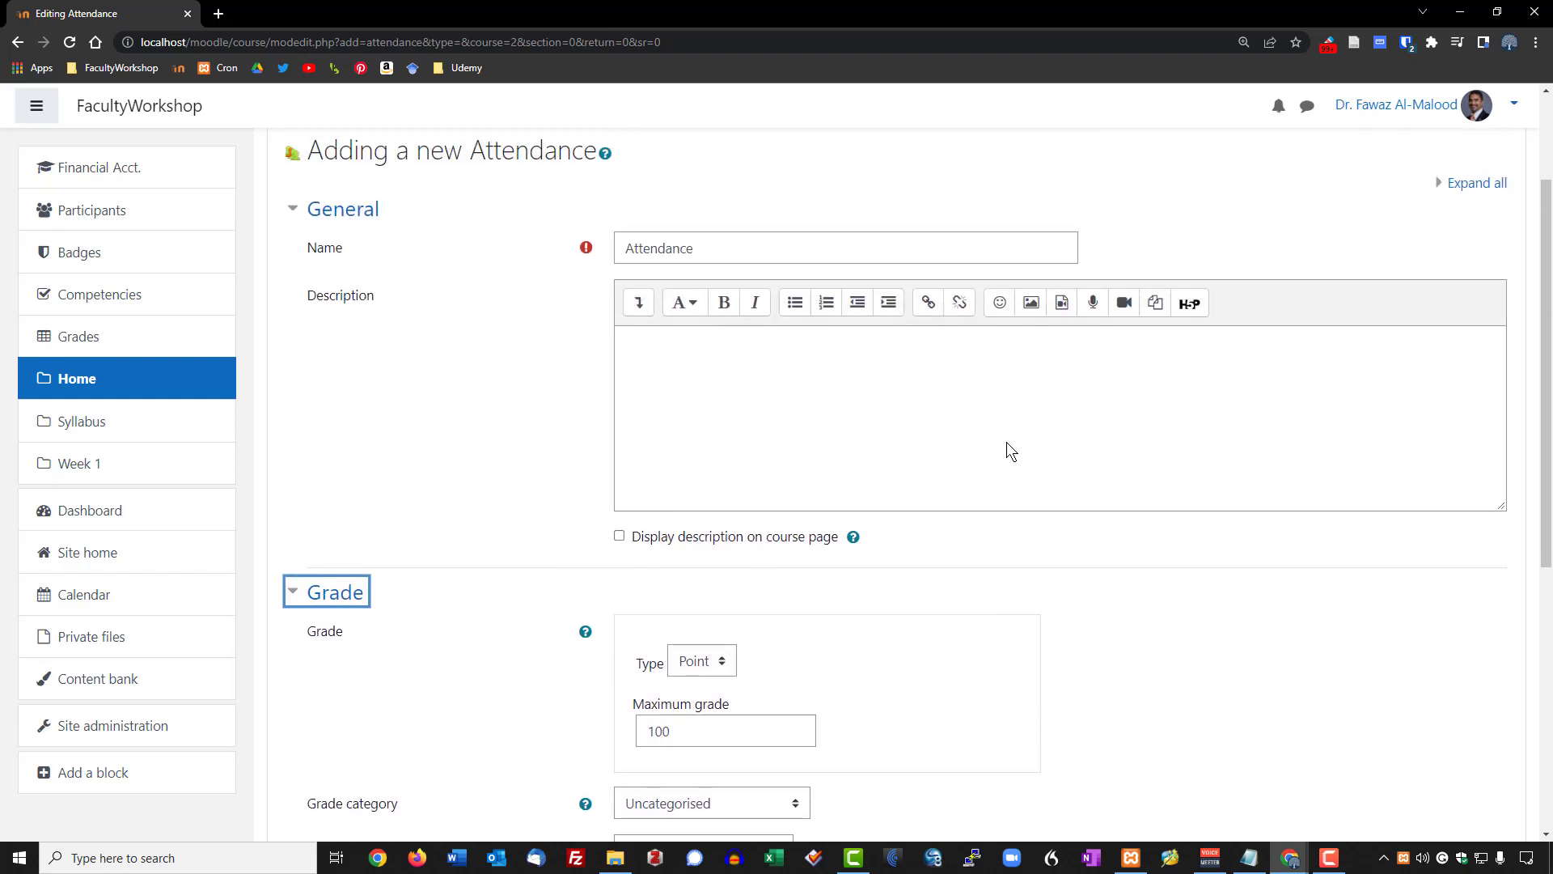
{"action": "scroll", "coordinate": [1006, 442], "scroll_direction": "down", "scroll_amount": 1}
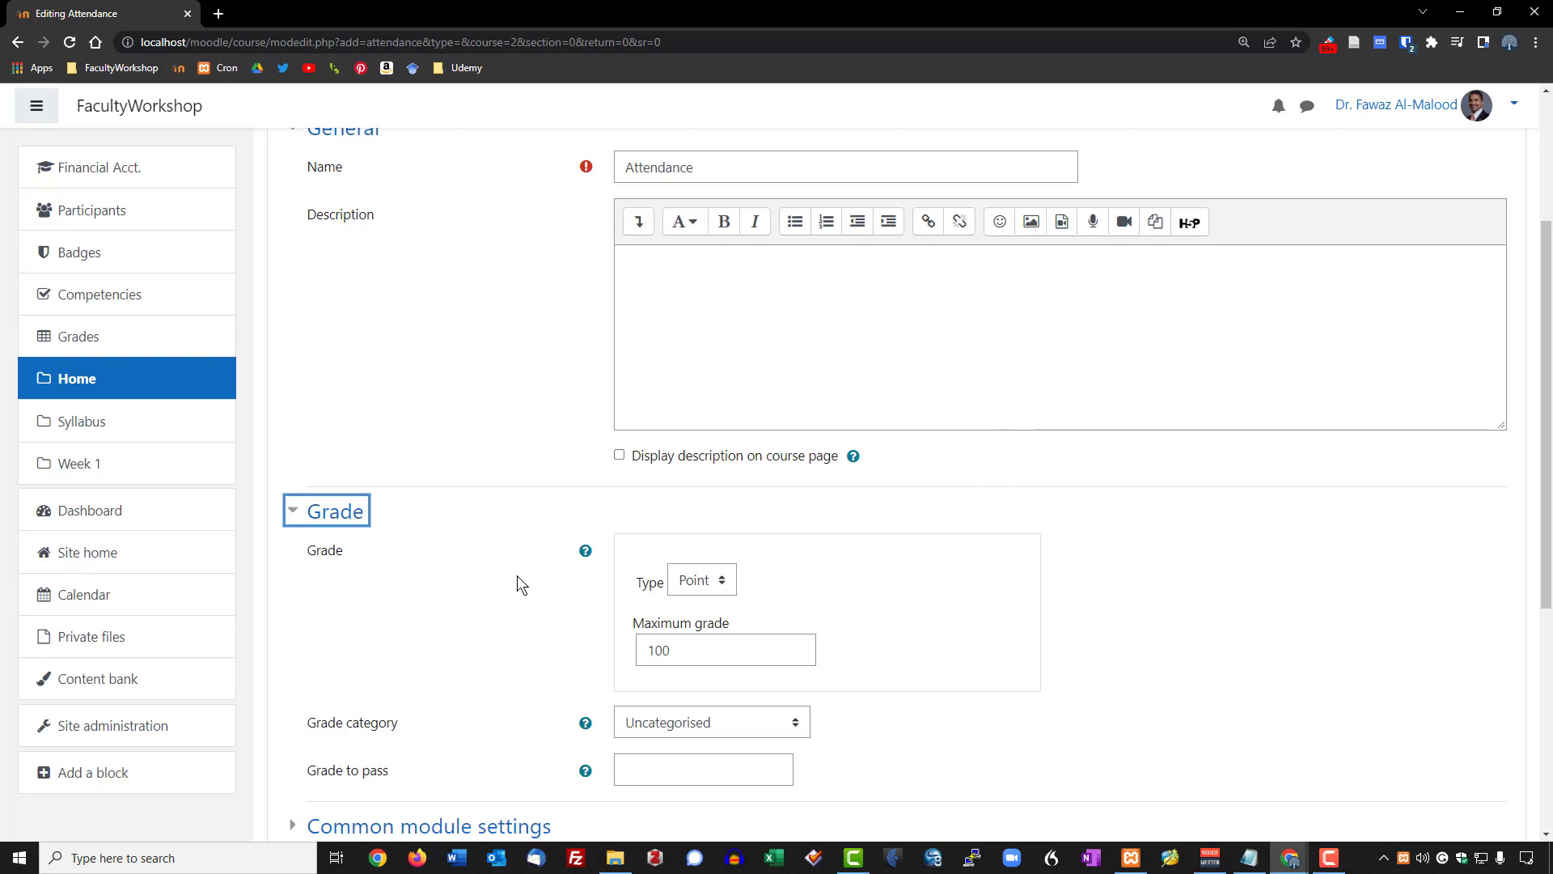
Step: Keep the grade type as Point with a maximum grade of 100
{"action": "left_click", "coordinate": [716, 580]}
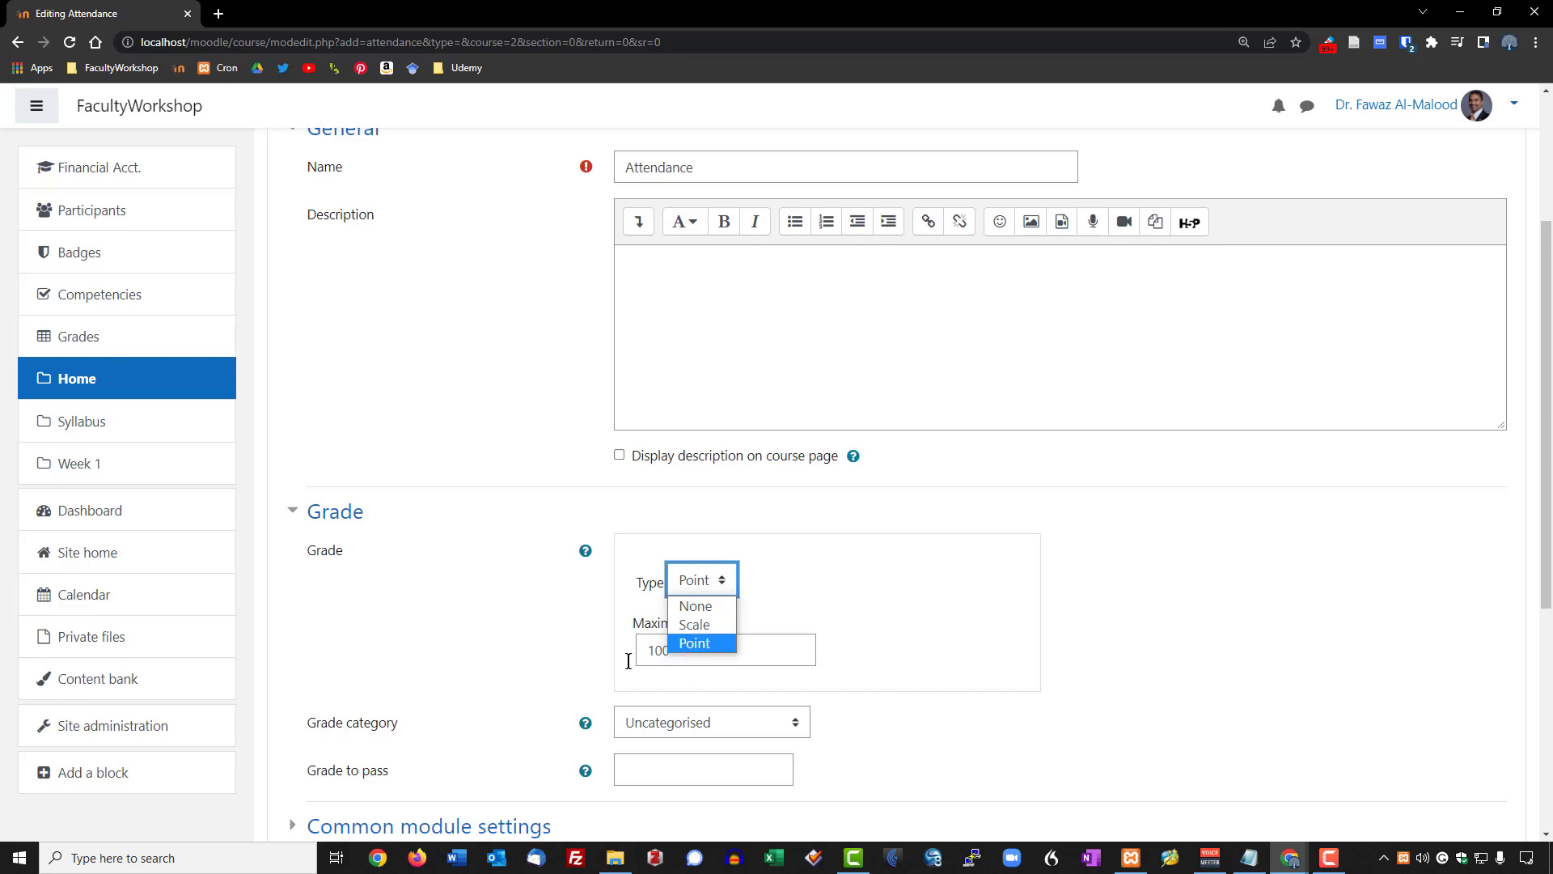
{"action": "left_click", "coordinate": [721, 644]}
{"action": "left_click_drag", "start_coordinate": [721, 644], "coordinate": [630, 647]}
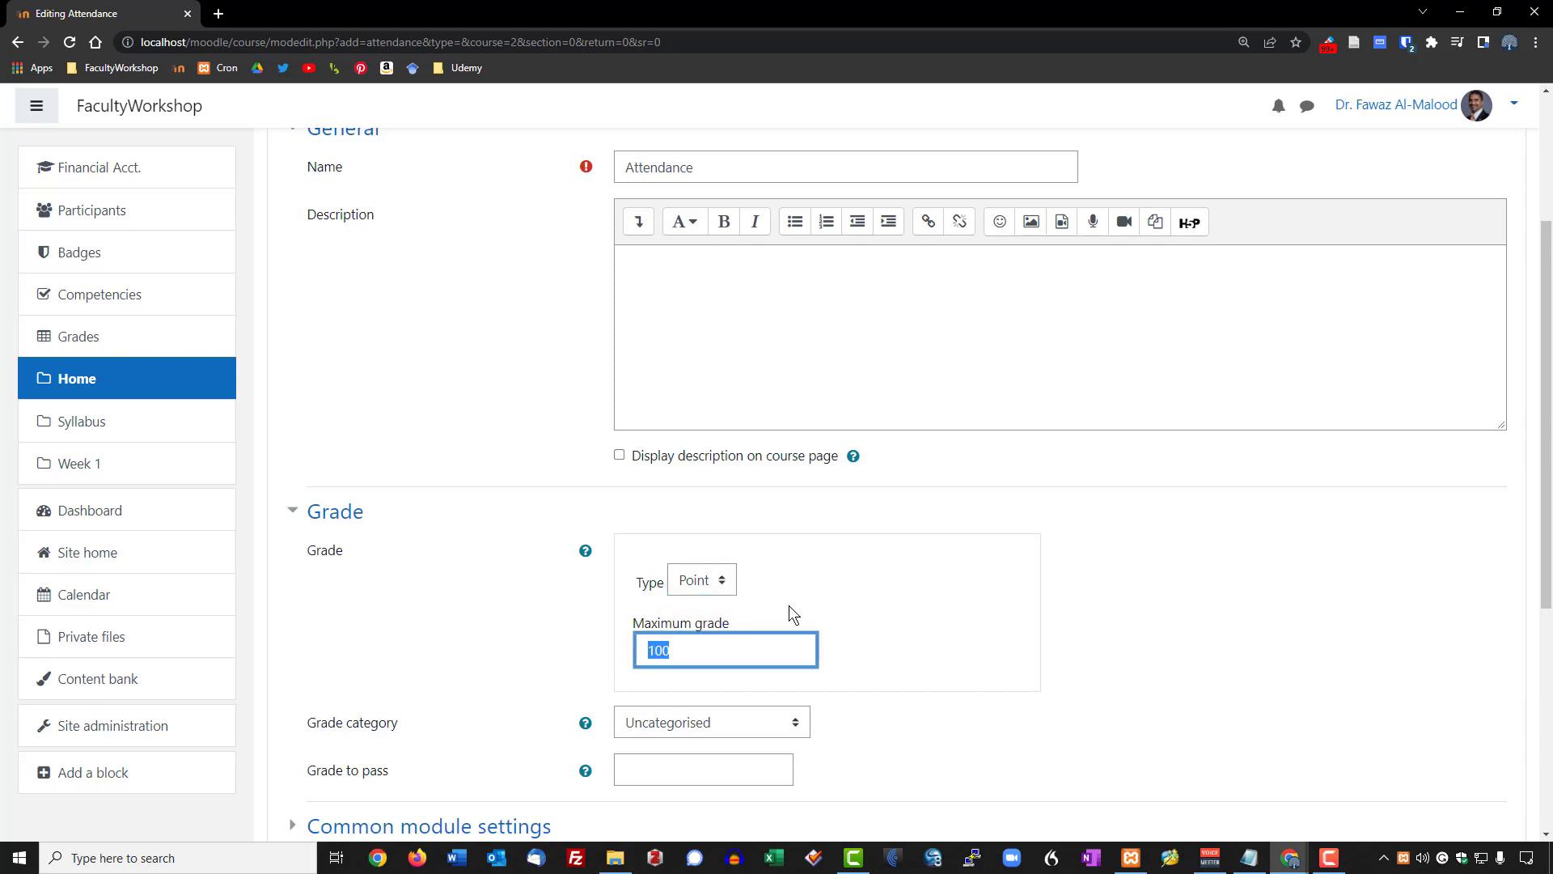
{"action": "left_click", "coordinate": [757, 599]}
{"action": "left_click", "coordinate": [692, 579]}
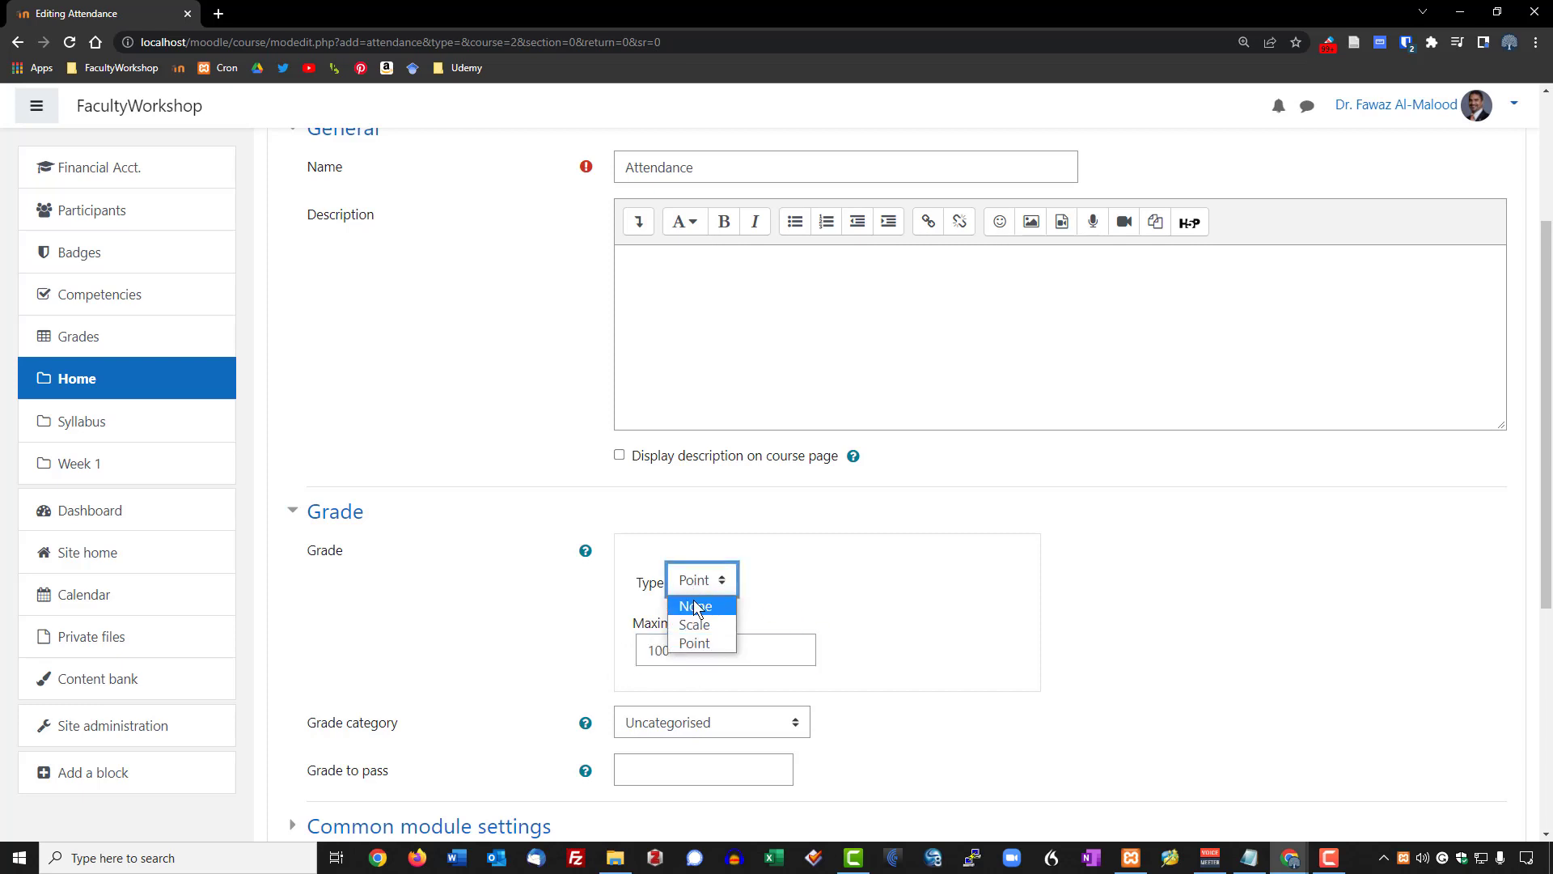
{"action": "left_click", "coordinate": [696, 606]}
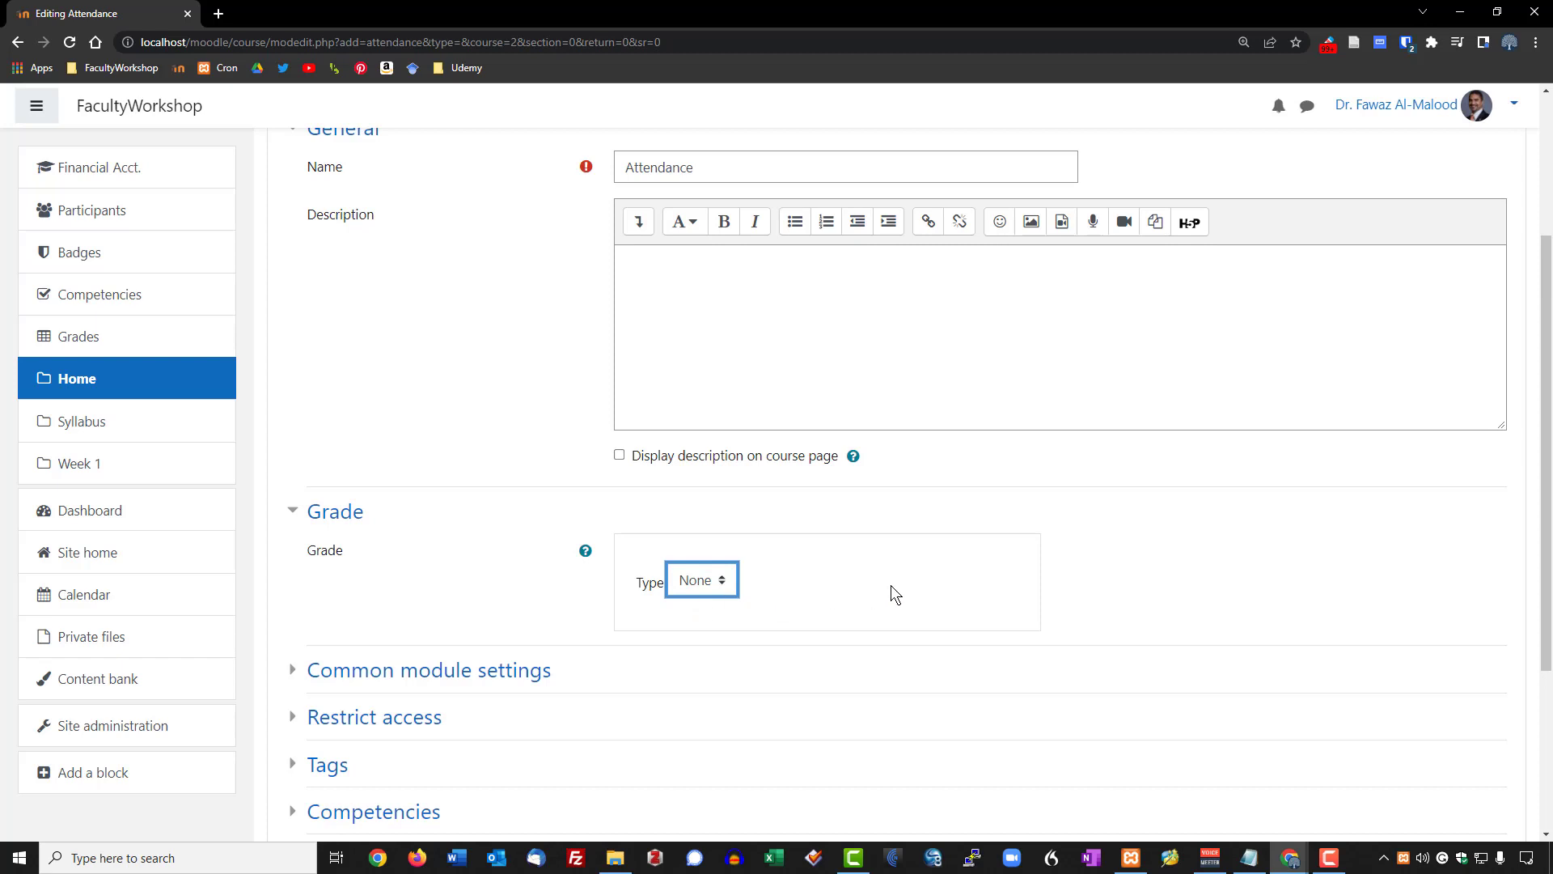
{"action": "left_click", "coordinate": [723, 579]}
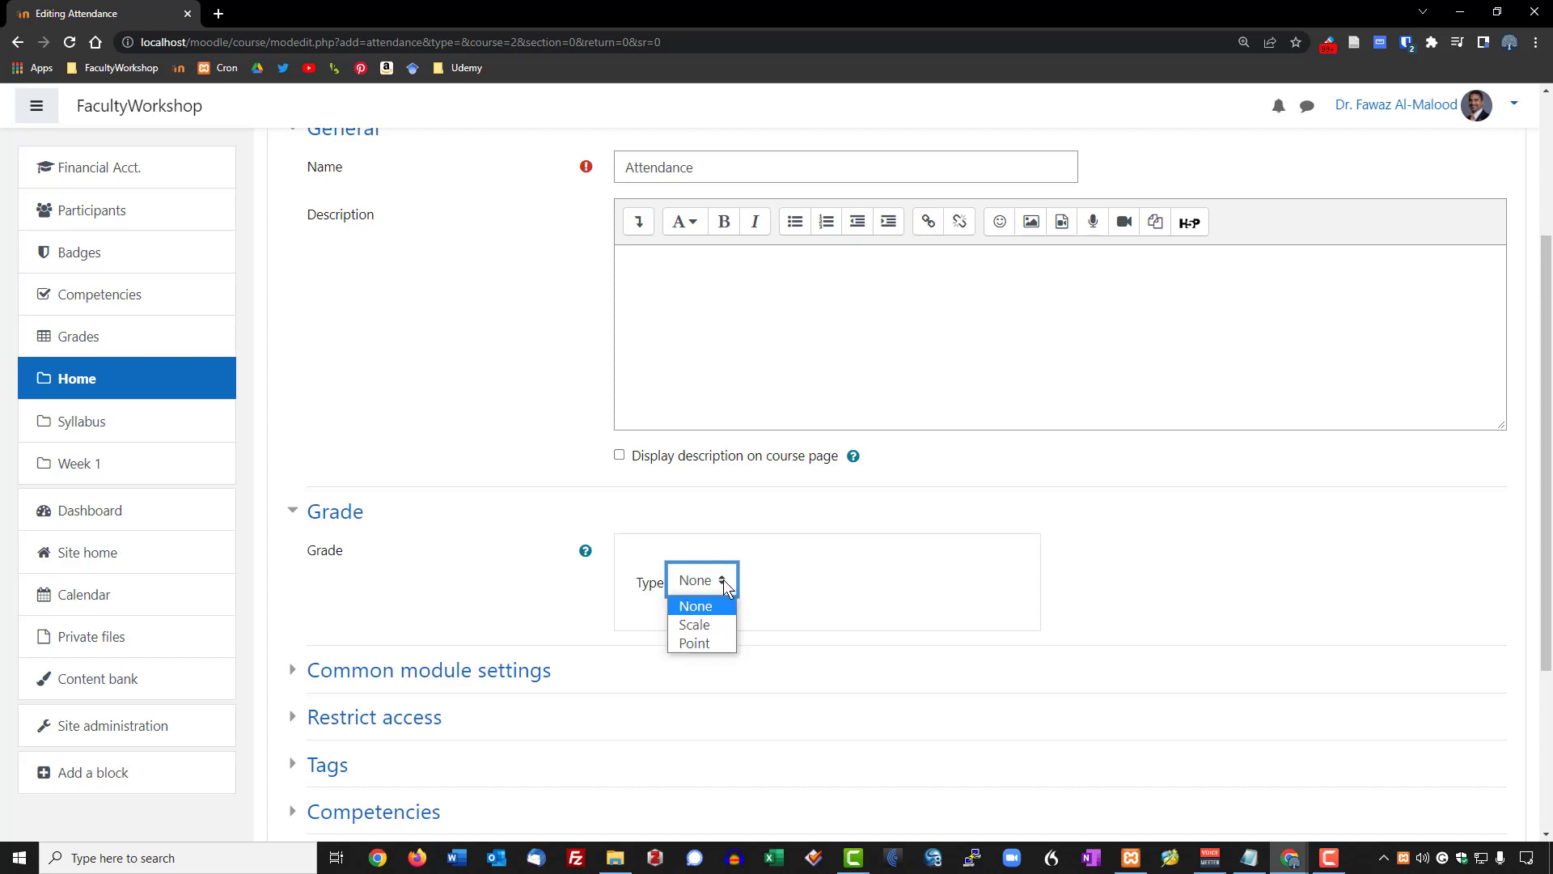
{"action": "left_click", "coordinate": [712, 639]}
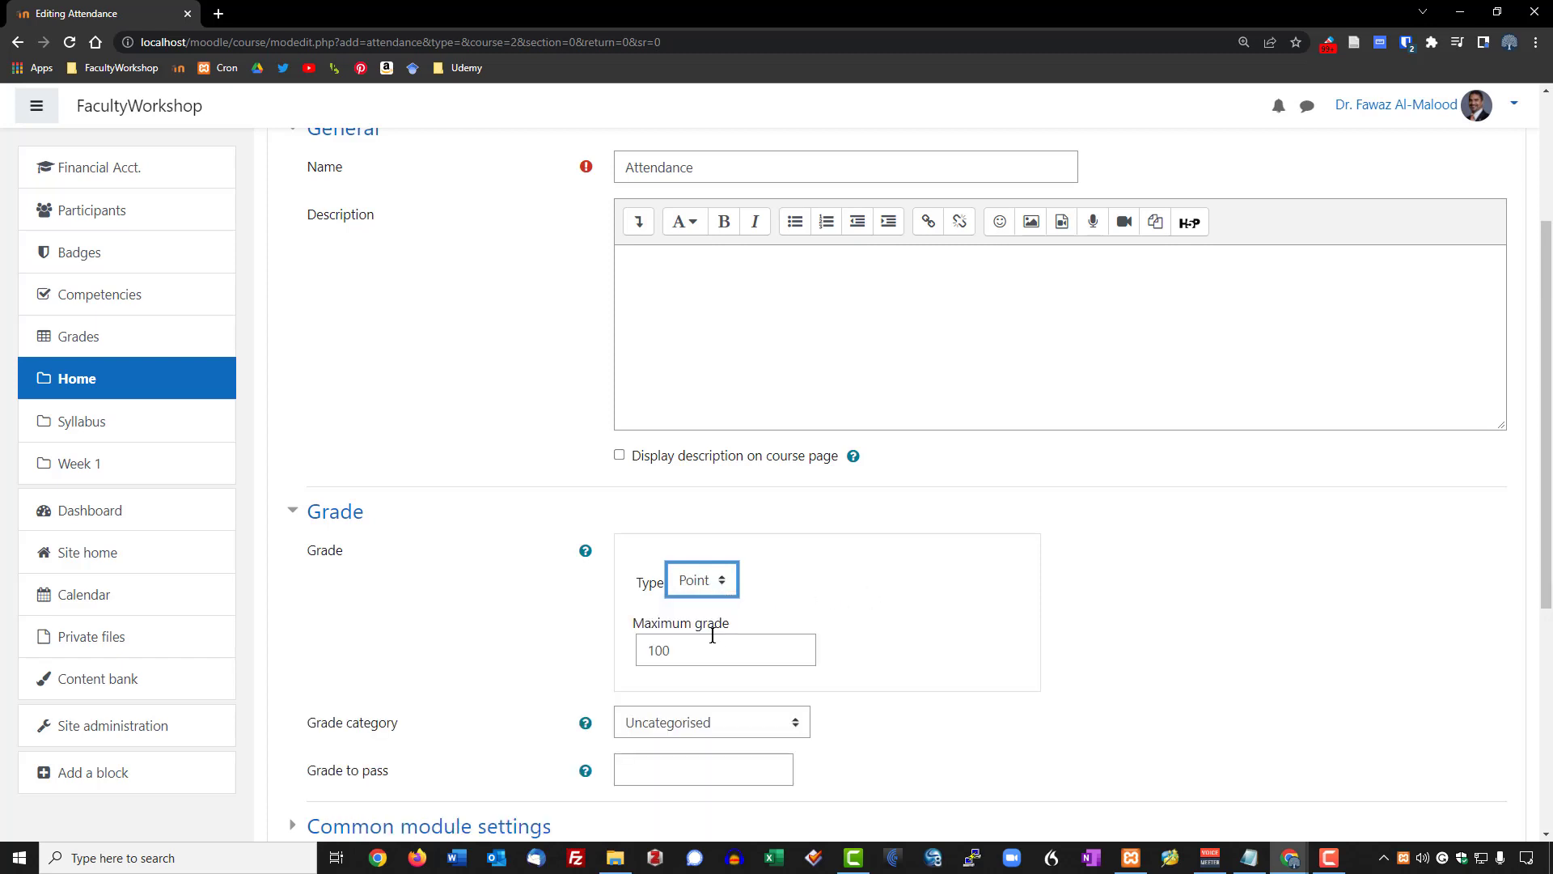
{"action": "scroll", "coordinate": [929, 608], "scroll_direction": "down", "scroll_amount": 2}
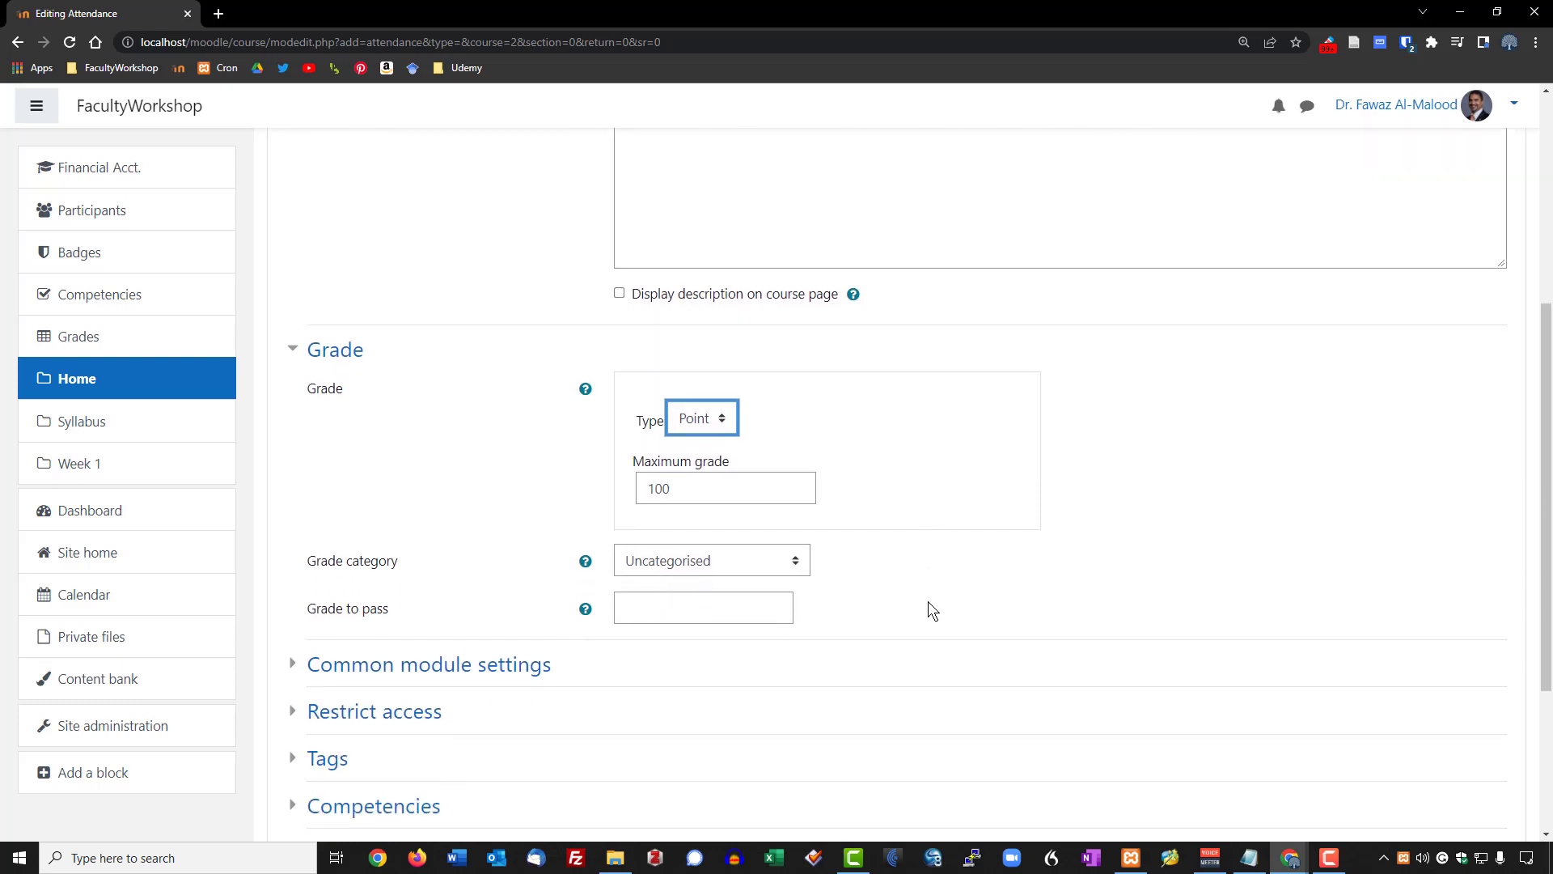
{"action": "left_click_drag", "start_coordinate": [693, 487], "coordinate": [615, 482]}
{"action": "left_click", "coordinate": [568, 489]}
Step: File the activity's grade under the Attendance & Participation category
{"action": "left_click", "coordinate": [731, 569]}
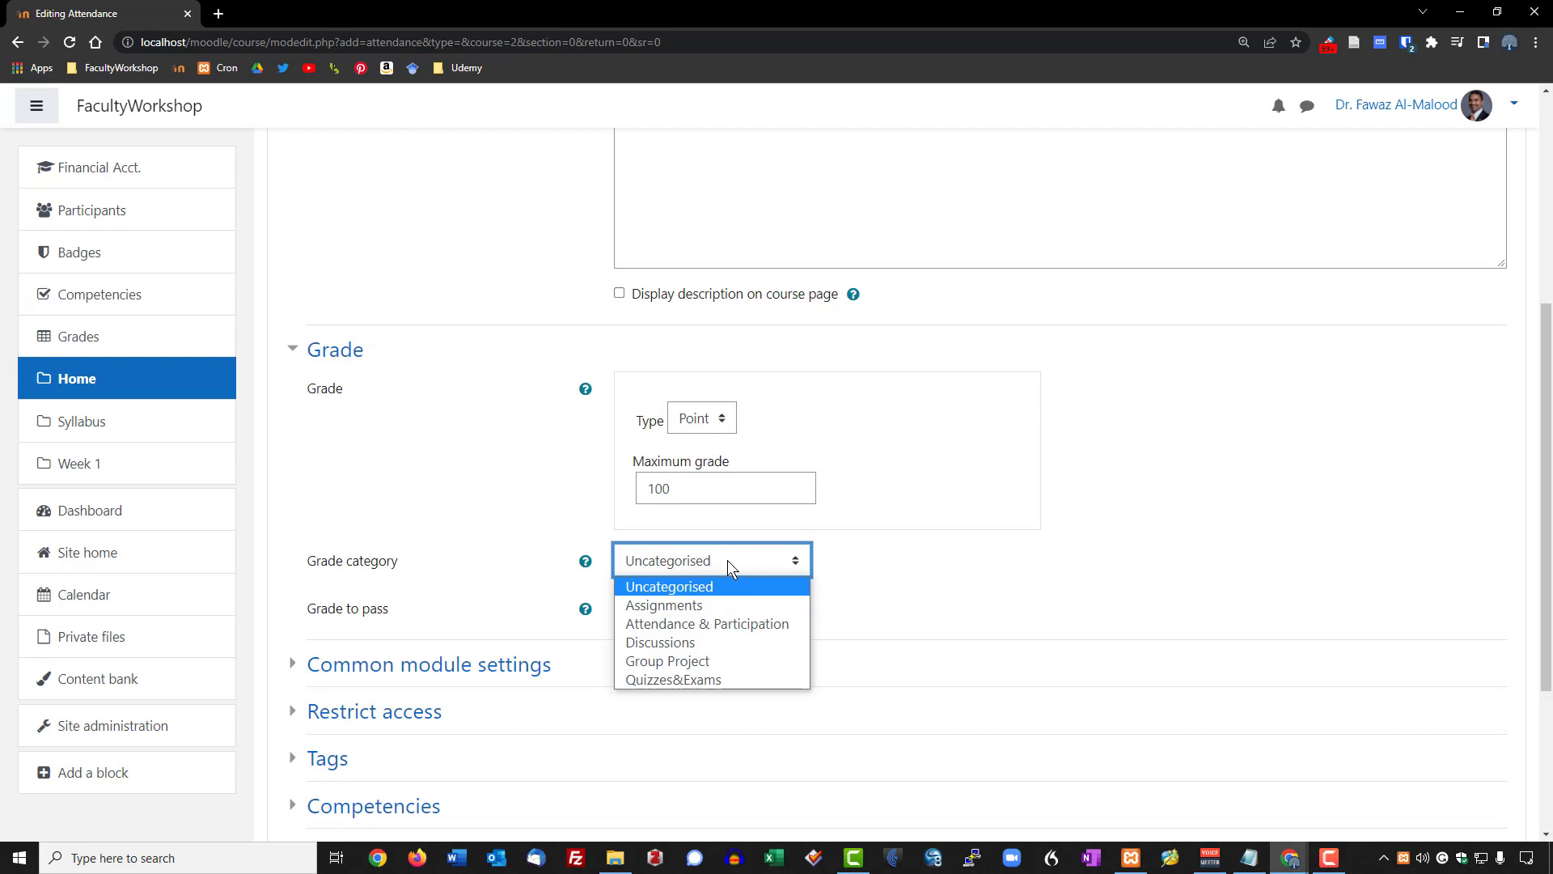
{"action": "left_click", "coordinate": [1003, 542]}
{"action": "scroll", "coordinate": [1008, 541], "scroll_direction": "down", "scroll_amount": 1}
{"action": "left_click", "coordinate": [650, 481]}
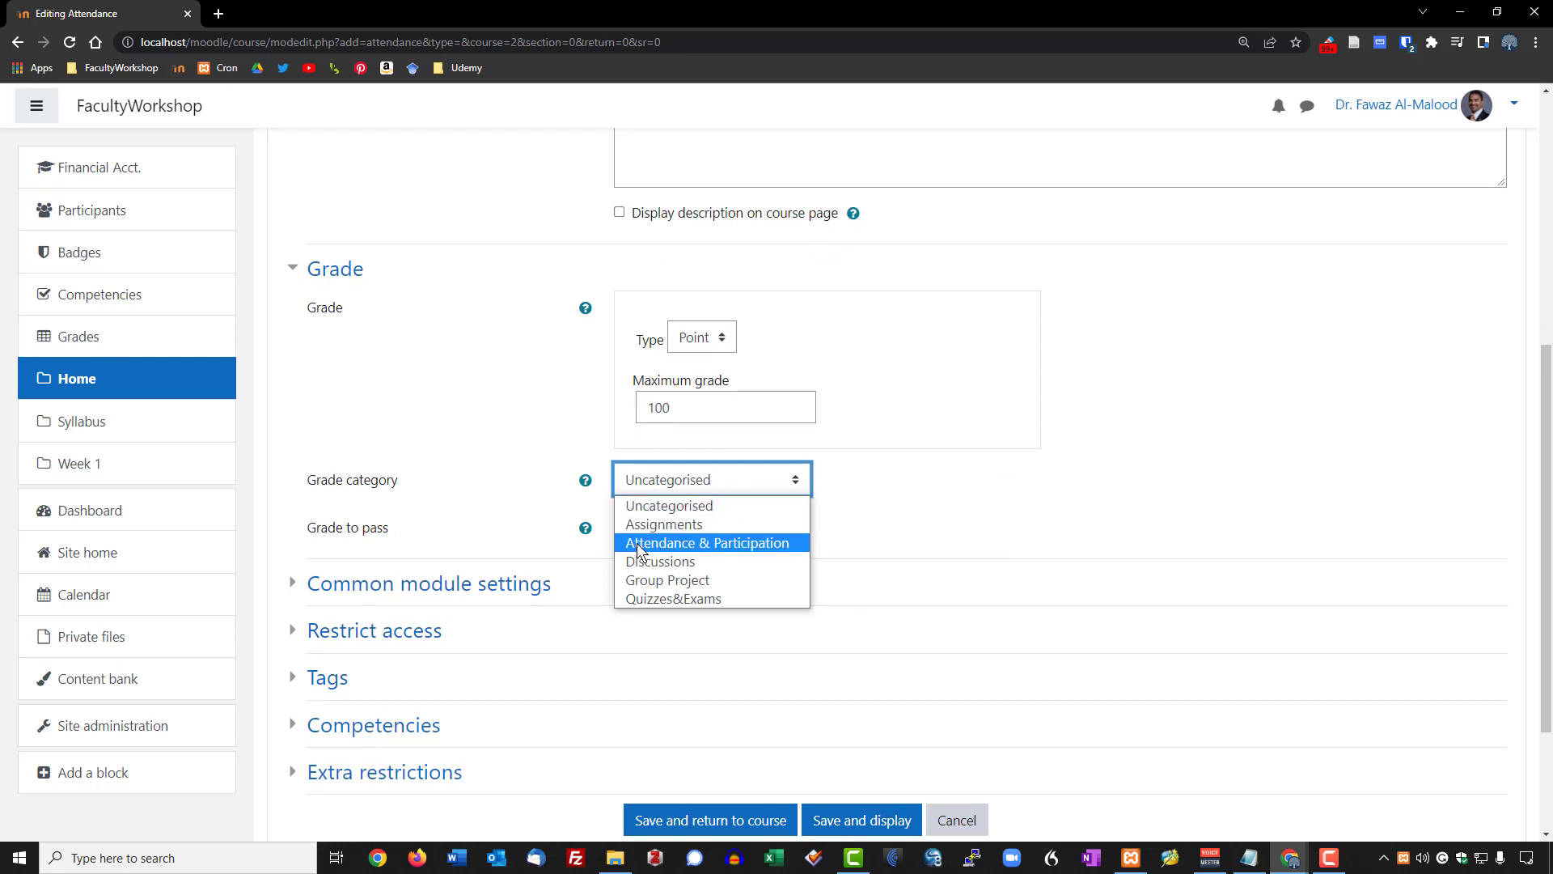
{"action": "left_click", "coordinate": [755, 542]}
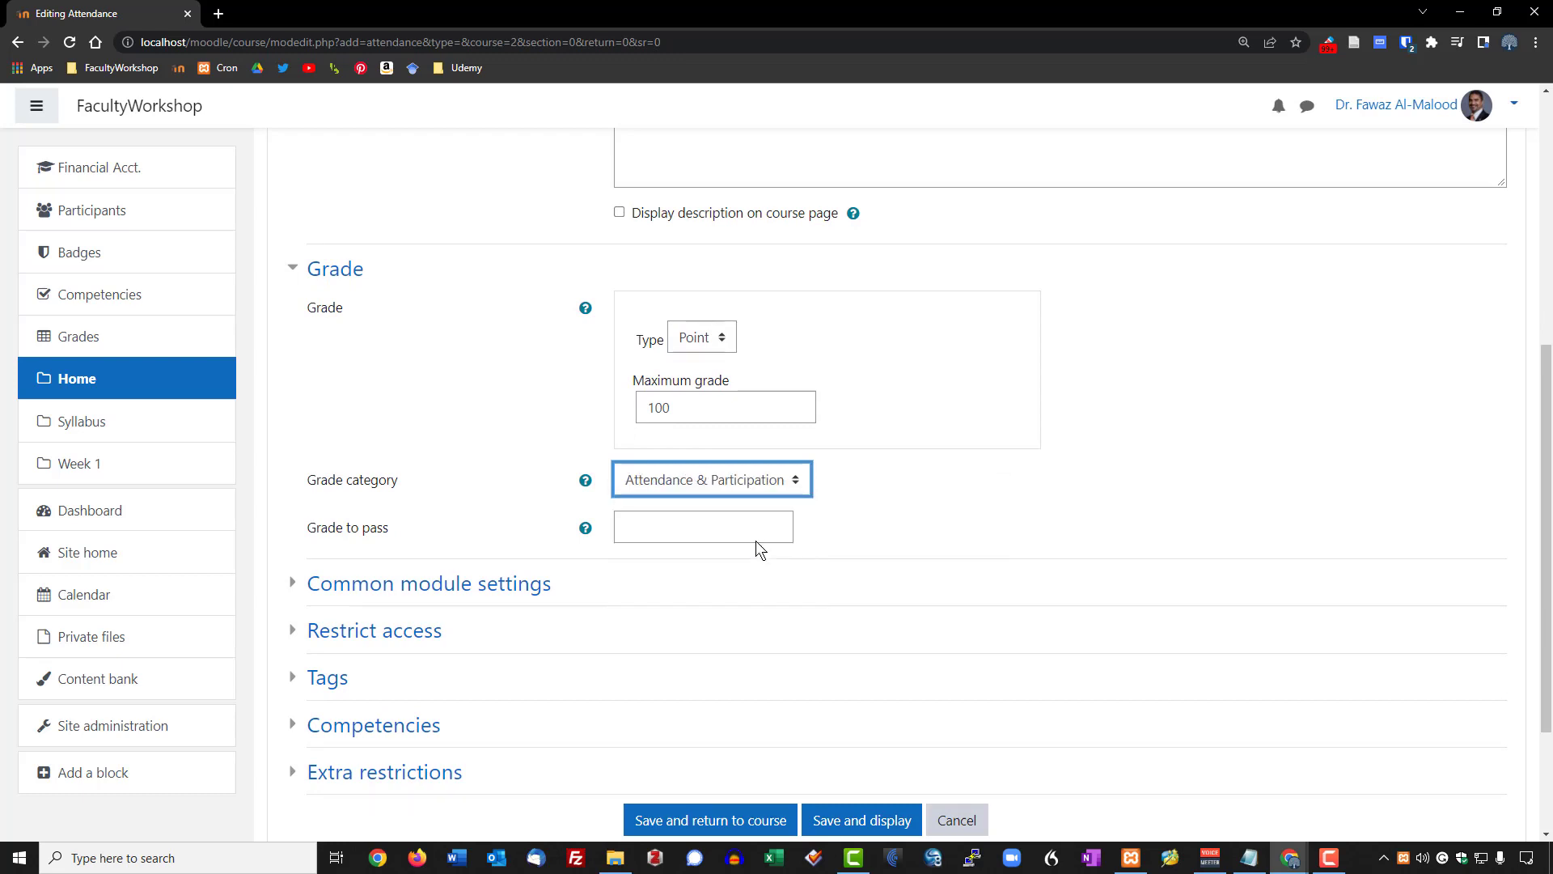
{"action": "scroll", "coordinate": [960, 526], "scroll_direction": "down", "scroll_amount": 2}
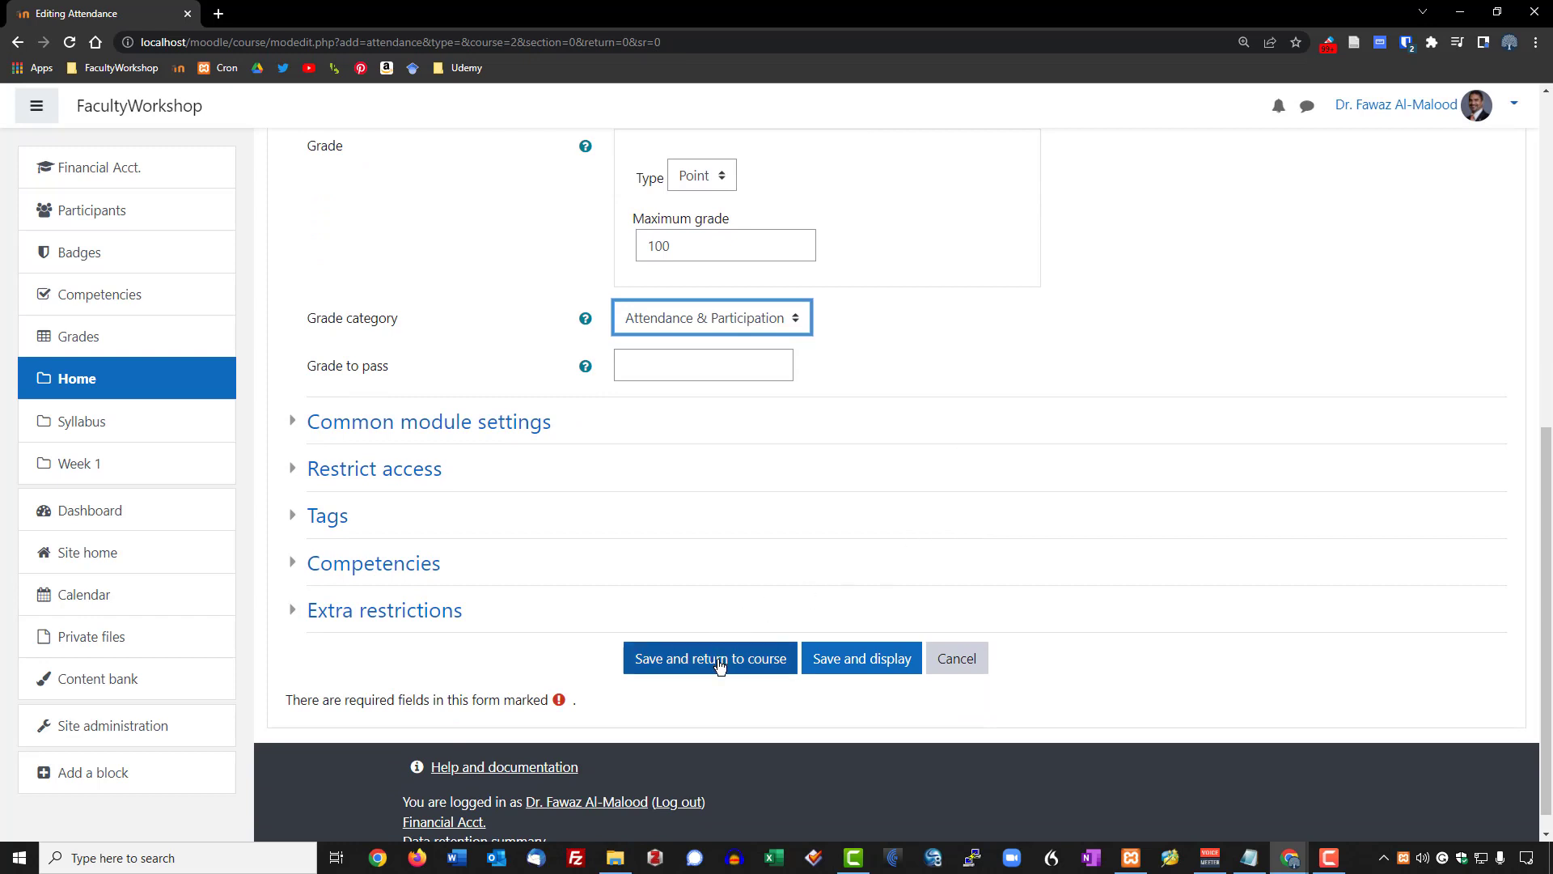
Step: Save the Attendance activity and open the Add session form
{"action": "left_click", "coordinate": [822, 655]}
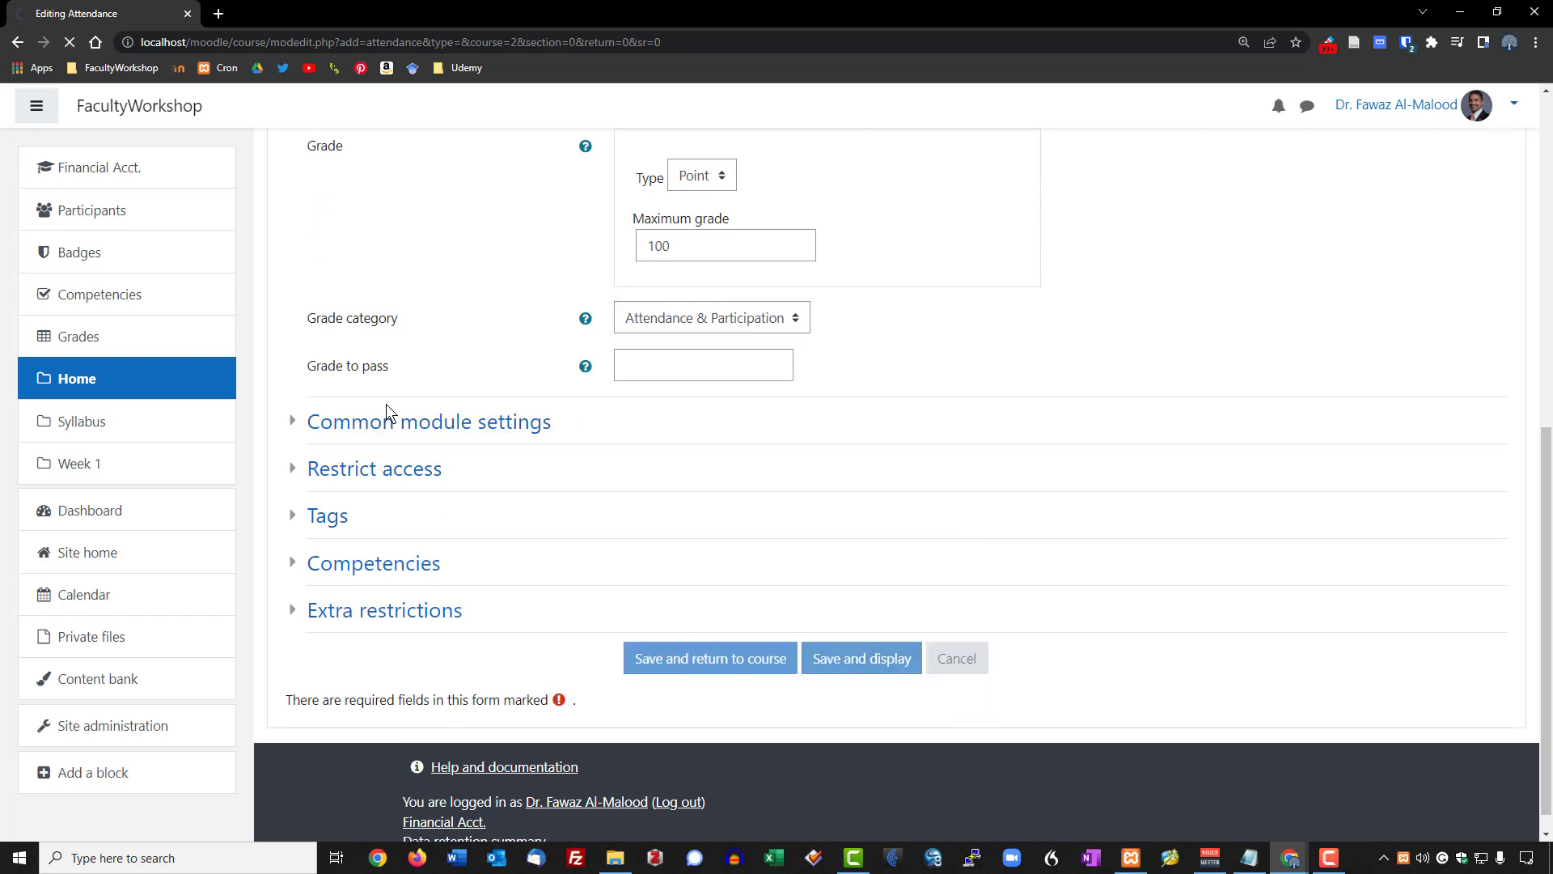
{"action": "key", "text": "ctrl+plus"}
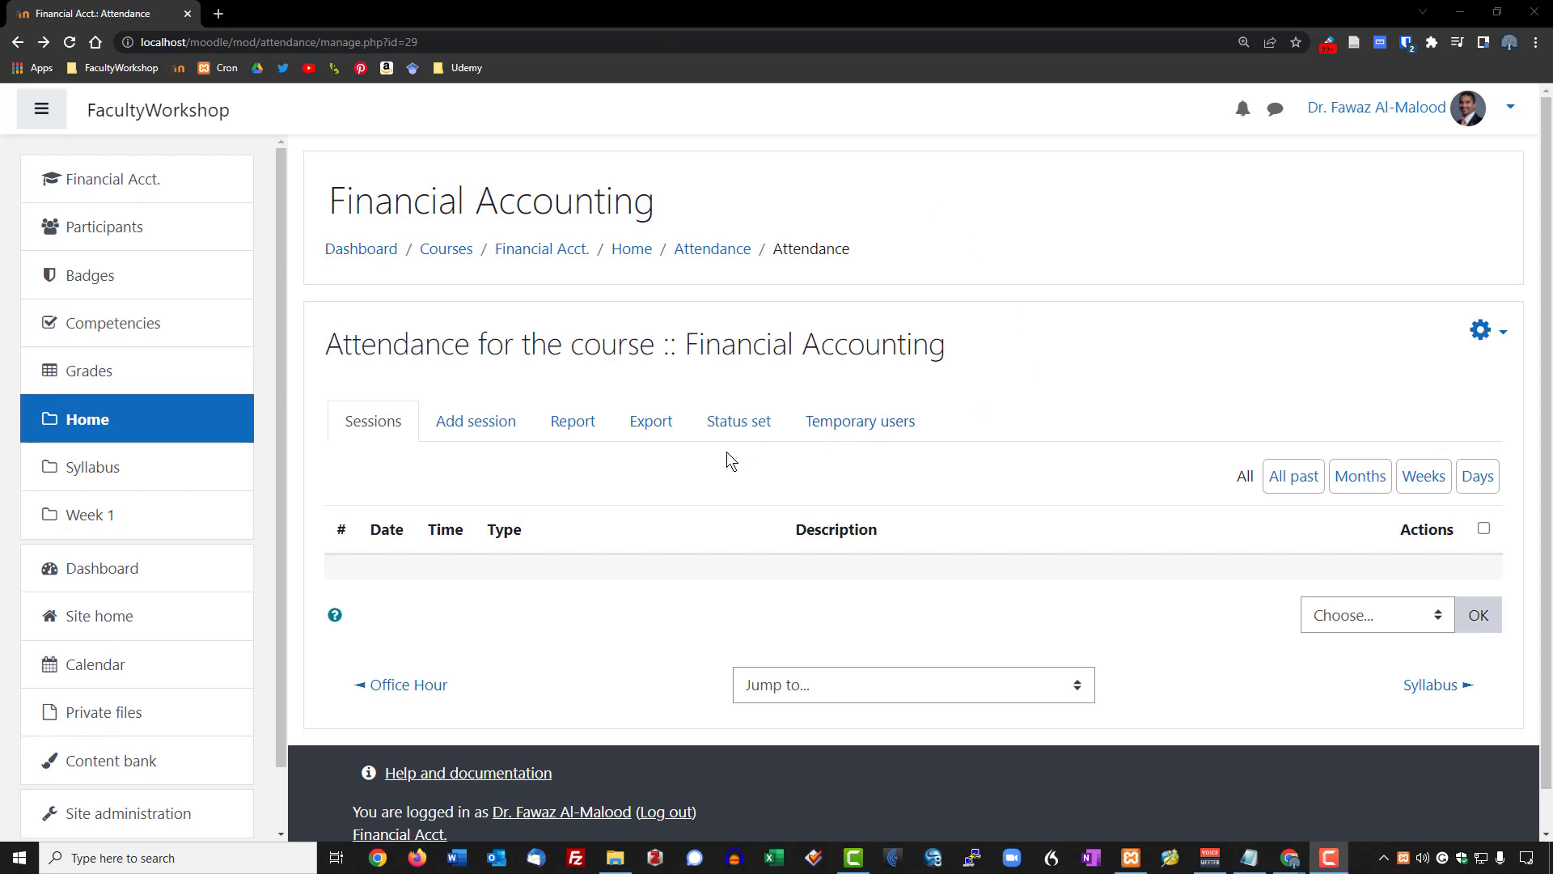
{"action": "scroll", "coordinate": [726, 458], "scroll_direction": "down", "scroll_amount": 1}
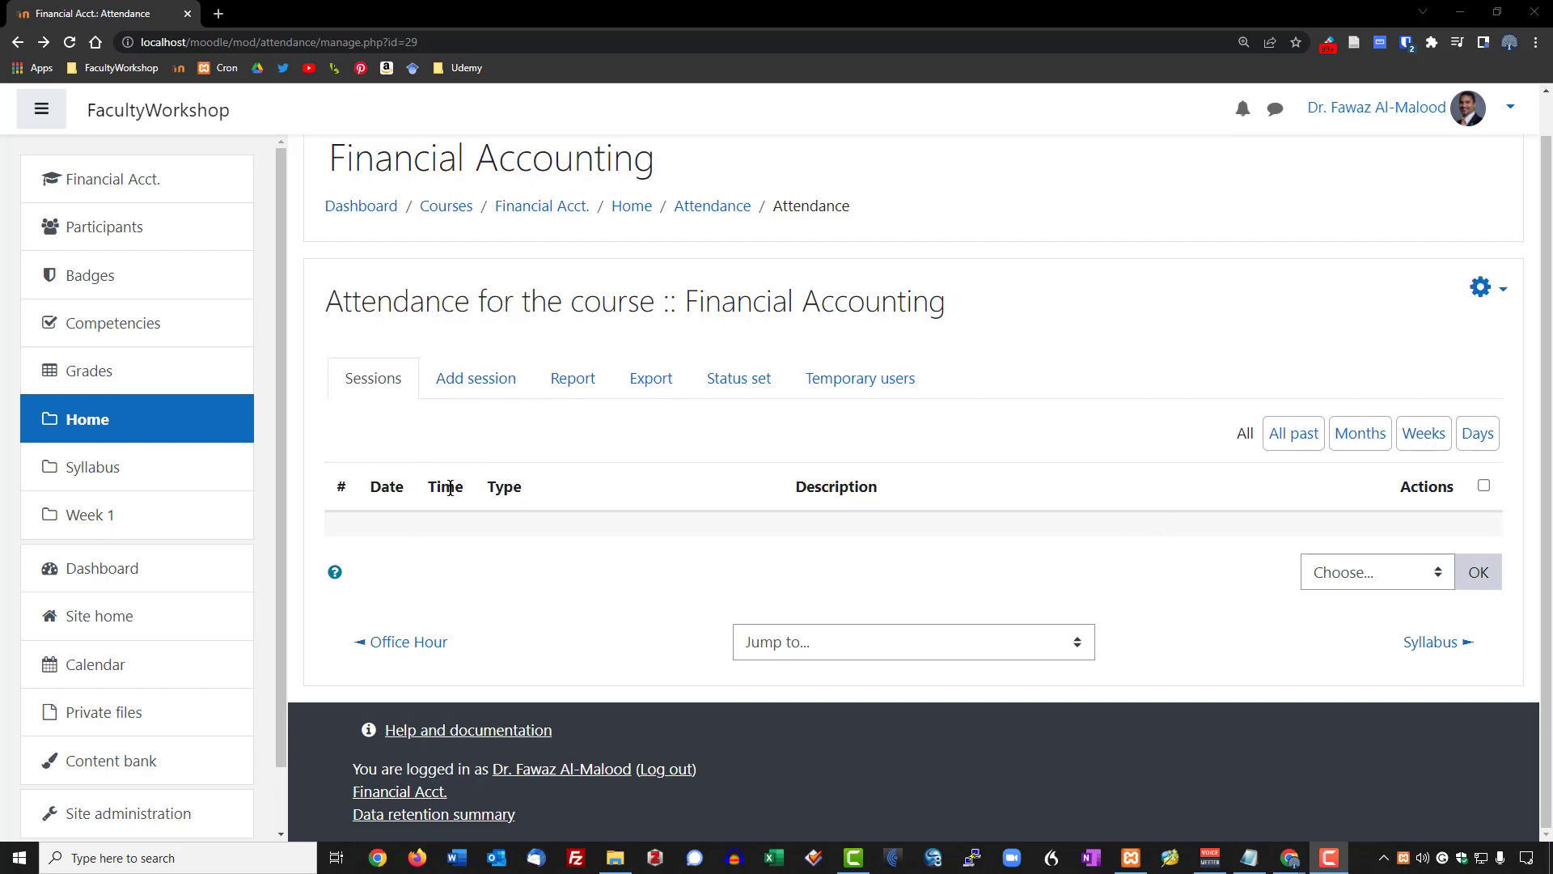
{"action": "left_click", "coordinate": [485, 392]}
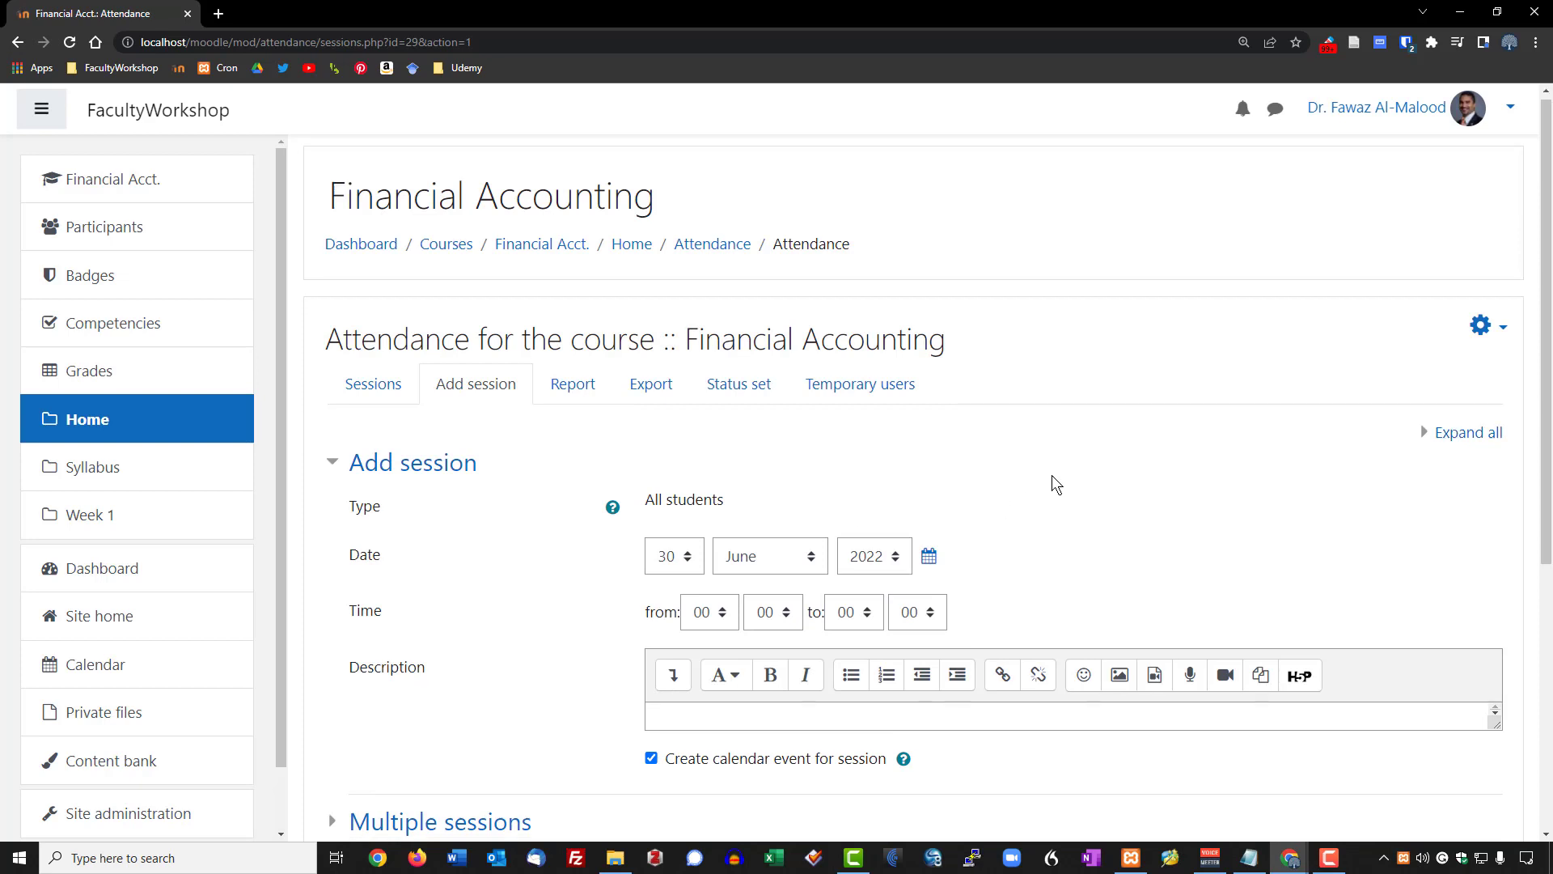
Step: Set the 30 June 2022 session to run from 10:00 to 12:00
{"action": "scroll", "coordinate": [1056, 483], "scroll_direction": "down", "scroll_amount": 3}
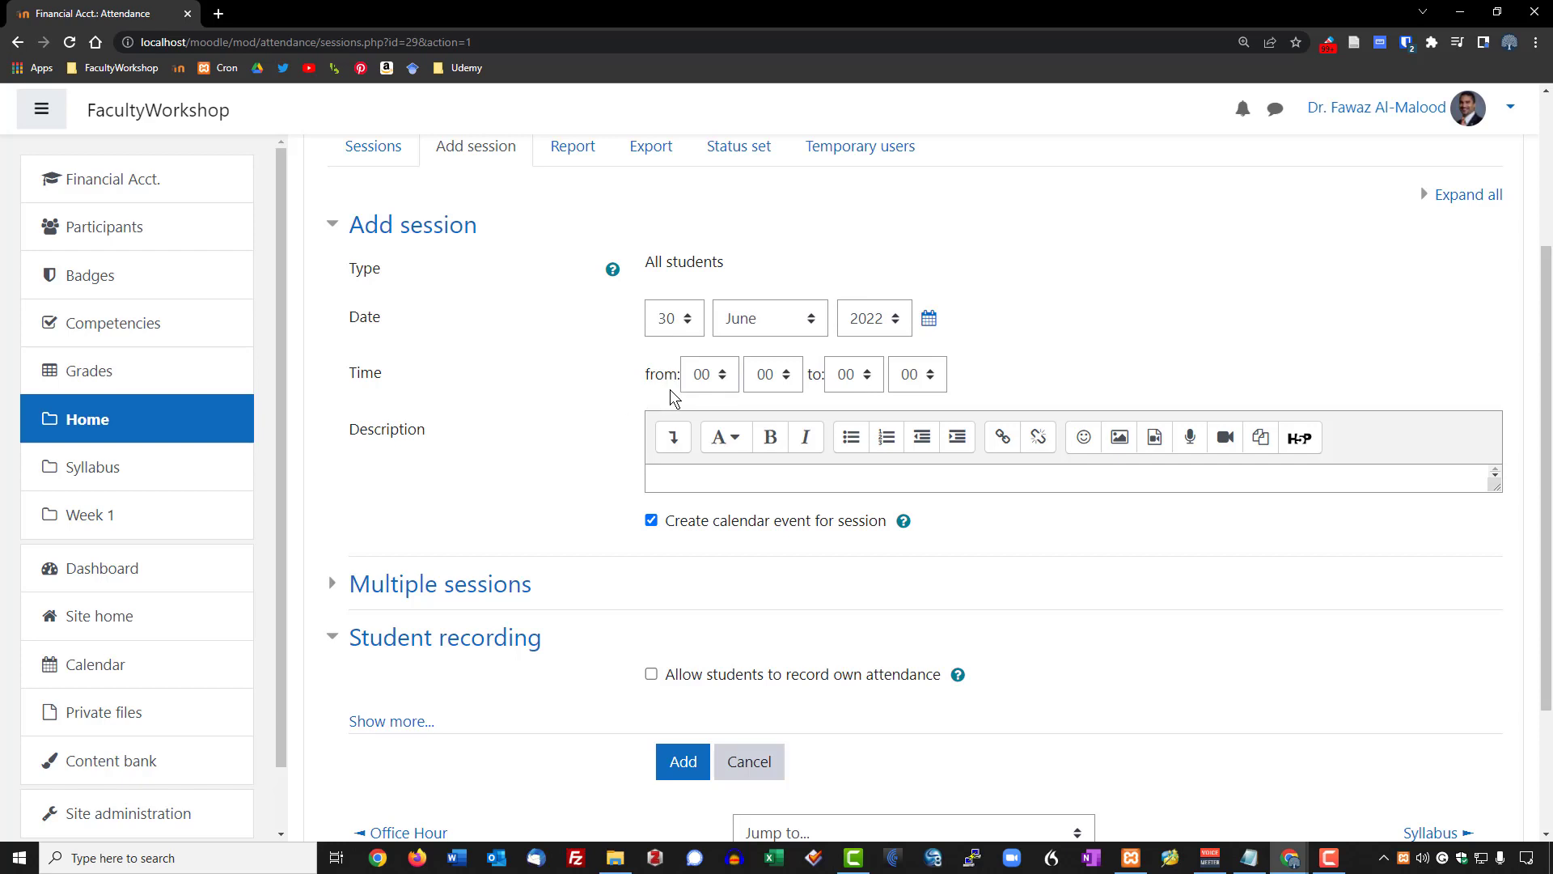
{"action": "left_click", "coordinate": [722, 375]}
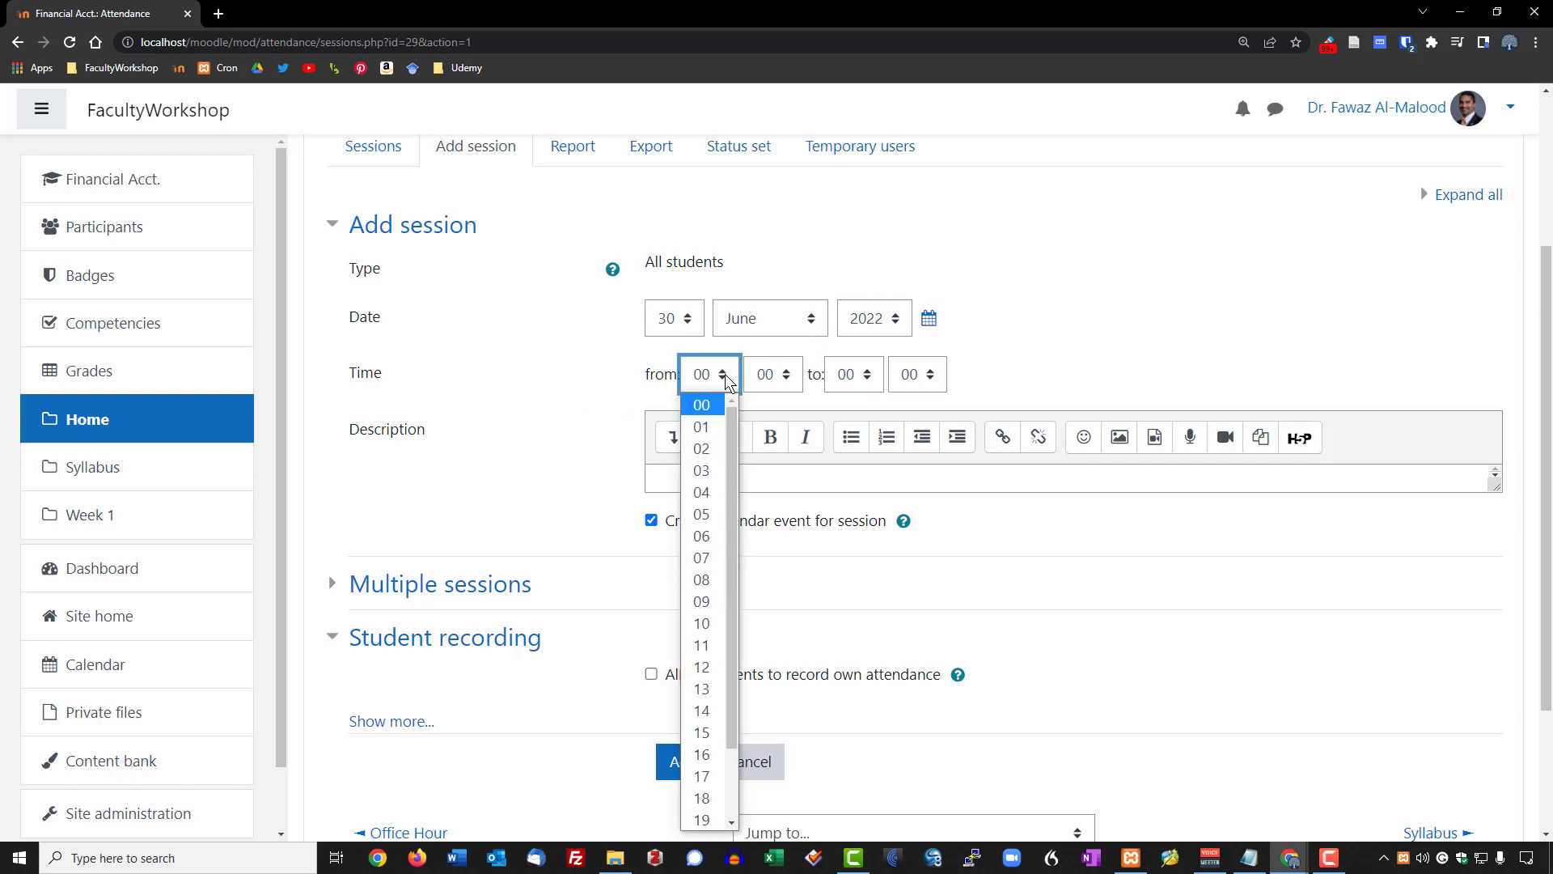
{"action": "left_click", "coordinate": [716, 630]}
{"action": "left_click", "coordinate": [868, 376]}
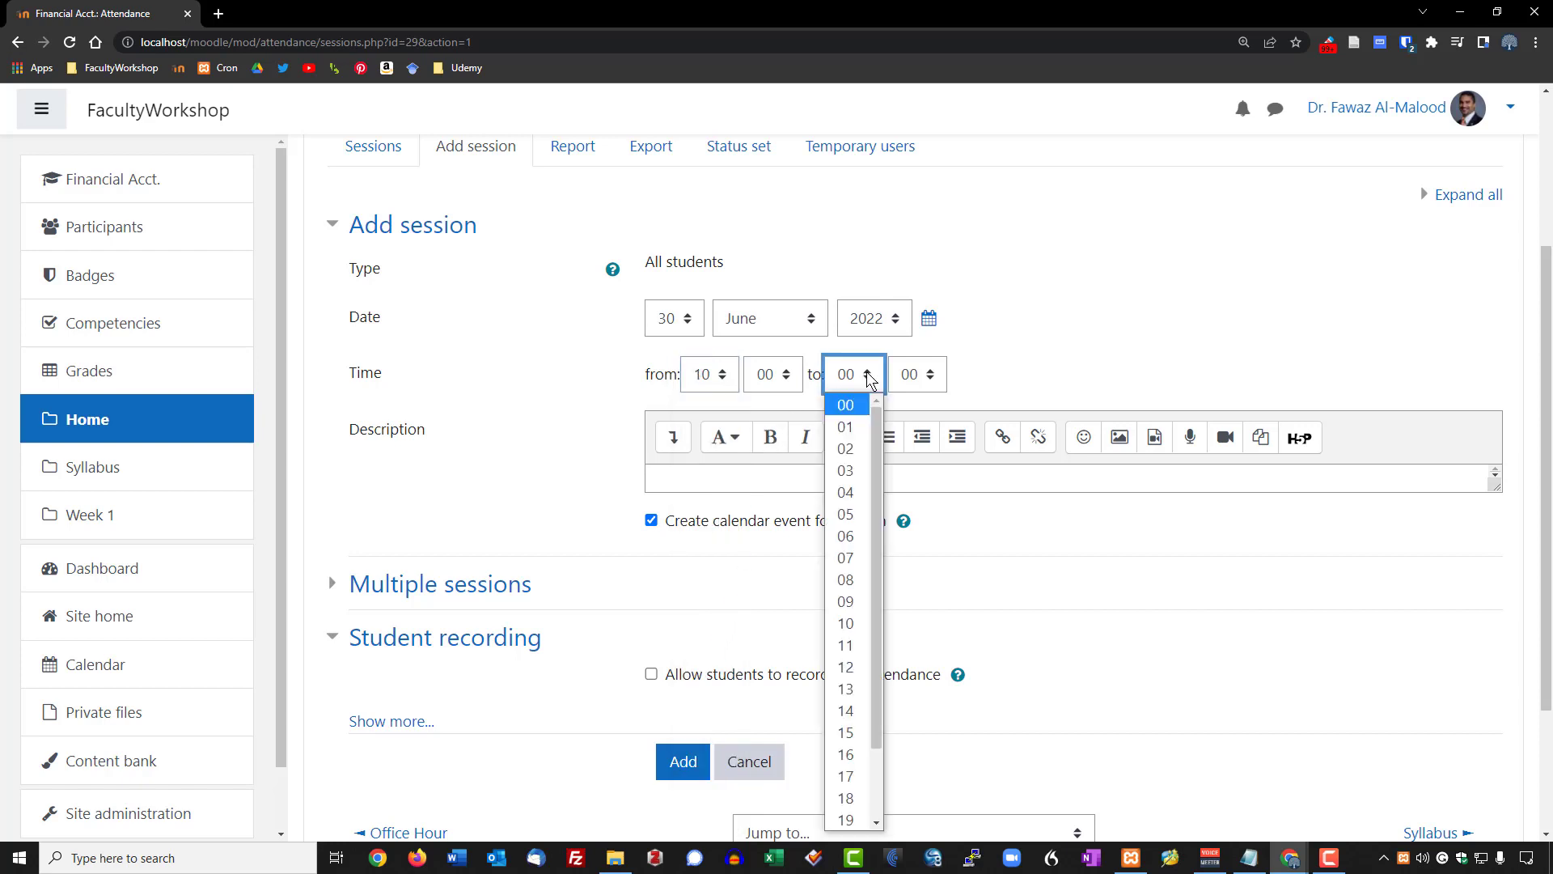
{"action": "left_click", "coordinate": [872, 668]}
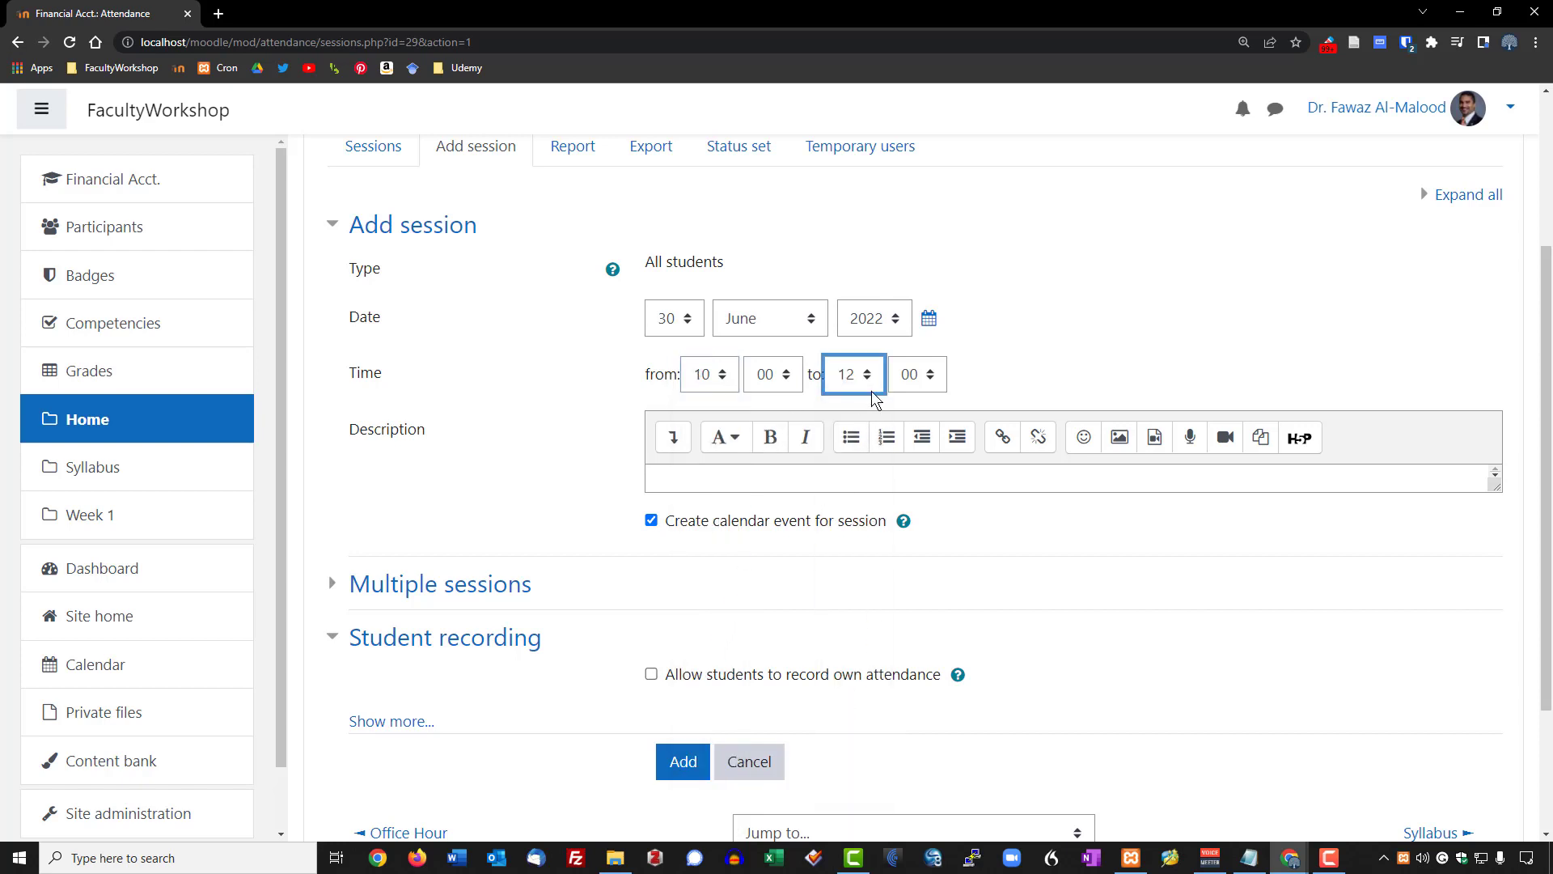
Step: Double-check the 12:00 end hour at higher zoom and expand the Multiple sessions options
{"action": "key", "text": "ctrl+plus"}
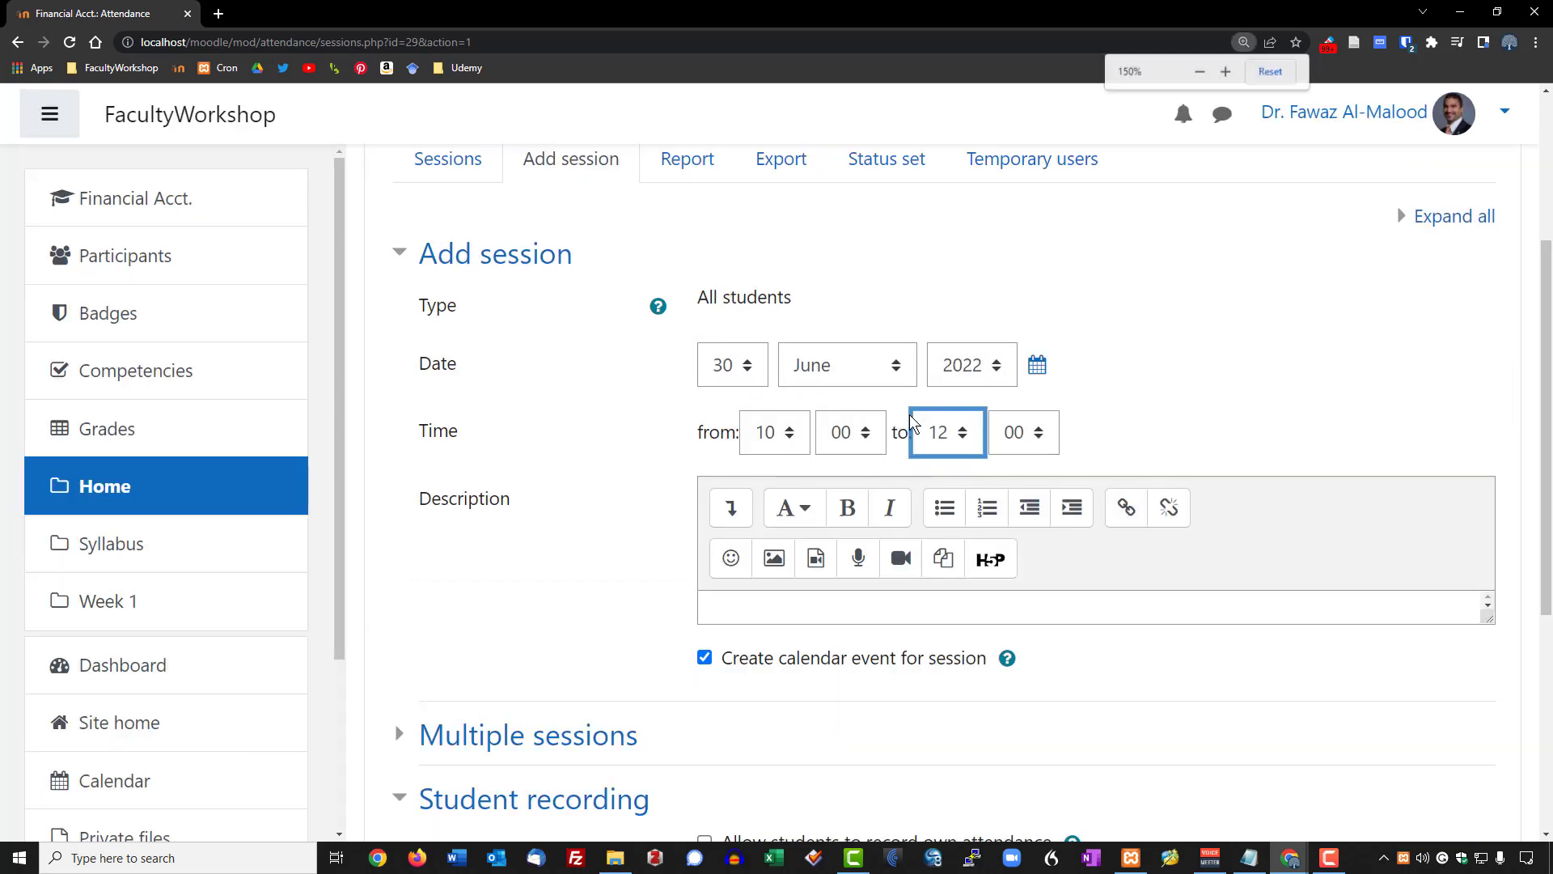
{"action": "key", "text": "ctrl+plus"}
{"action": "key", "text": "ctrl+minus"}
{"action": "left_click", "coordinate": [971, 437]}
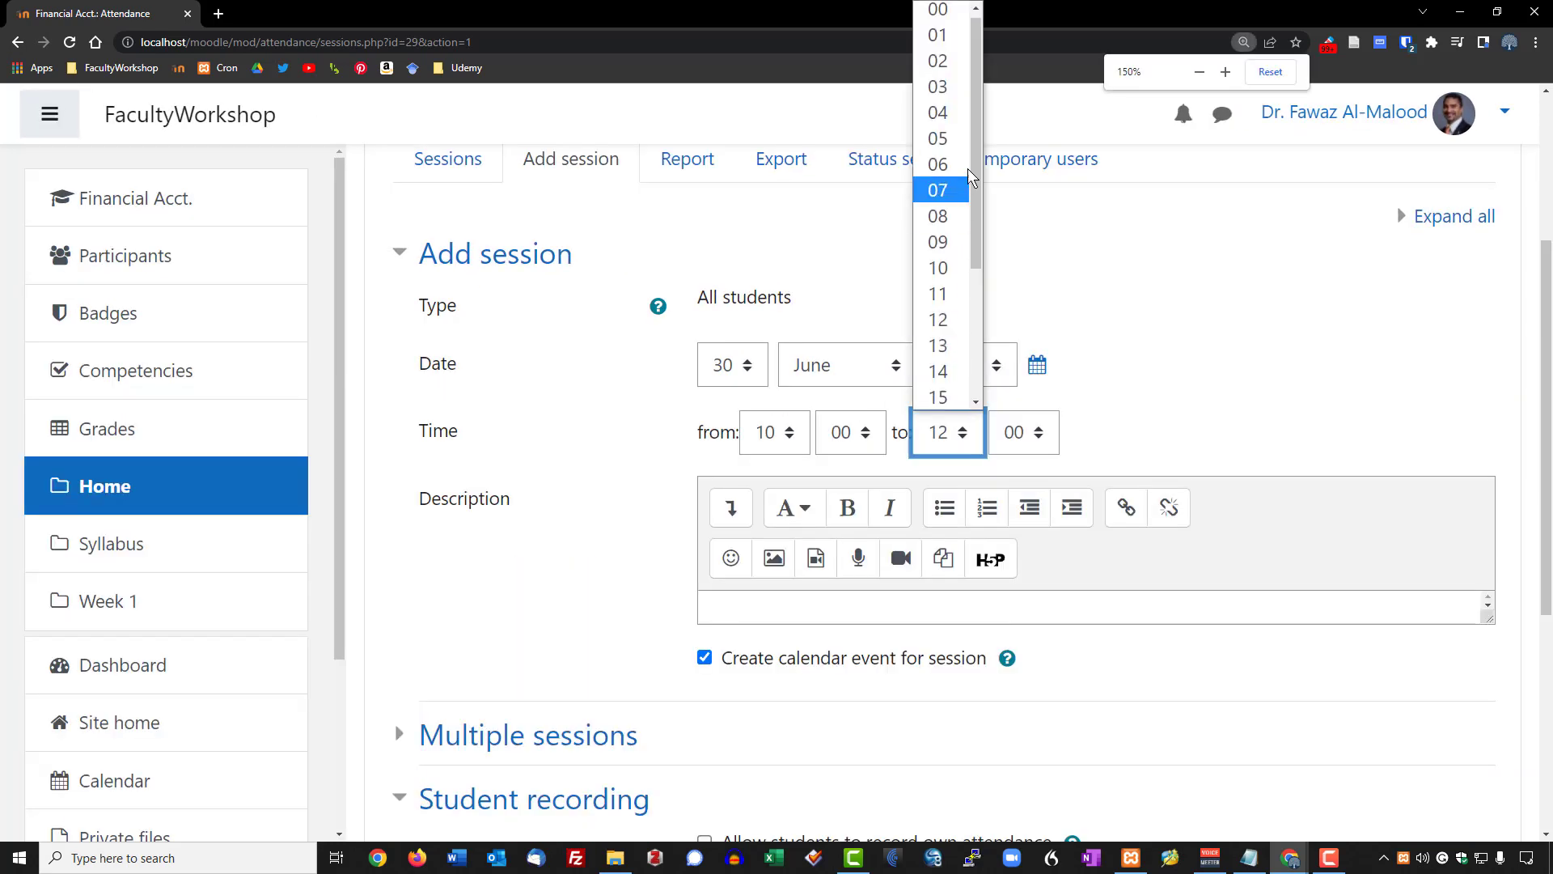
{"action": "left_click_drag", "start_coordinate": [971, 211], "coordinate": [975, 328]}
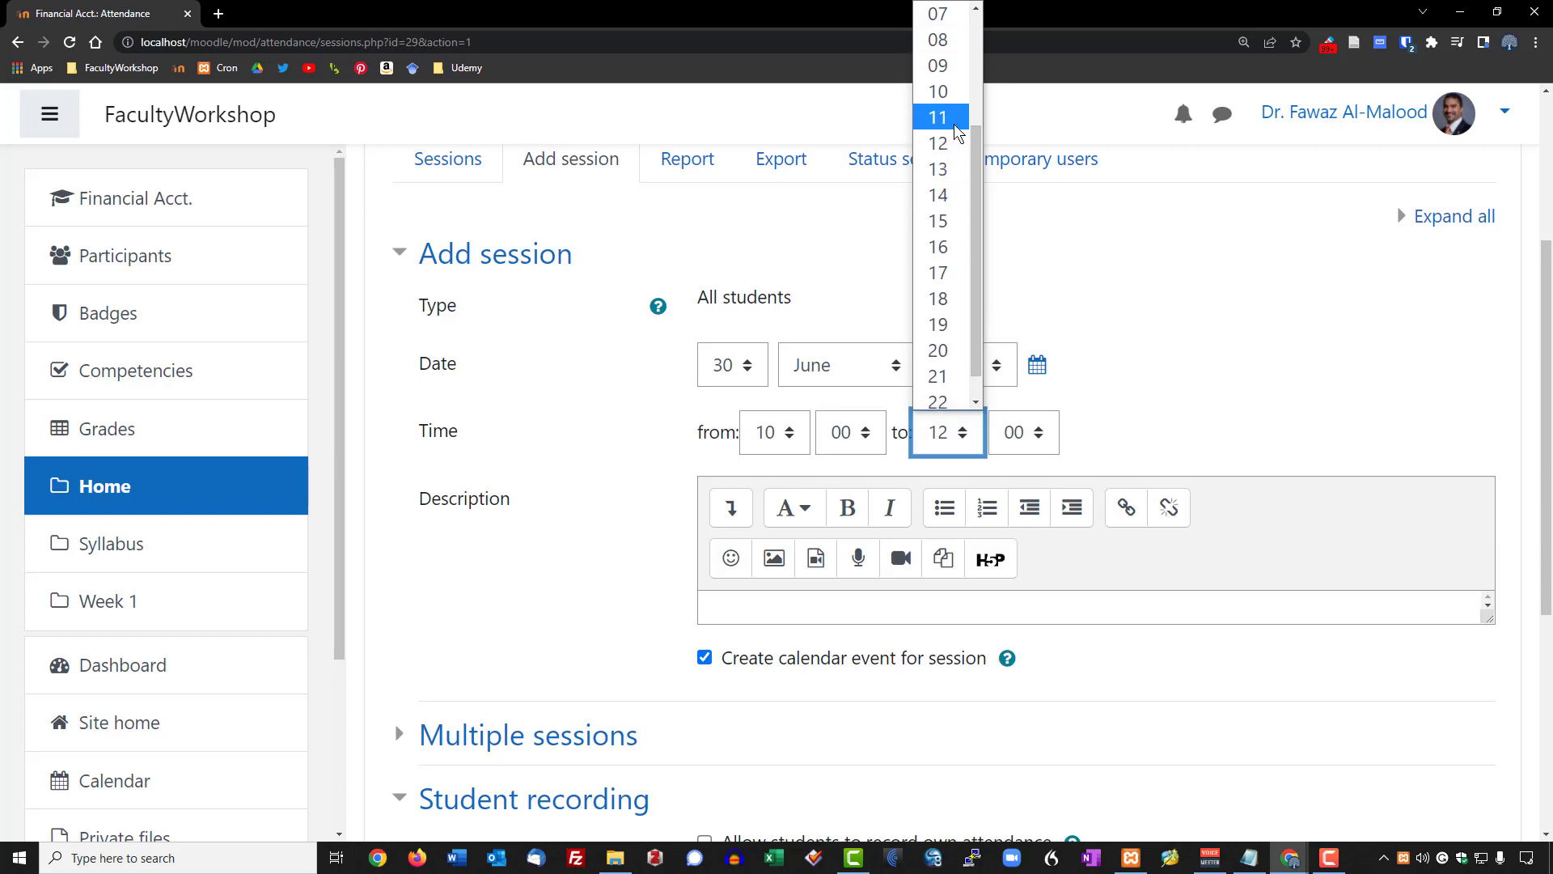
{"action": "mouse_move", "coordinate": [971, 355]}
{"action": "left_mouse_down"}
{"action": "mouse_move", "coordinate": [973, 370]}
{"action": "mouse_move", "coordinate": [975, 332]}
{"action": "left_mouse_up"}
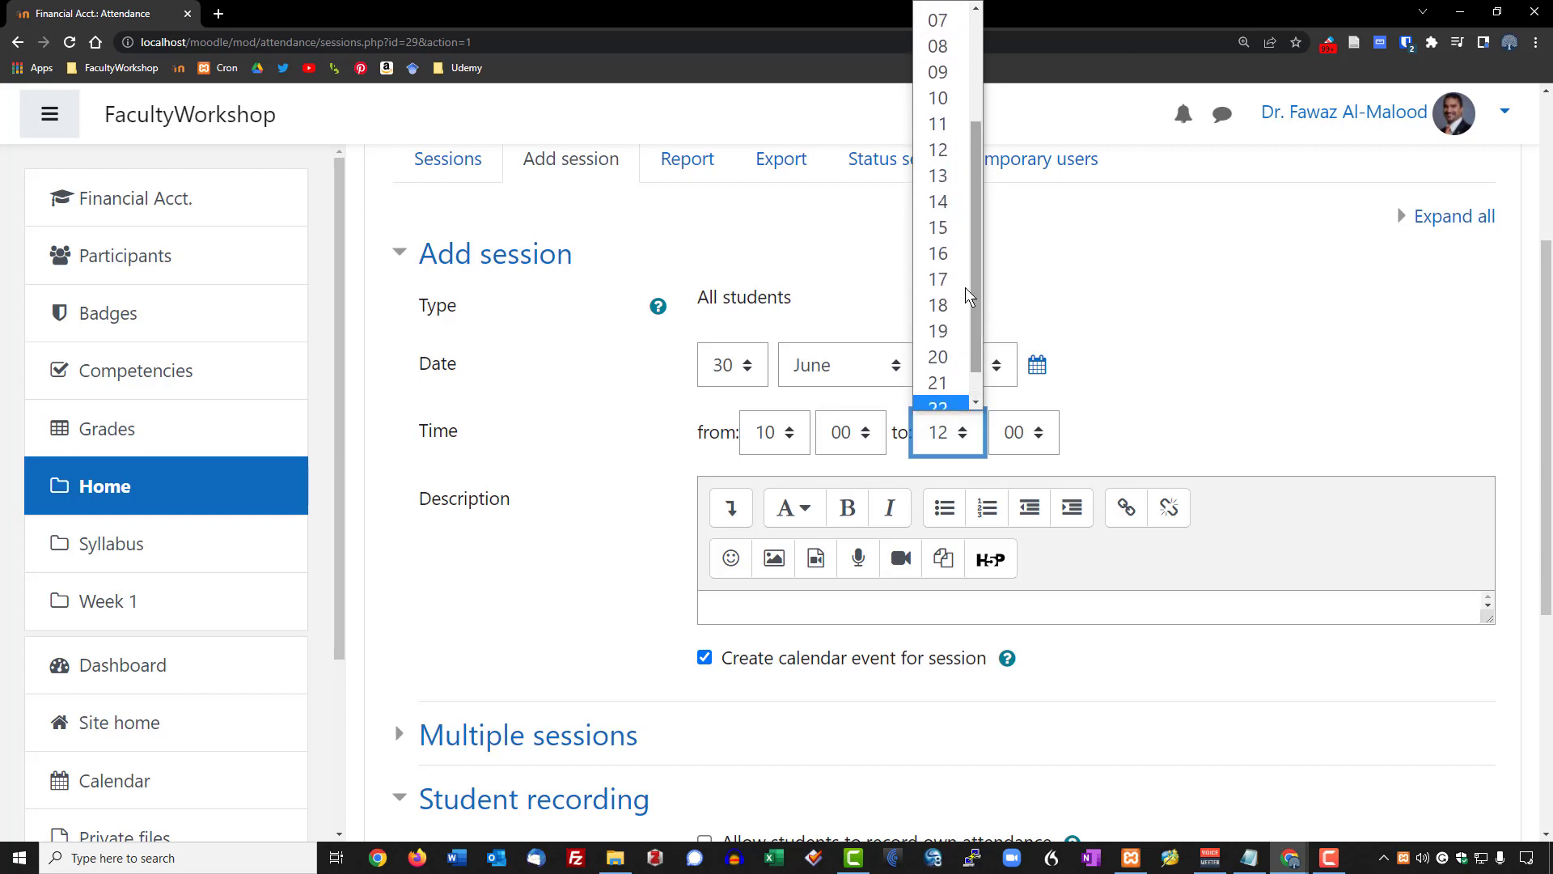
{"action": "left_click_drag", "start_coordinate": [979, 253], "coordinate": [979, 184]}
{"action": "left_click", "coordinate": [953, 276]}
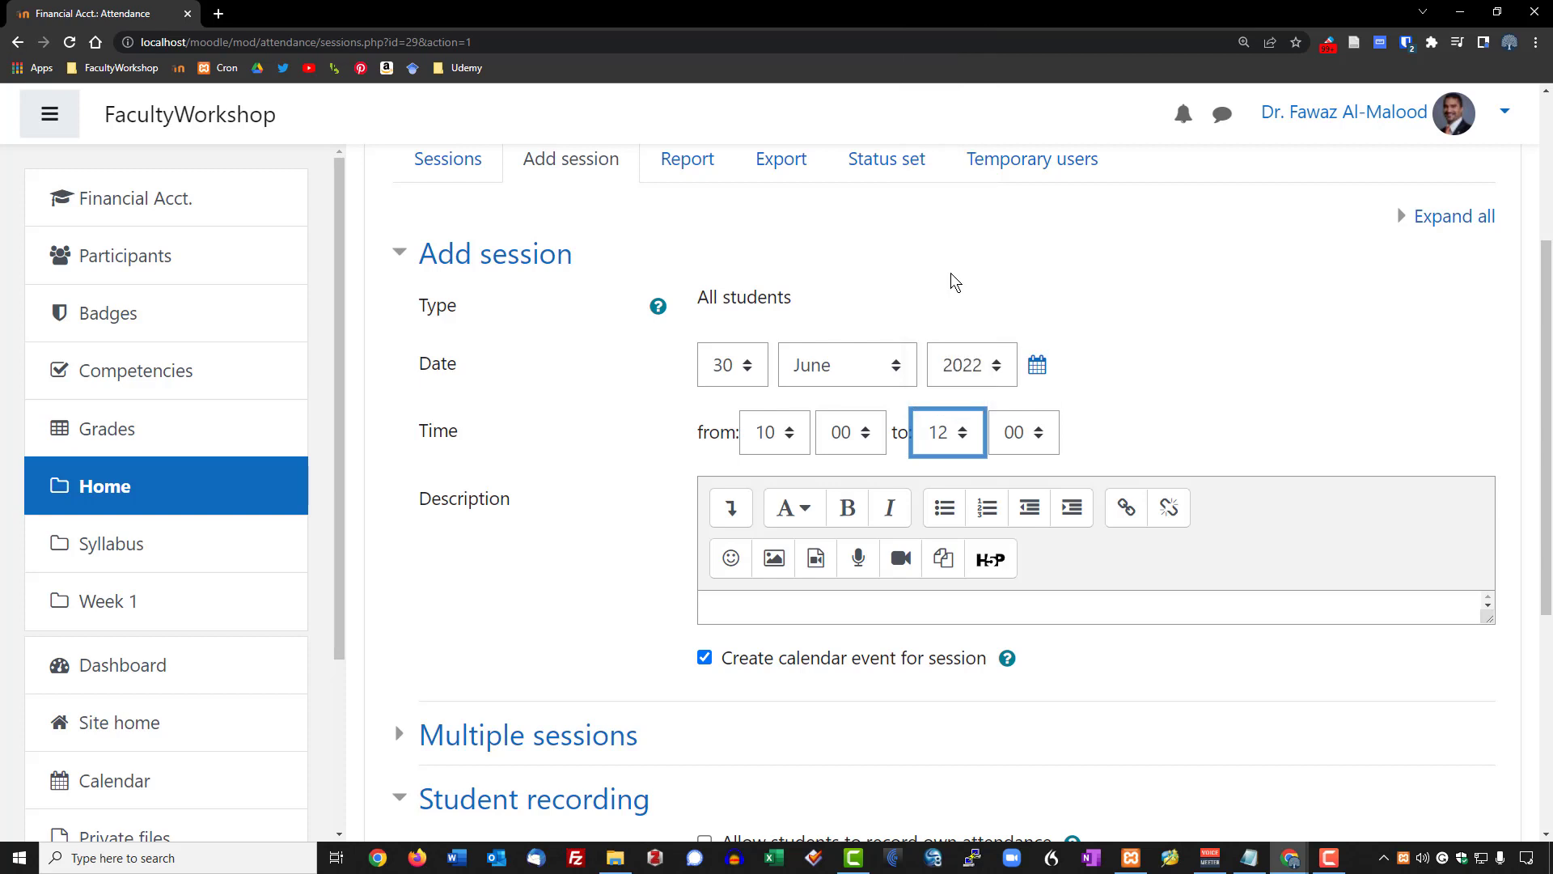
{"action": "key", "text": "ctrl+minus"}
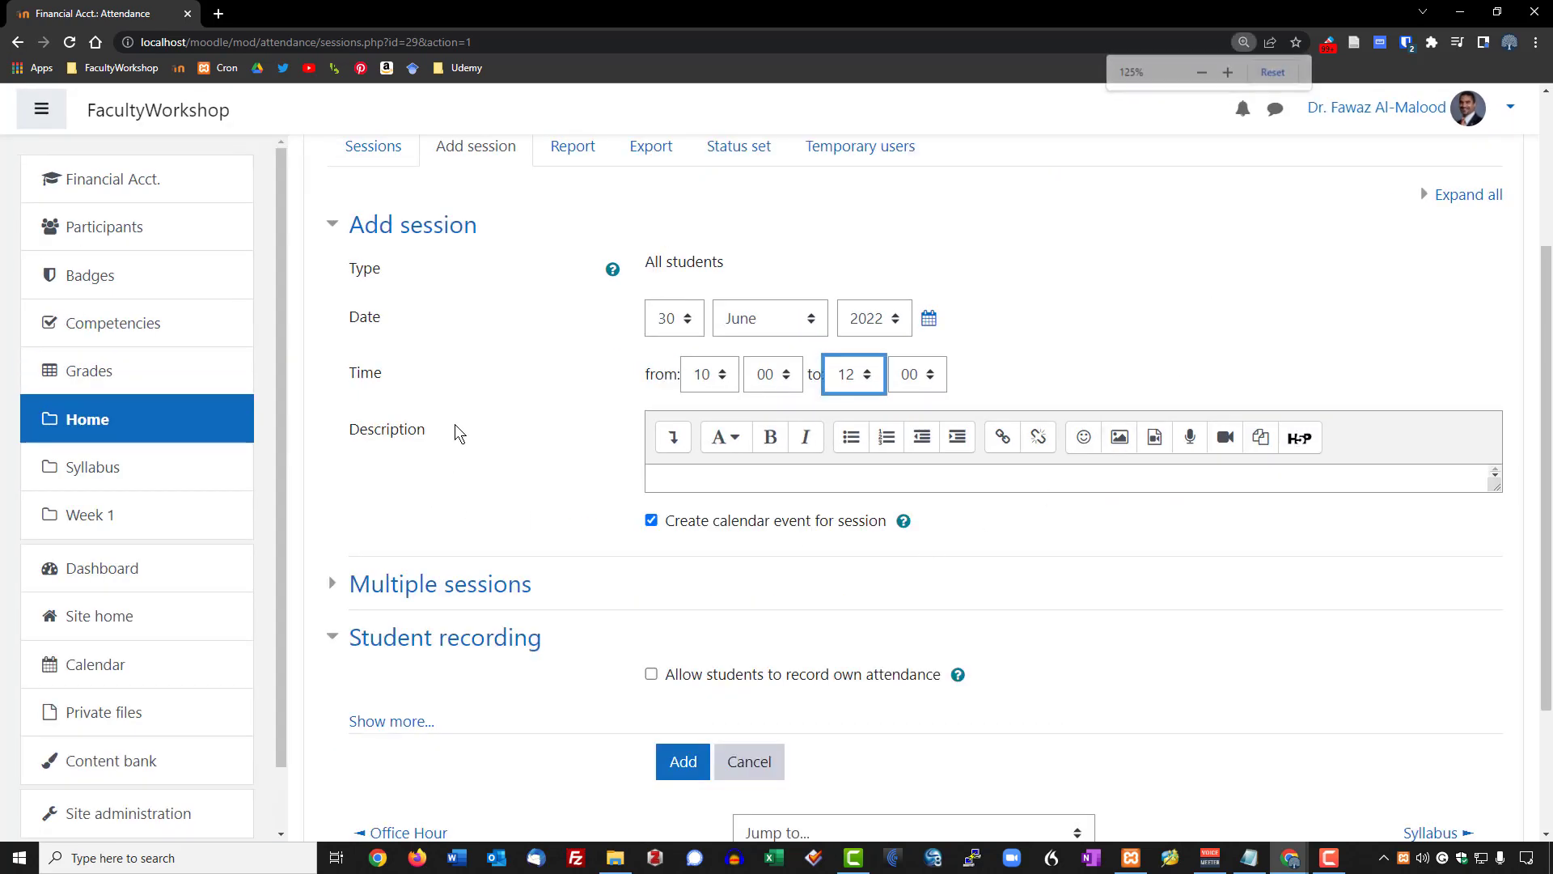
{"action": "scroll", "coordinate": [459, 413], "scroll_direction": "down", "scroll_amount": 2}
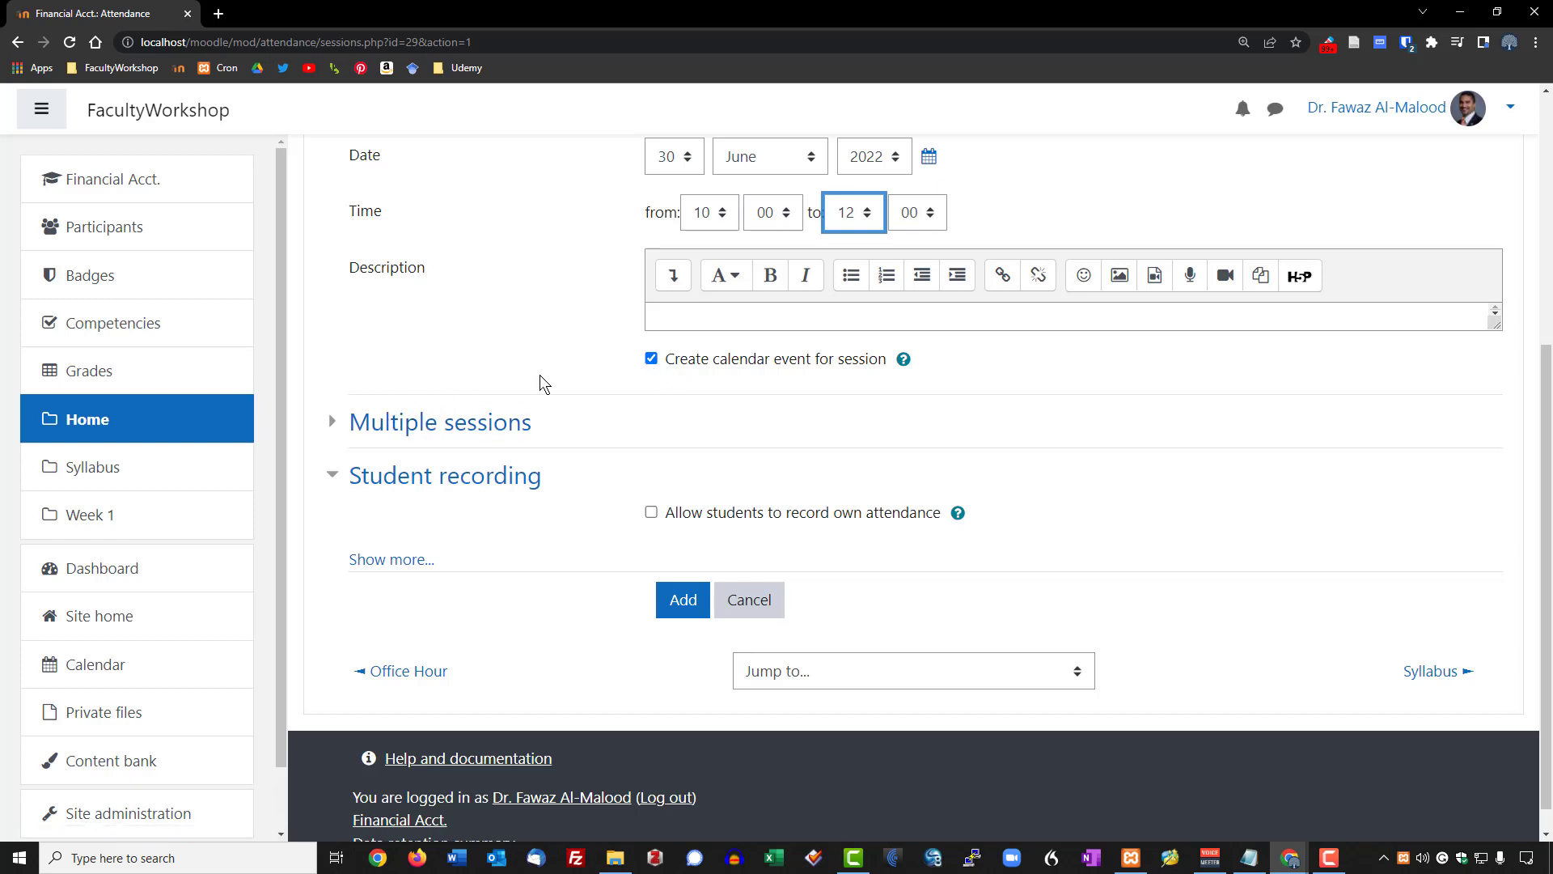
{"action": "left_click", "coordinate": [399, 427]}
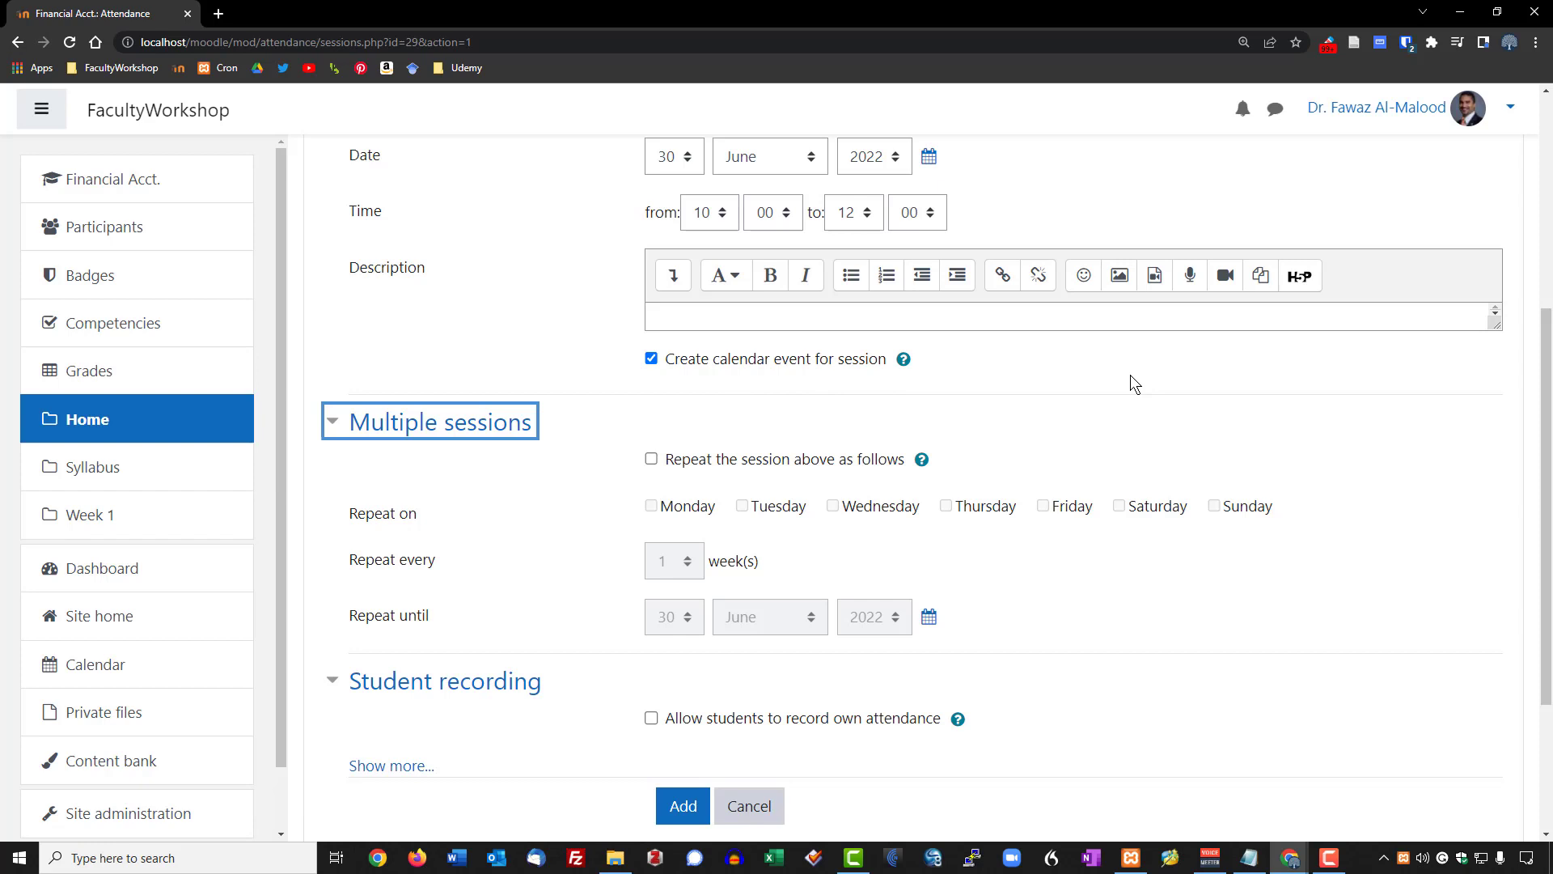
Step: Make the session repeat weekly on Wednesdays
{"action": "left_click", "coordinate": [652, 460]}
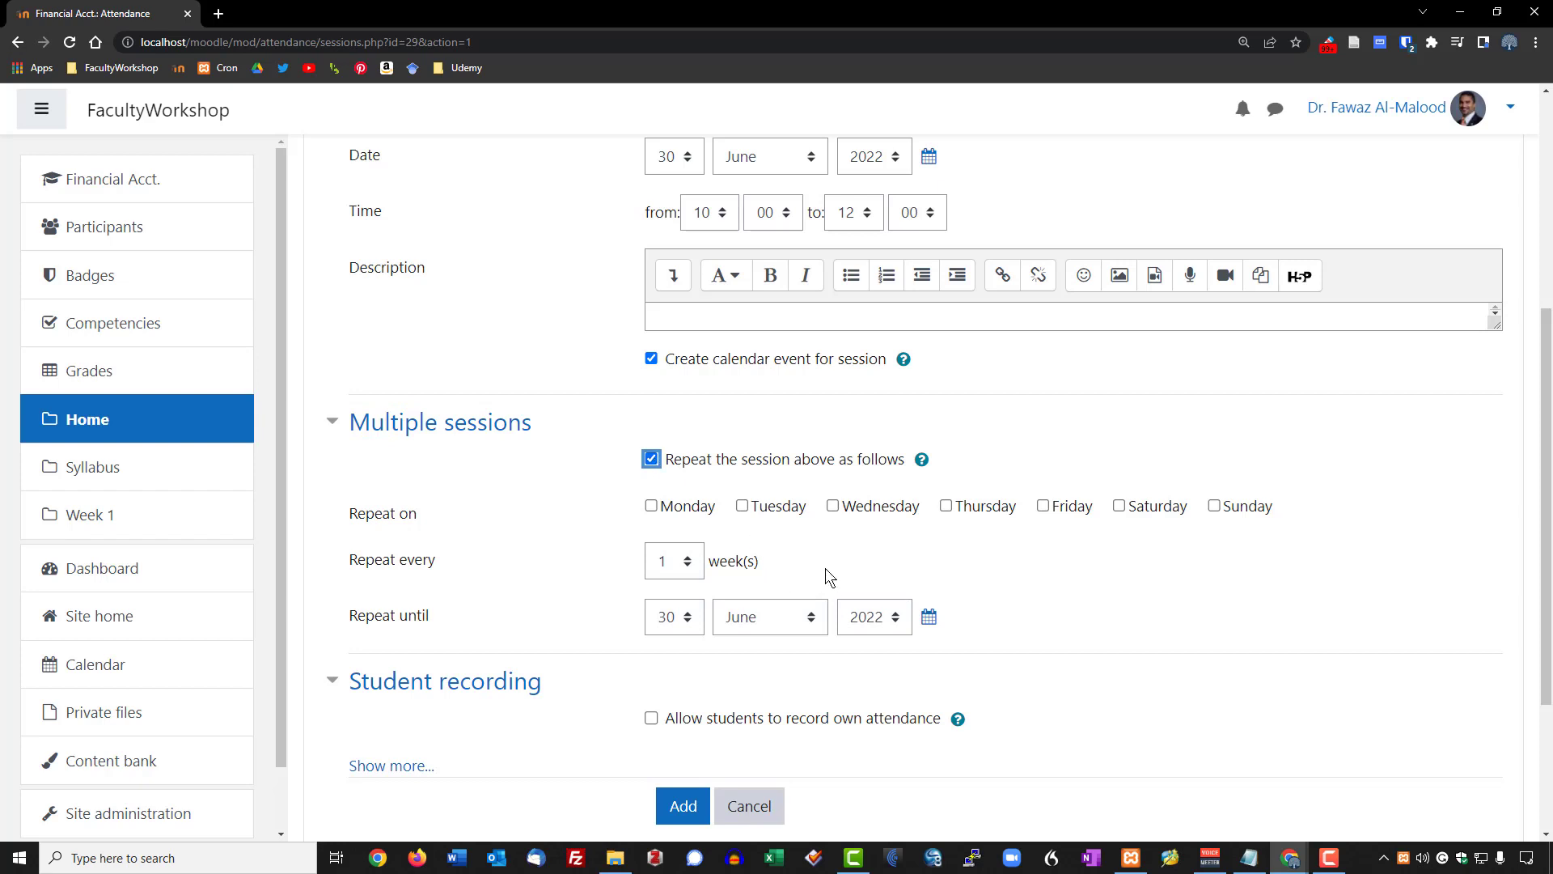
{"action": "left_click", "coordinate": [834, 509]}
{"action": "scroll", "coordinate": [1033, 580], "scroll_direction": "down", "scroll_amount": 1}
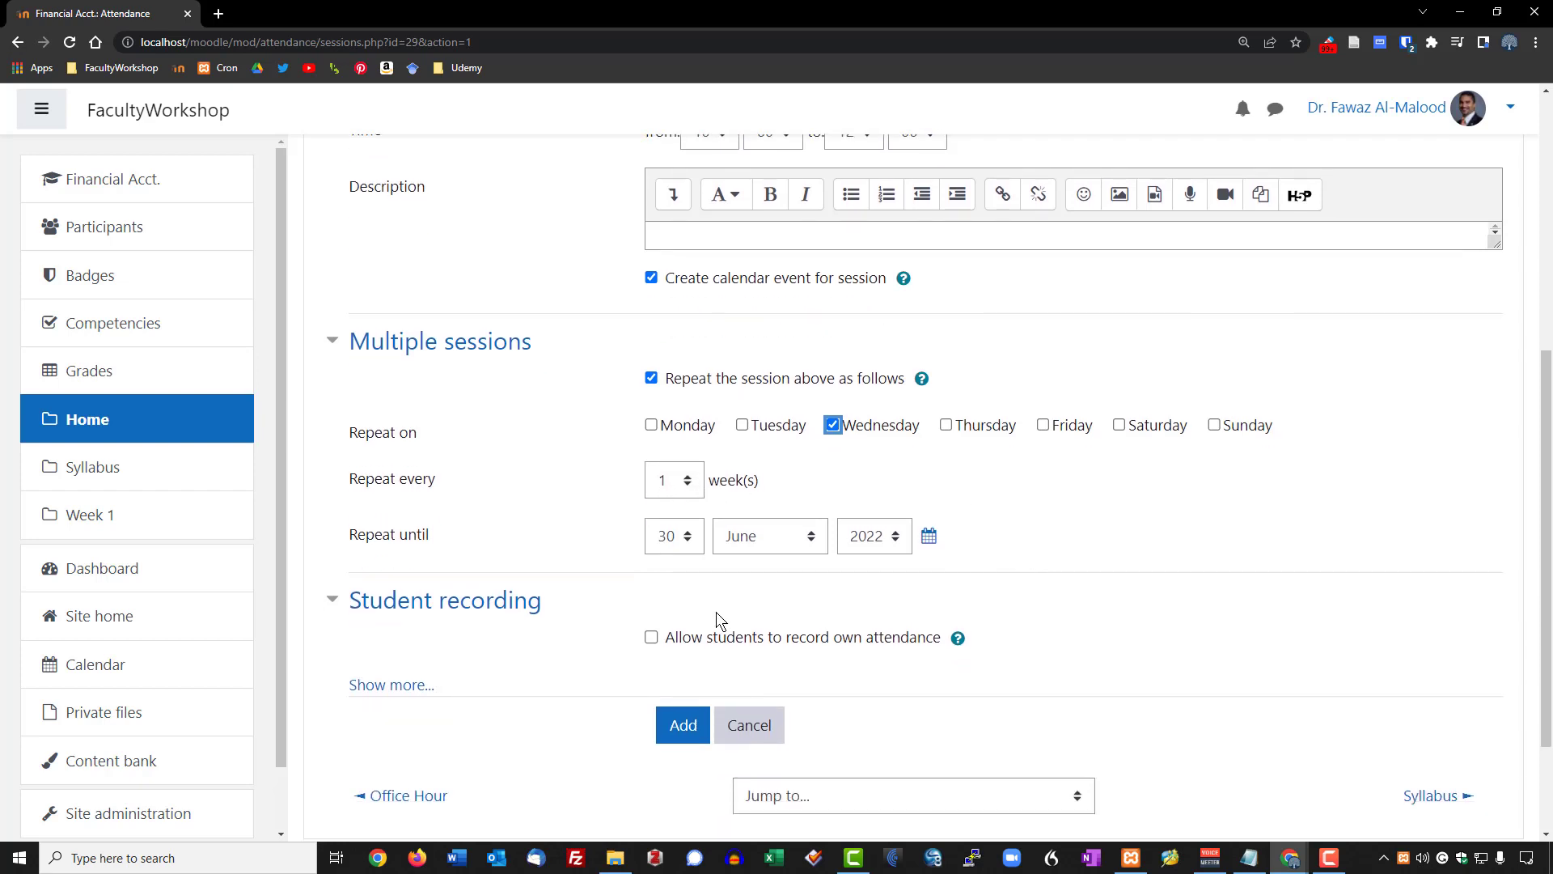
Step: Set the repeat-until date to 15 December 2022
{"action": "left_click", "coordinate": [930, 537]}
{"action": "left_click", "coordinate": [933, 262]}
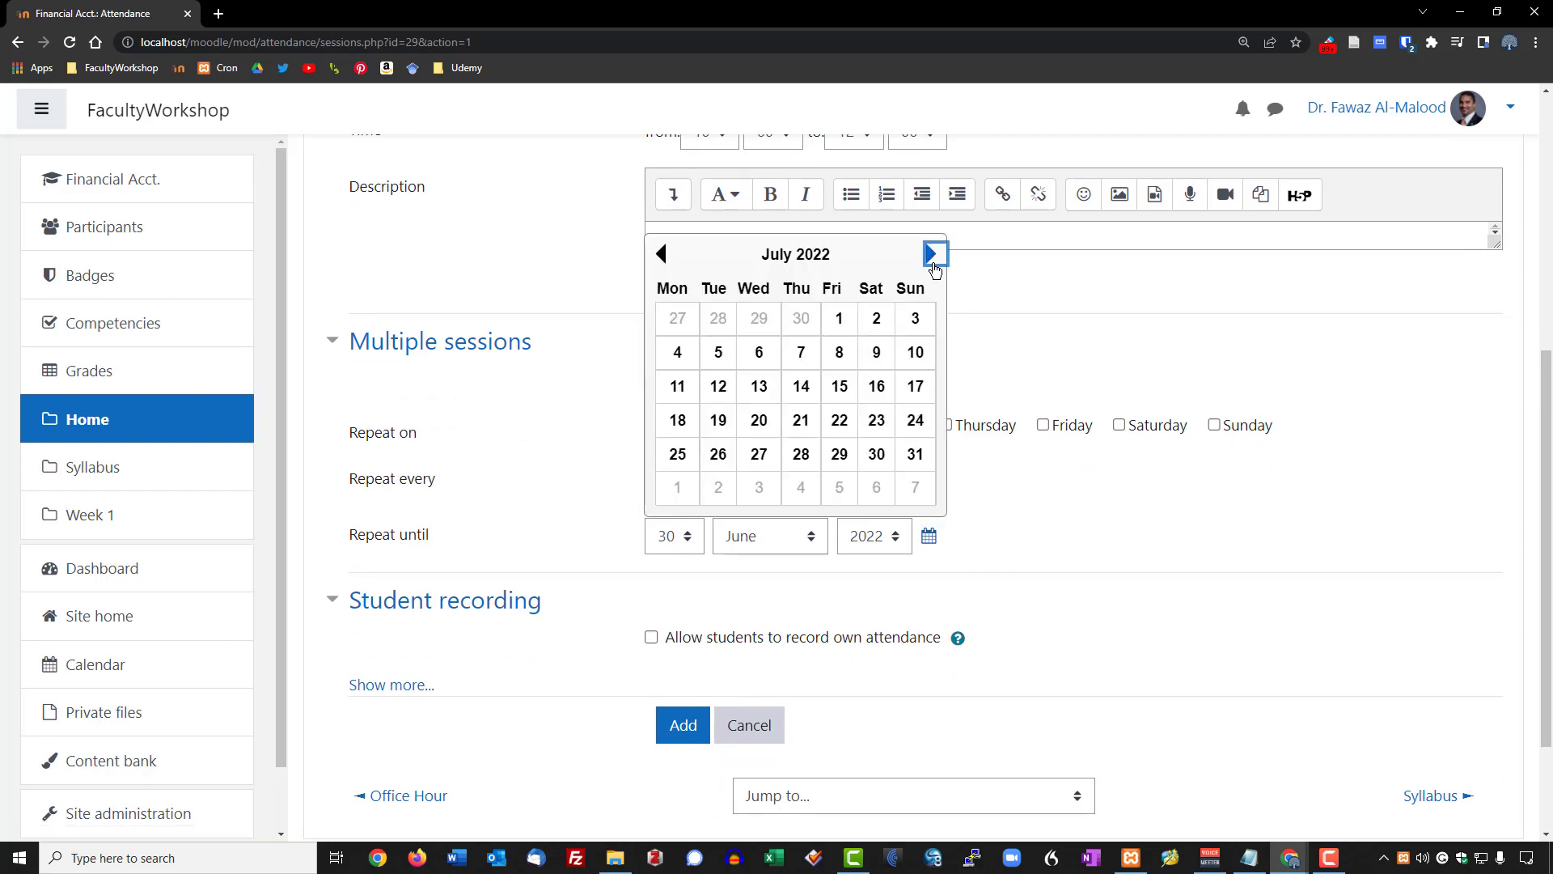
{"action": "left_click", "coordinate": [933, 262]}
{"action": "left_click", "coordinate": [933, 260]}
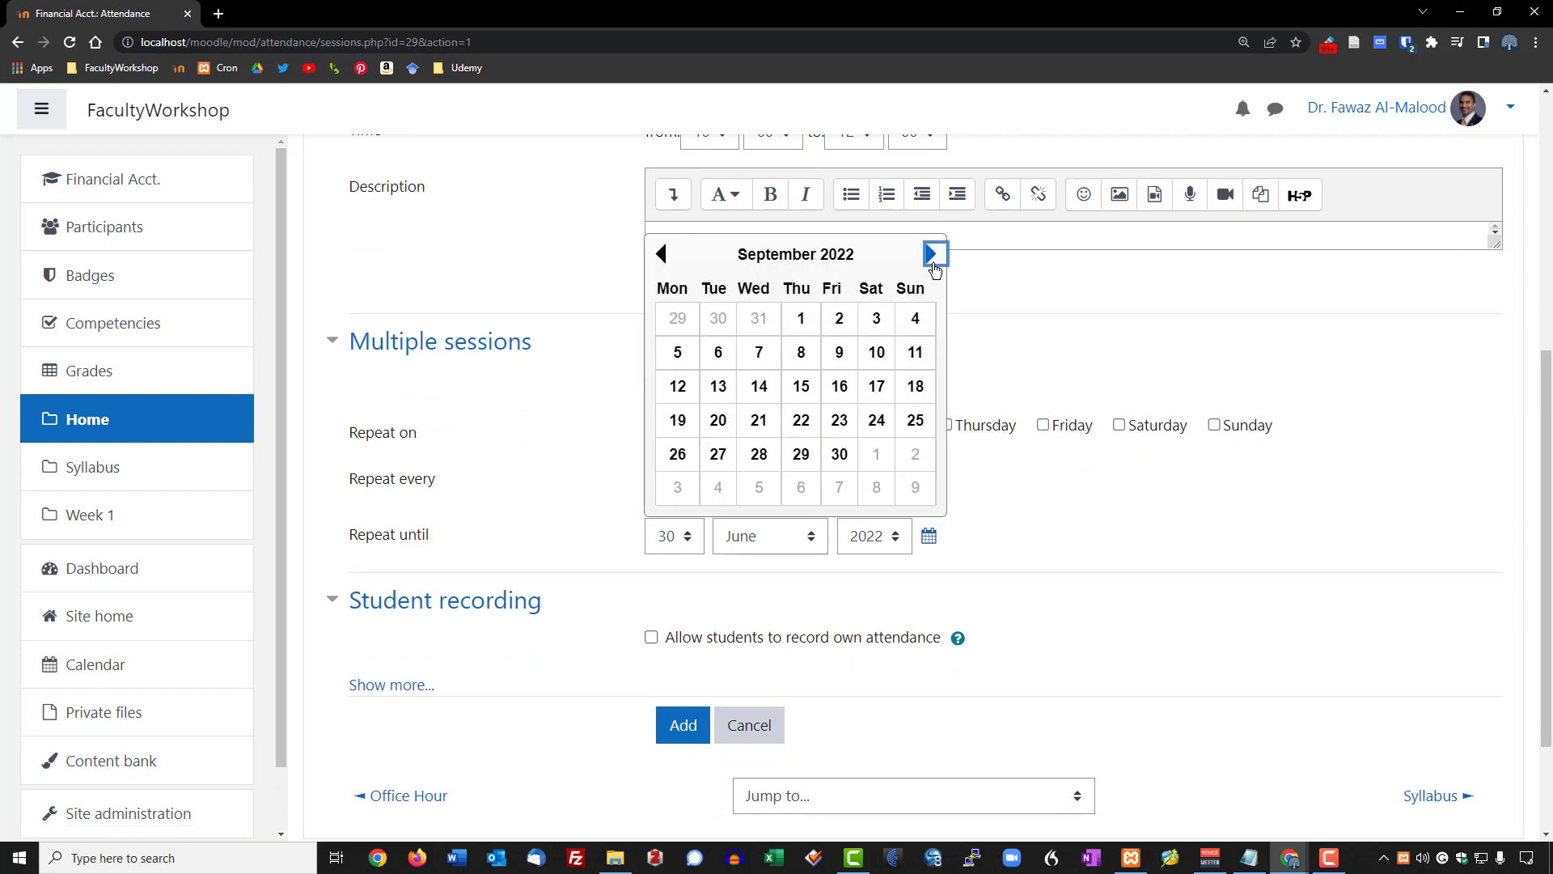
{"action": "left_click", "coordinate": [933, 260]}
{"action": "left_click", "coordinate": [932, 260]}
{"action": "left_click", "coordinate": [933, 260]}
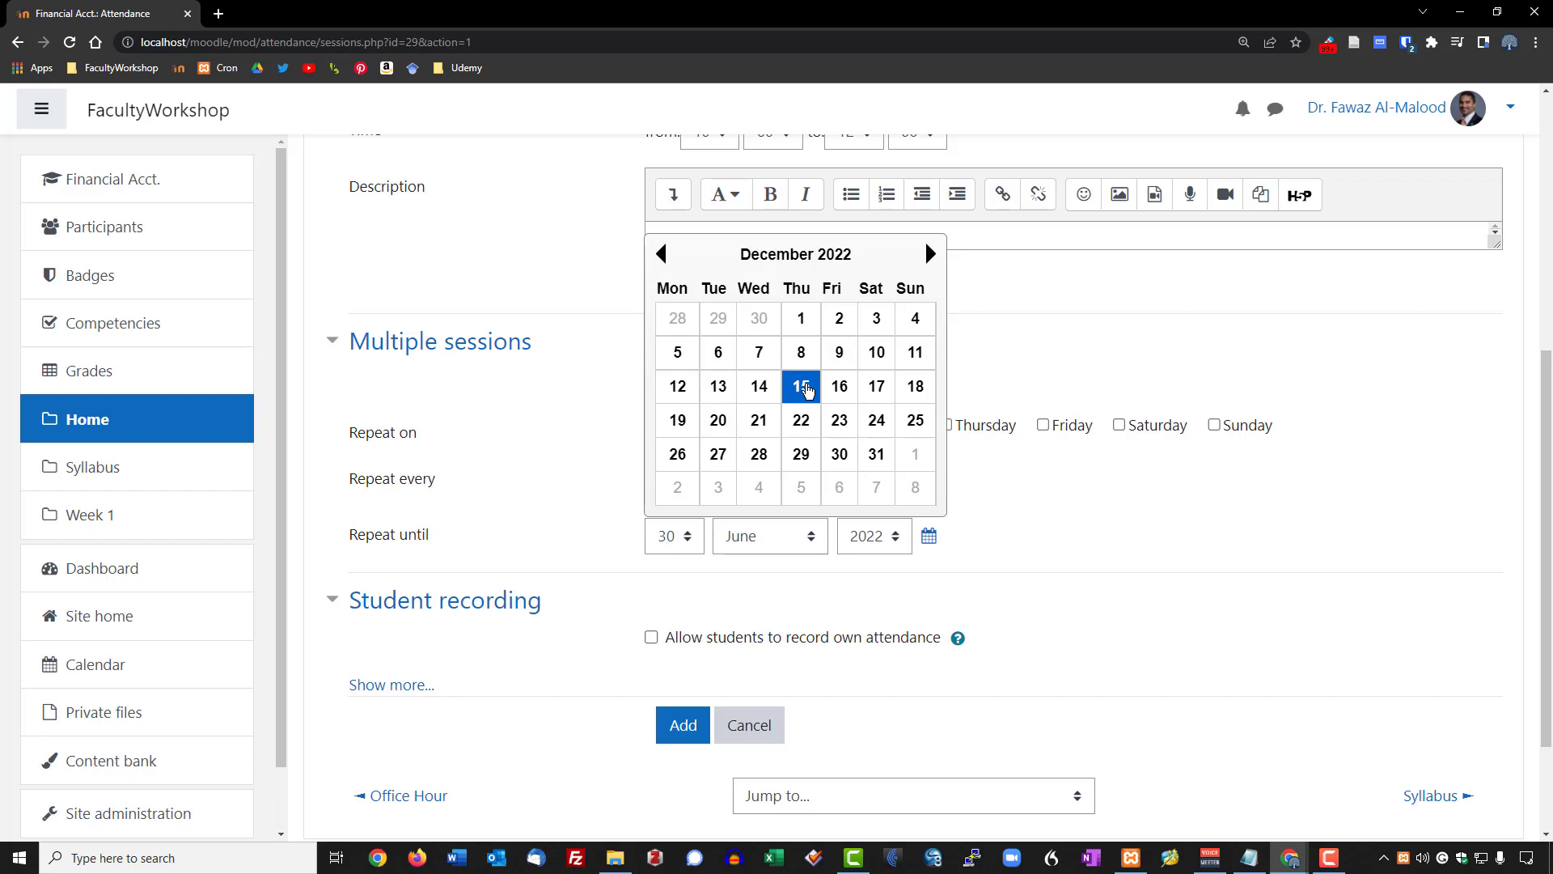
{"action": "left_click", "coordinate": [807, 389]}
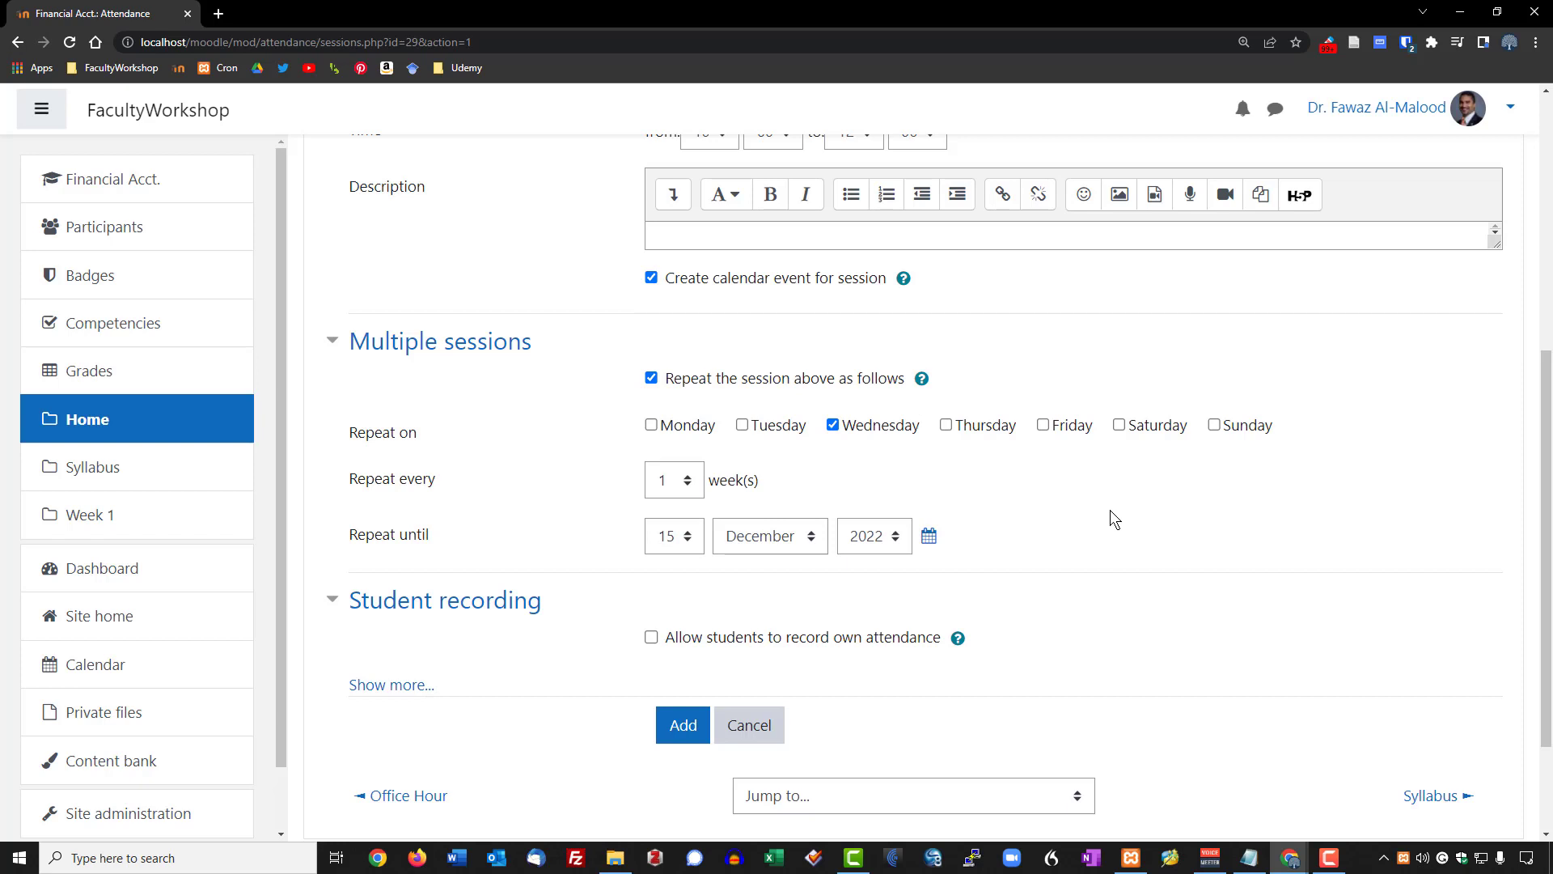
{"action": "scroll", "coordinate": [477, 436], "scroll_direction": "down", "scroll_amount": 1}
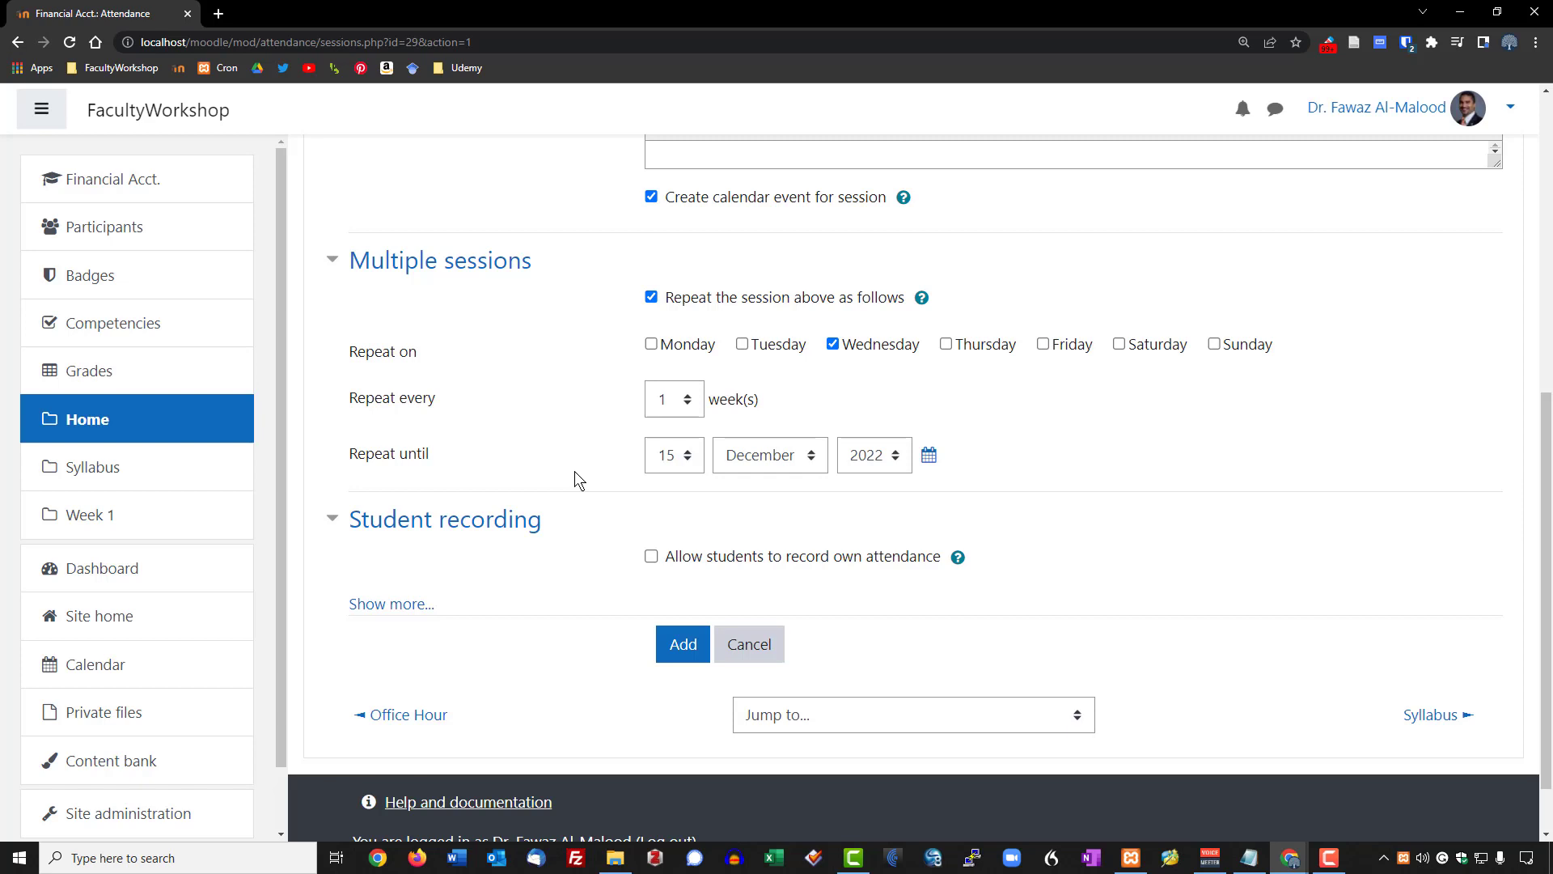
{"action": "scroll", "coordinate": [1019, 618], "scroll_direction": "down", "scroll_amount": 1}
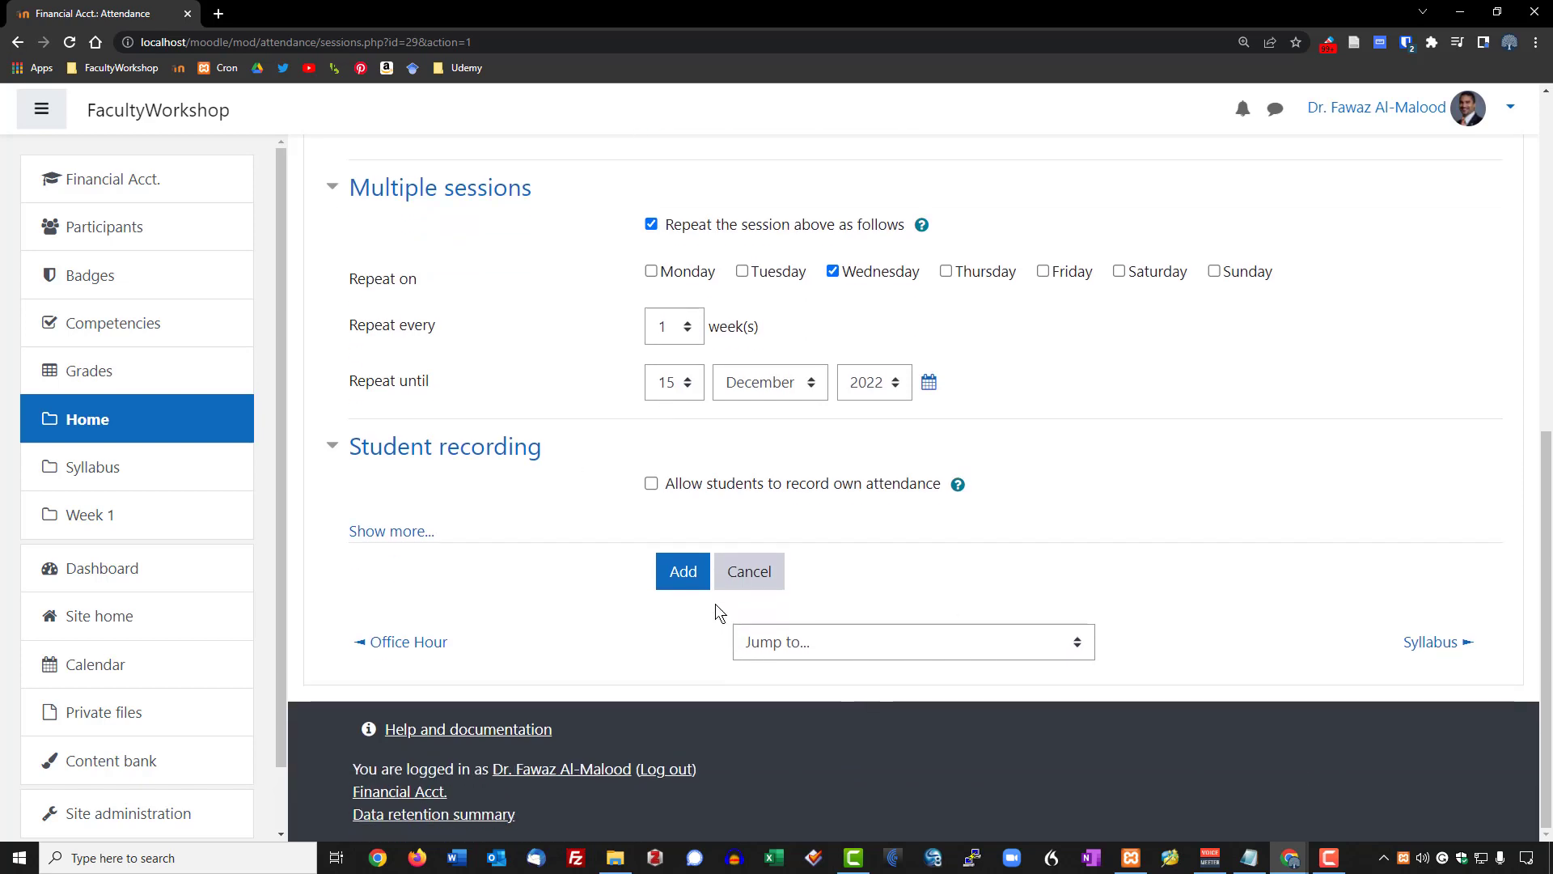
{"action": "left_click", "coordinate": [687, 581]}
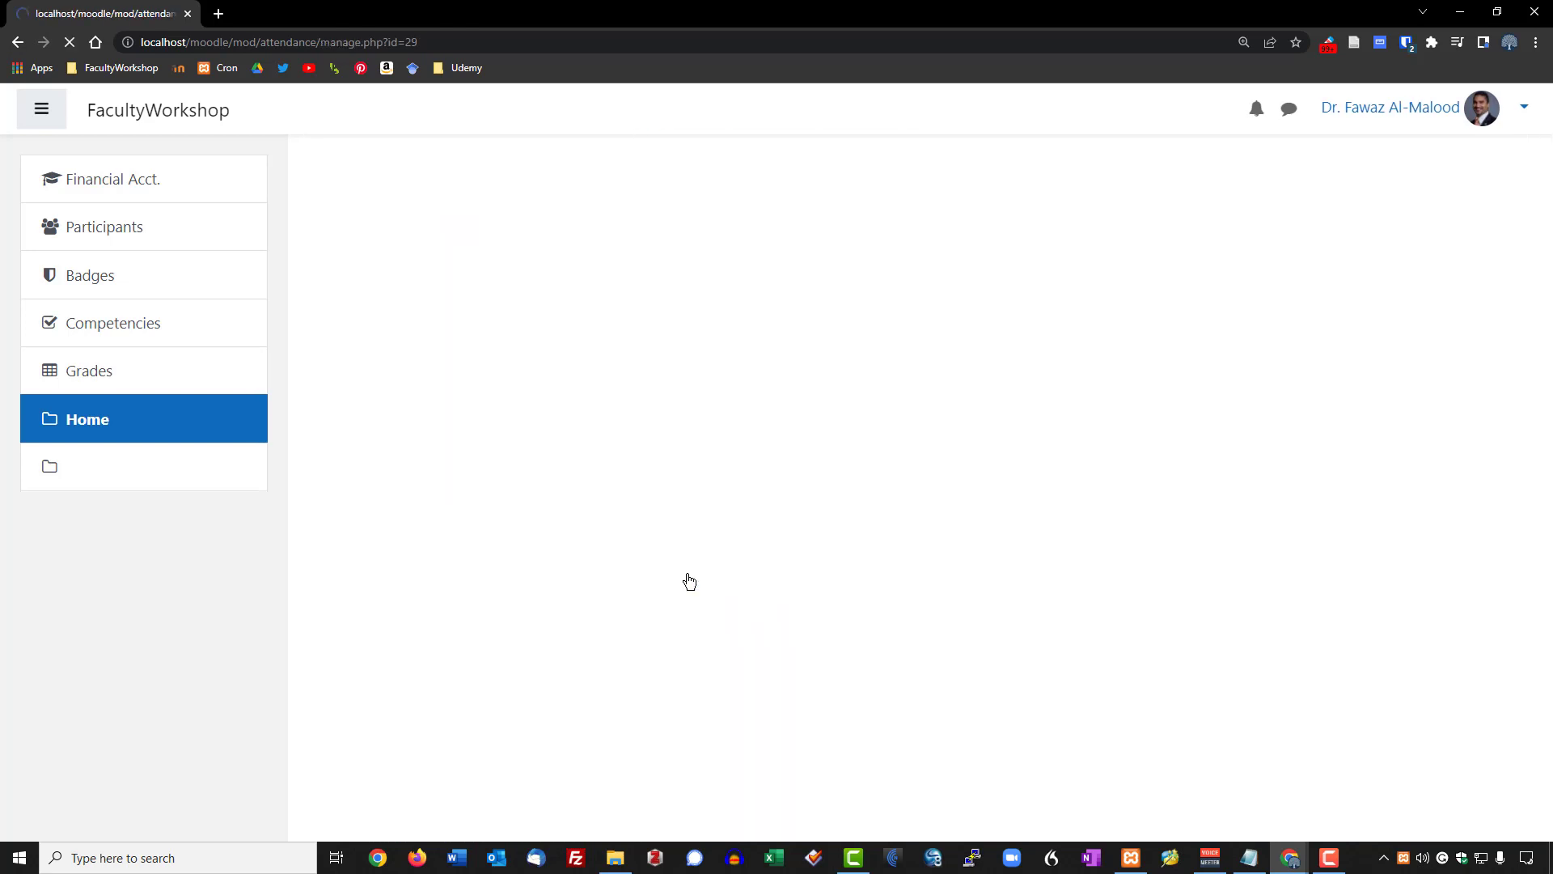
{"action": "scroll", "coordinate": [881, 463], "scroll_direction": "down", "scroll_amount": 4}
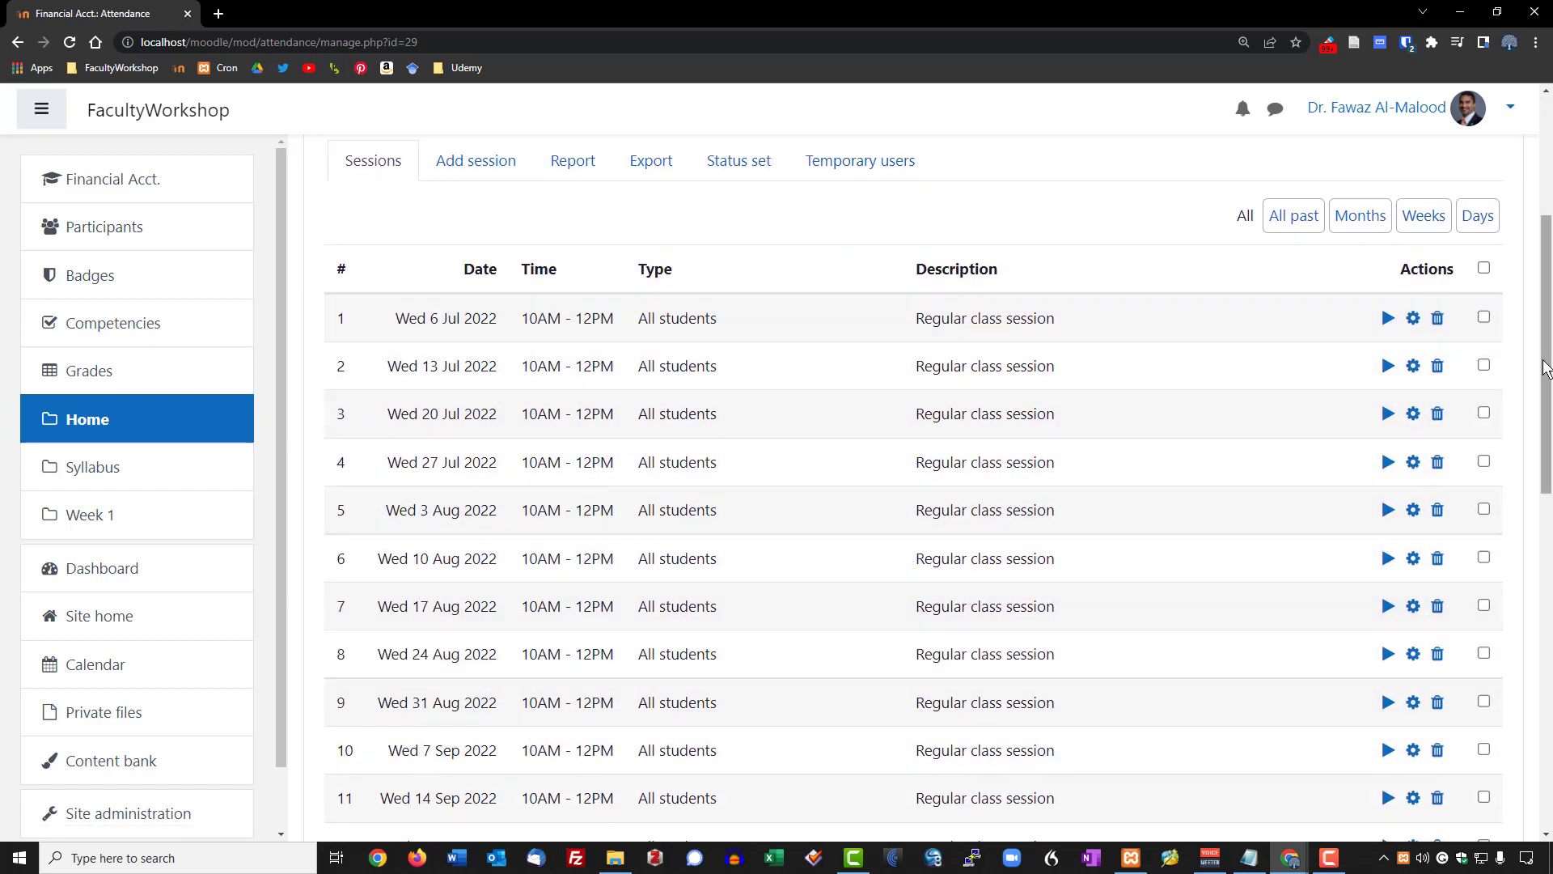
{"action": "scroll", "coordinate": [1548, 431], "scroll_direction": "down", "scroll_amount": 2}
{"action": "scroll", "coordinate": [1548, 431], "scroll_direction": "down", "scroll_amount": 8}
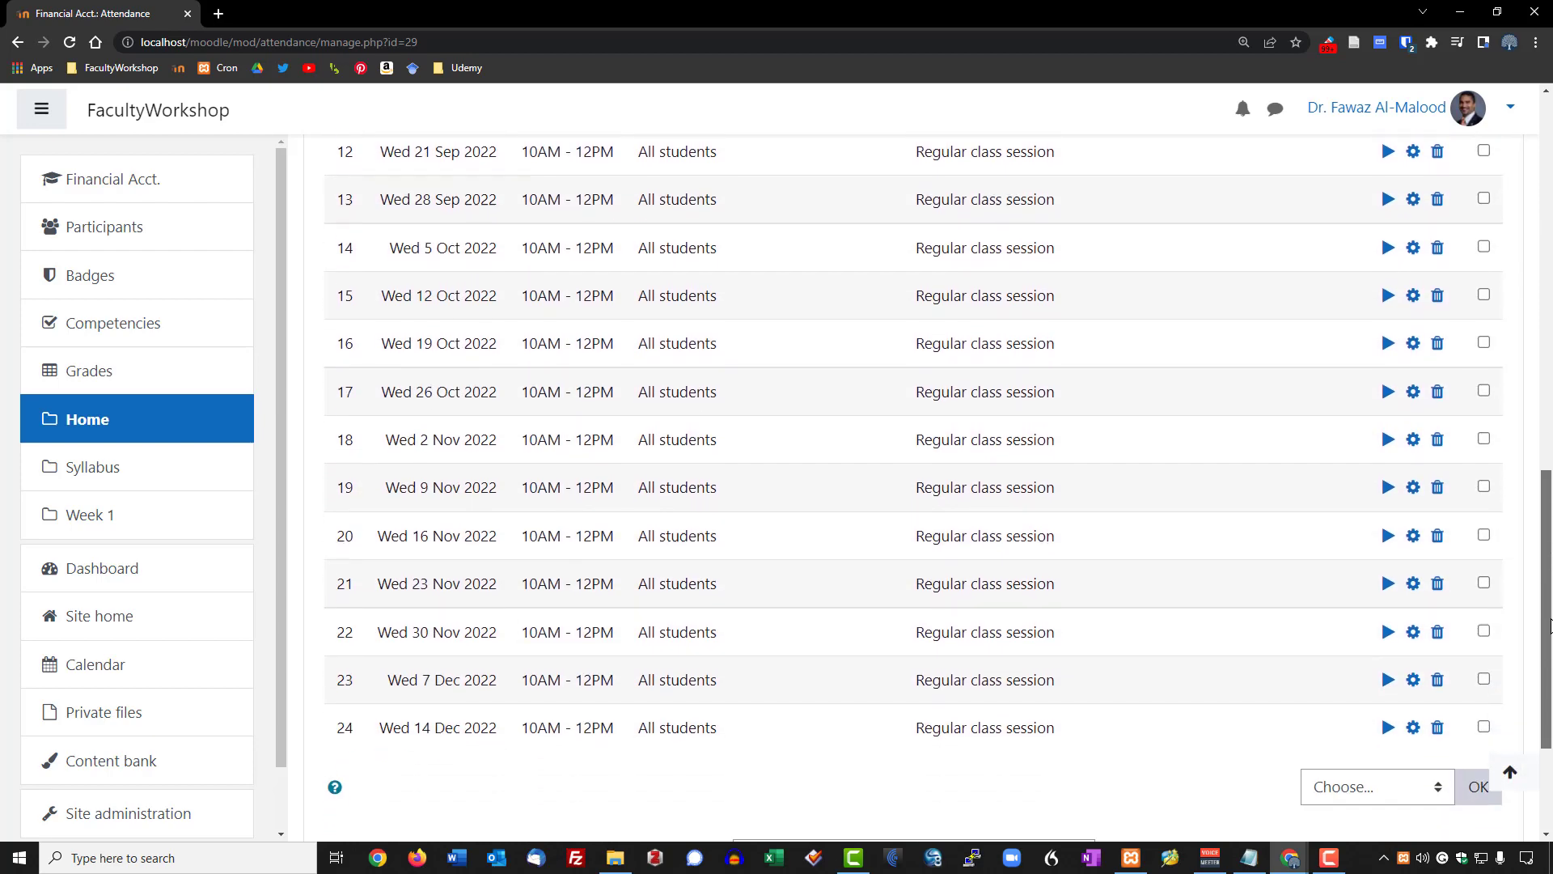
{"action": "scroll", "coordinate": [919, 488], "scroll_direction": "up", "scroll_amount": 10}
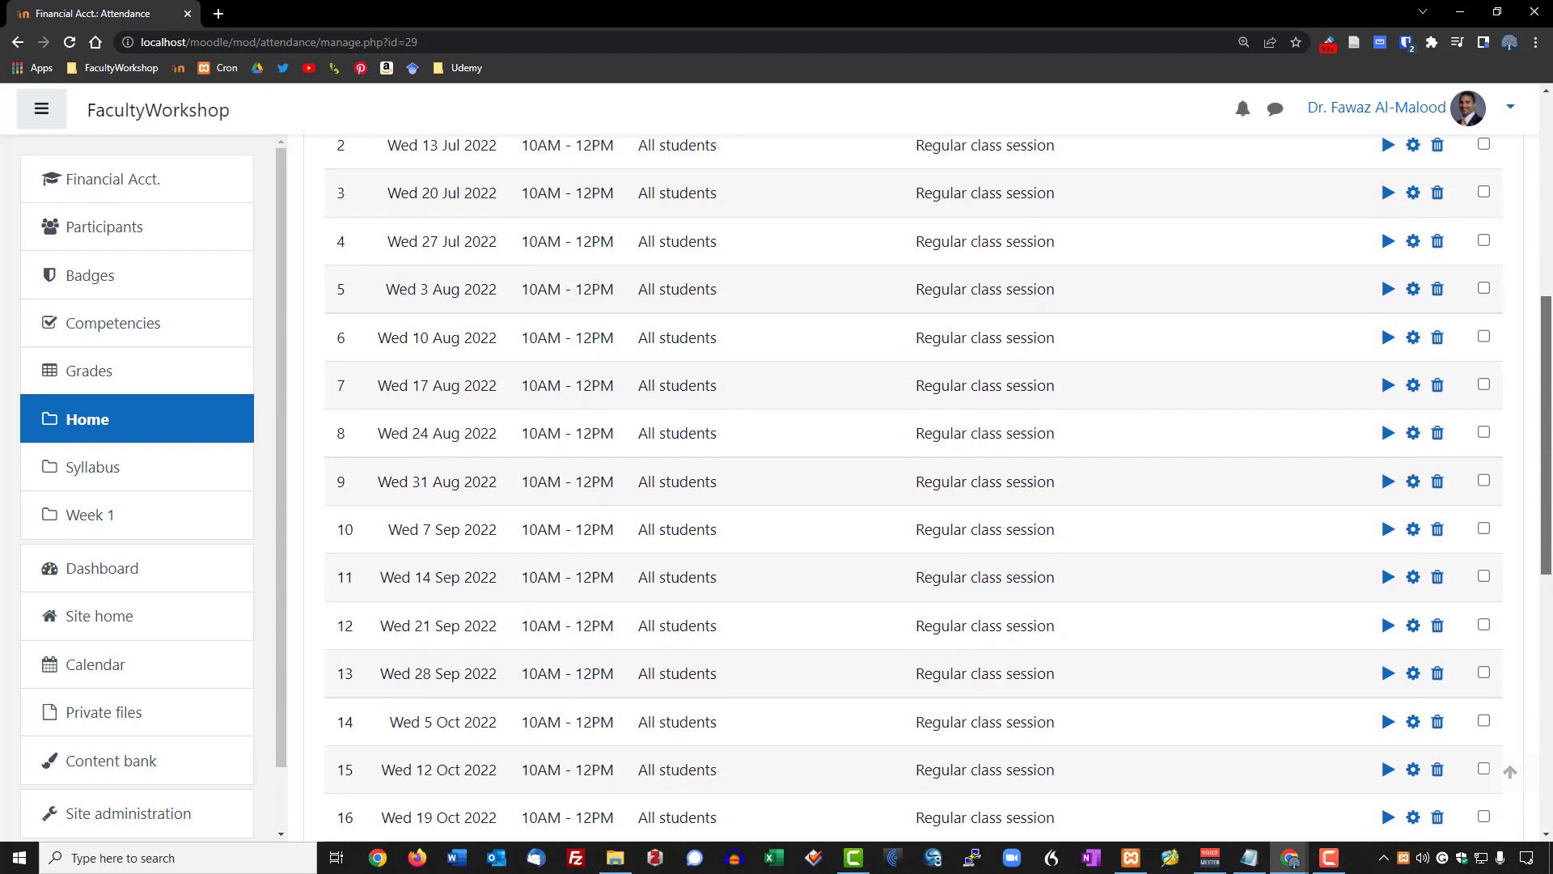
{"action": "scroll", "coordinate": [1381, 453], "scroll_direction": "up", "scroll_amount": 1}
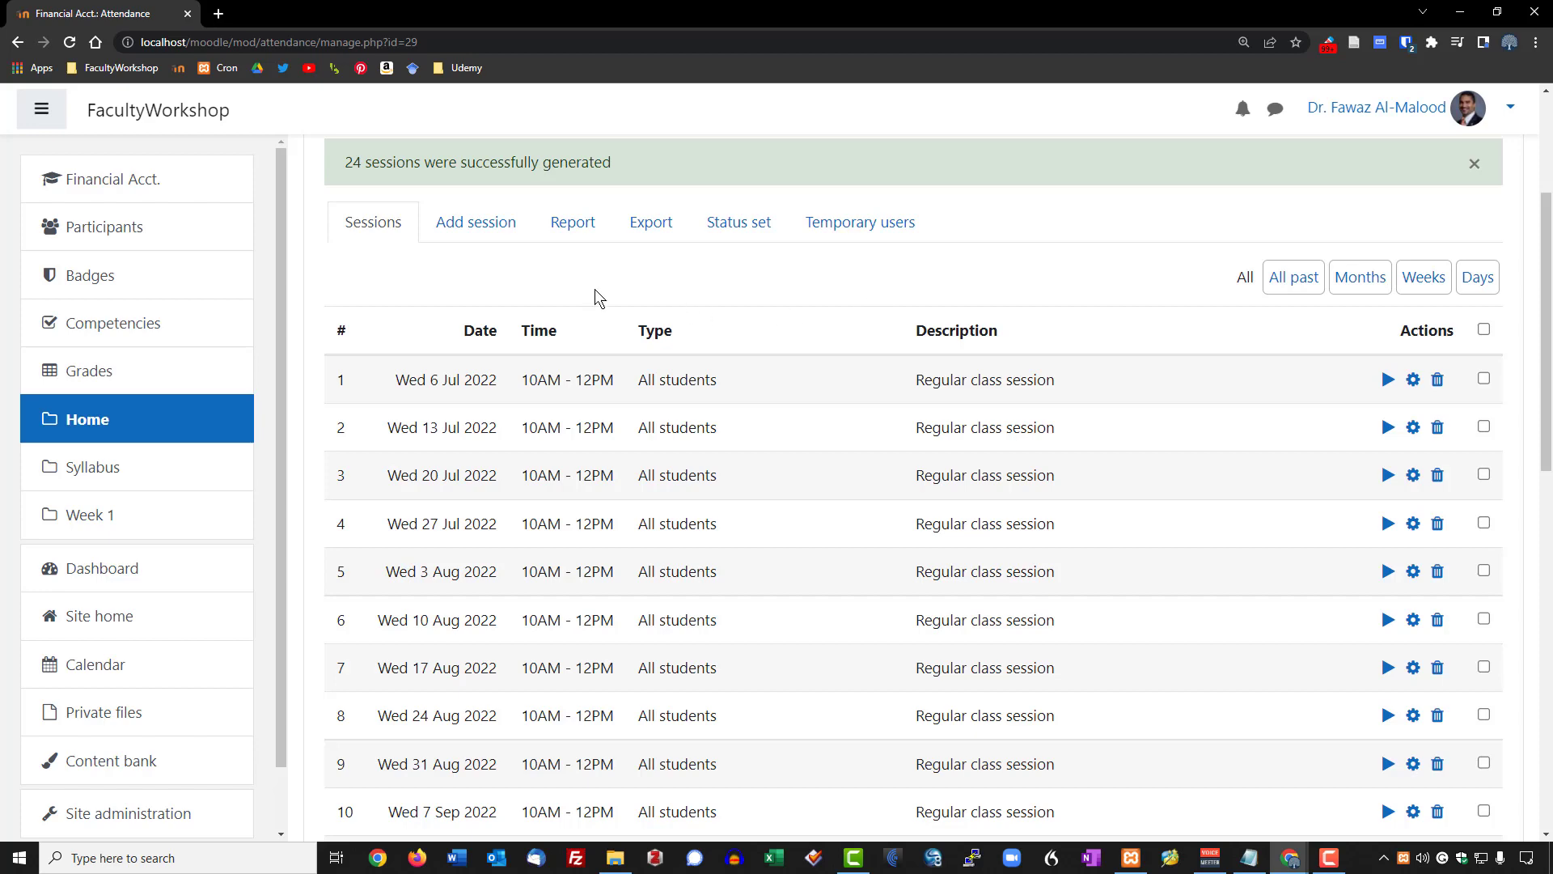
{"action": "scroll", "coordinate": [692, 313], "scroll_direction": "up", "scroll_amount": 3}
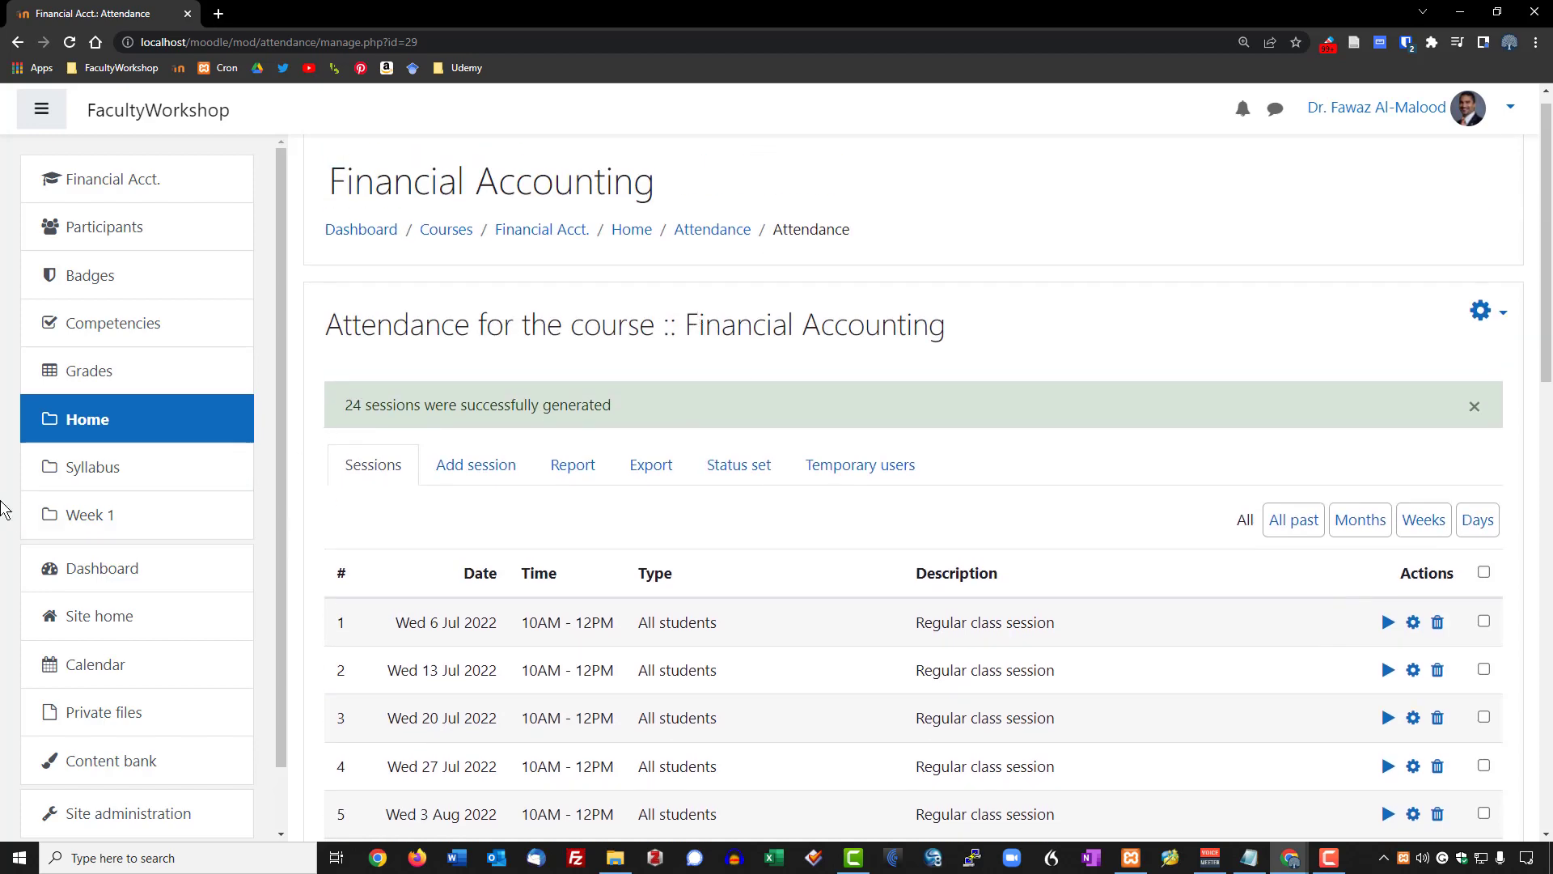
{"action": "left_click", "coordinate": [158, 430]}
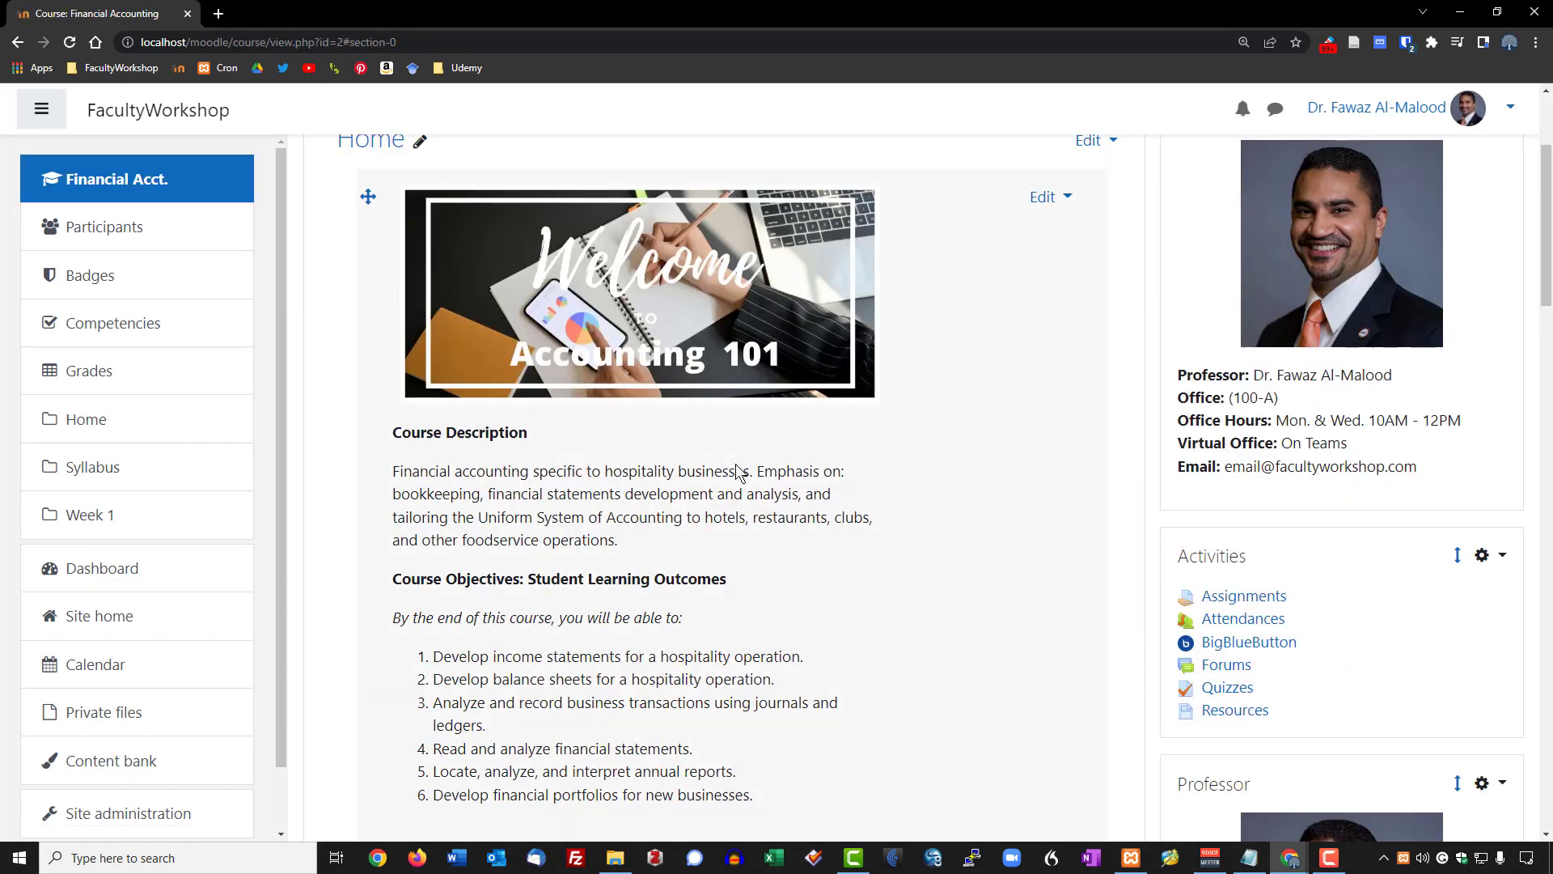
{"action": "scroll", "coordinate": [983, 469], "scroll_direction": "up", "scroll_amount": 3}
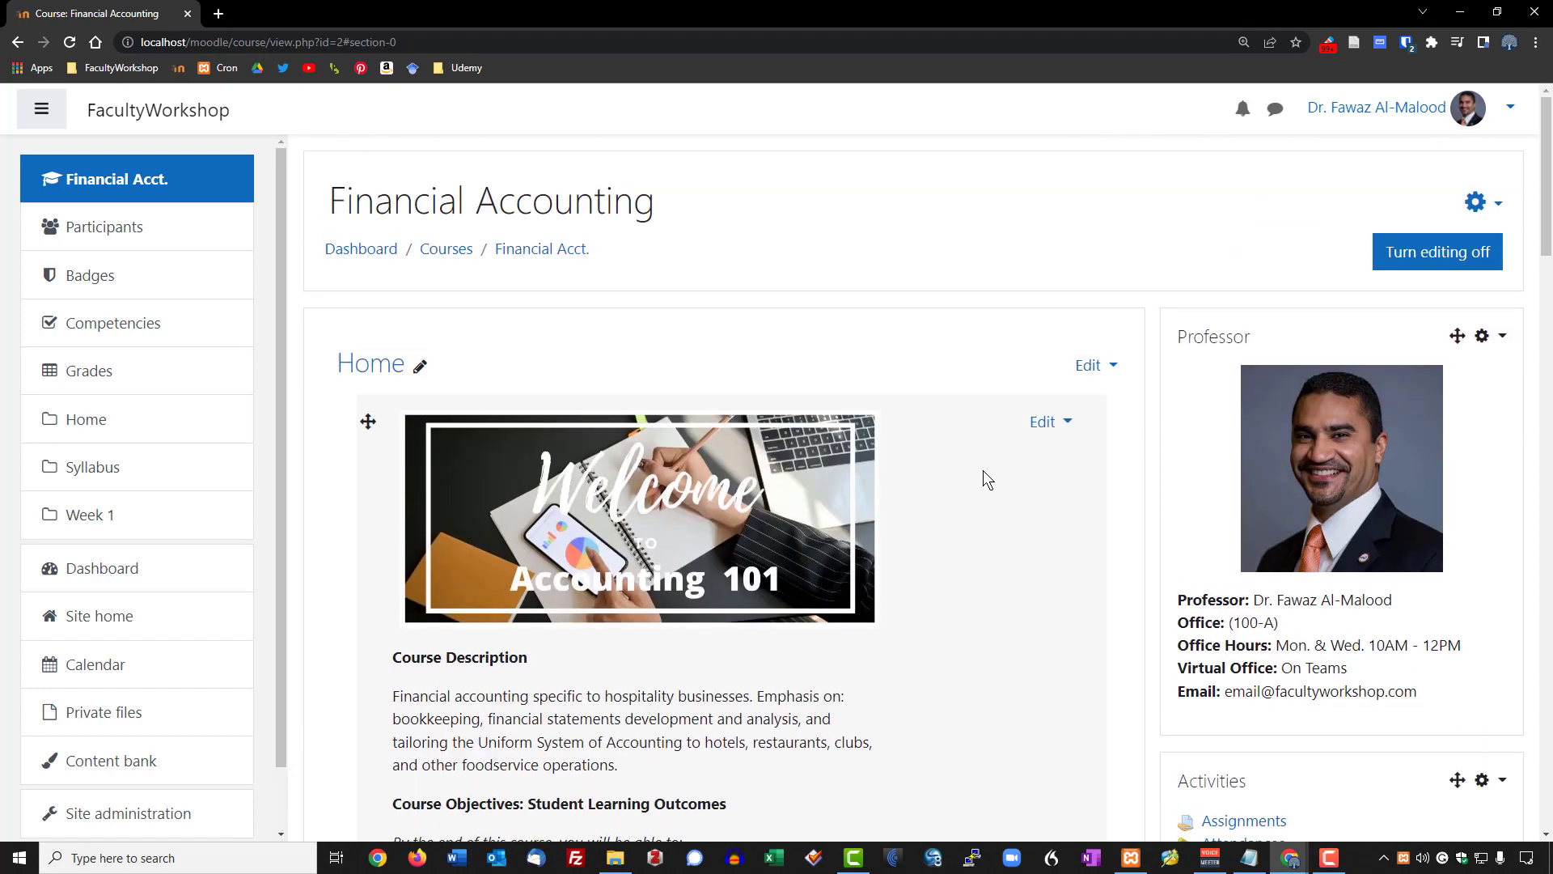
{"action": "scroll", "coordinate": [985, 478], "scroll_direction": "down", "scroll_amount": 12}
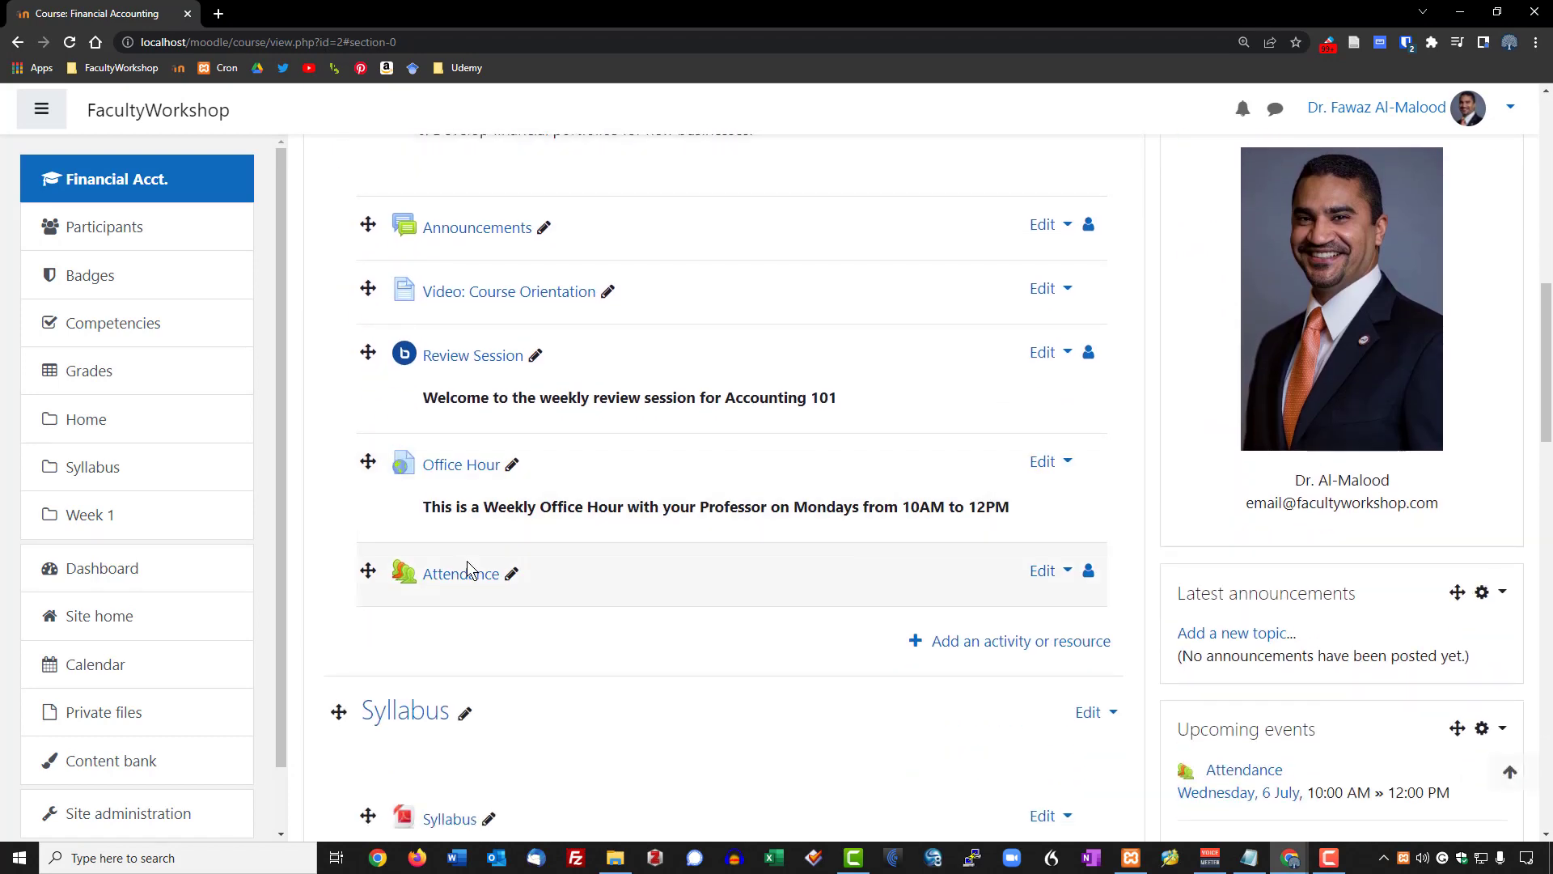
{"action": "left_click", "coordinate": [465, 573]}
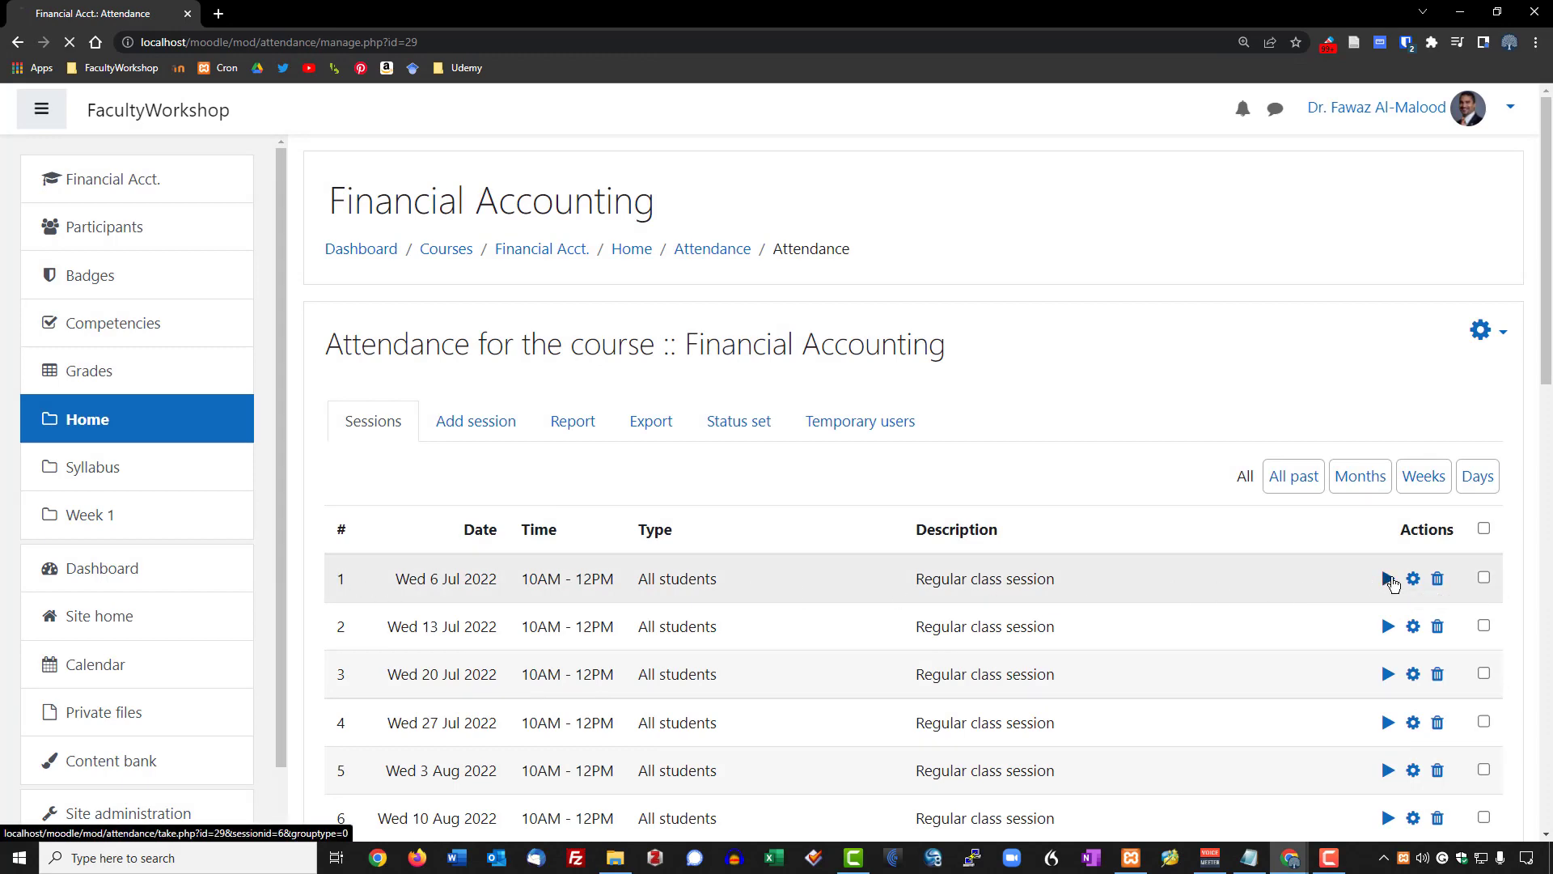
Step: Open the attendance sheet for the Wed 6 Jul 2022 10AM–12PM session
{"action": "left_click", "coordinate": [1388, 579]}
{"action": "scroll", "coordinate": [798, 449], "scroll_direction": "down", "scroll_amount": 1}
{"action": "scroll", "coordinate": [794, 439], "scroll_direction": "down", "scroll_amount": 3}
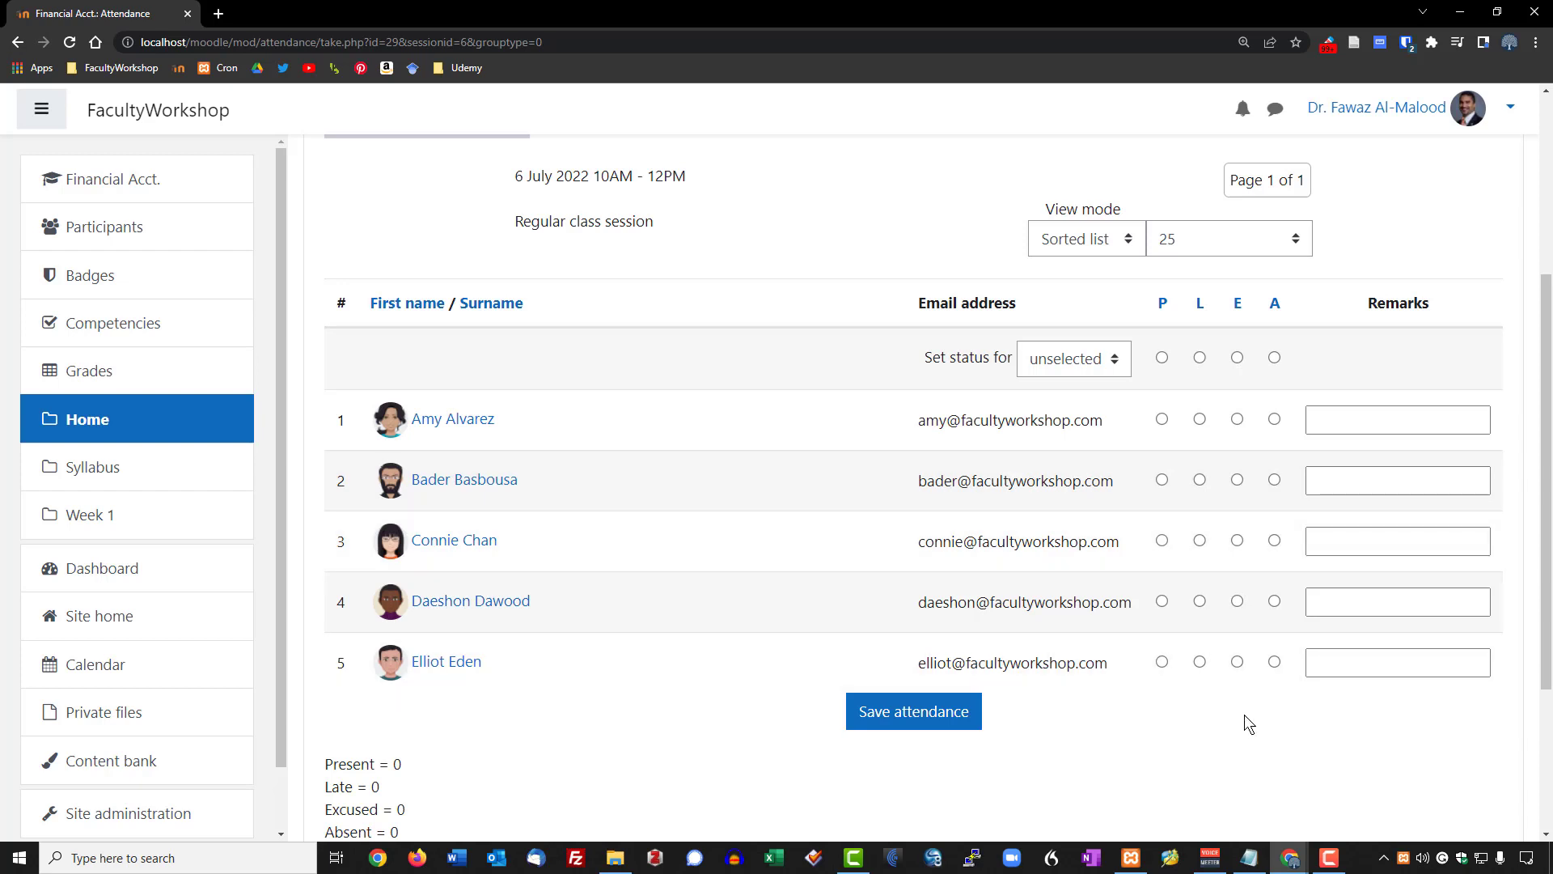
{"action": "scroll", "coordinate": [1243, 722], "scroll_direction": "up", "scroll_amount": 2}
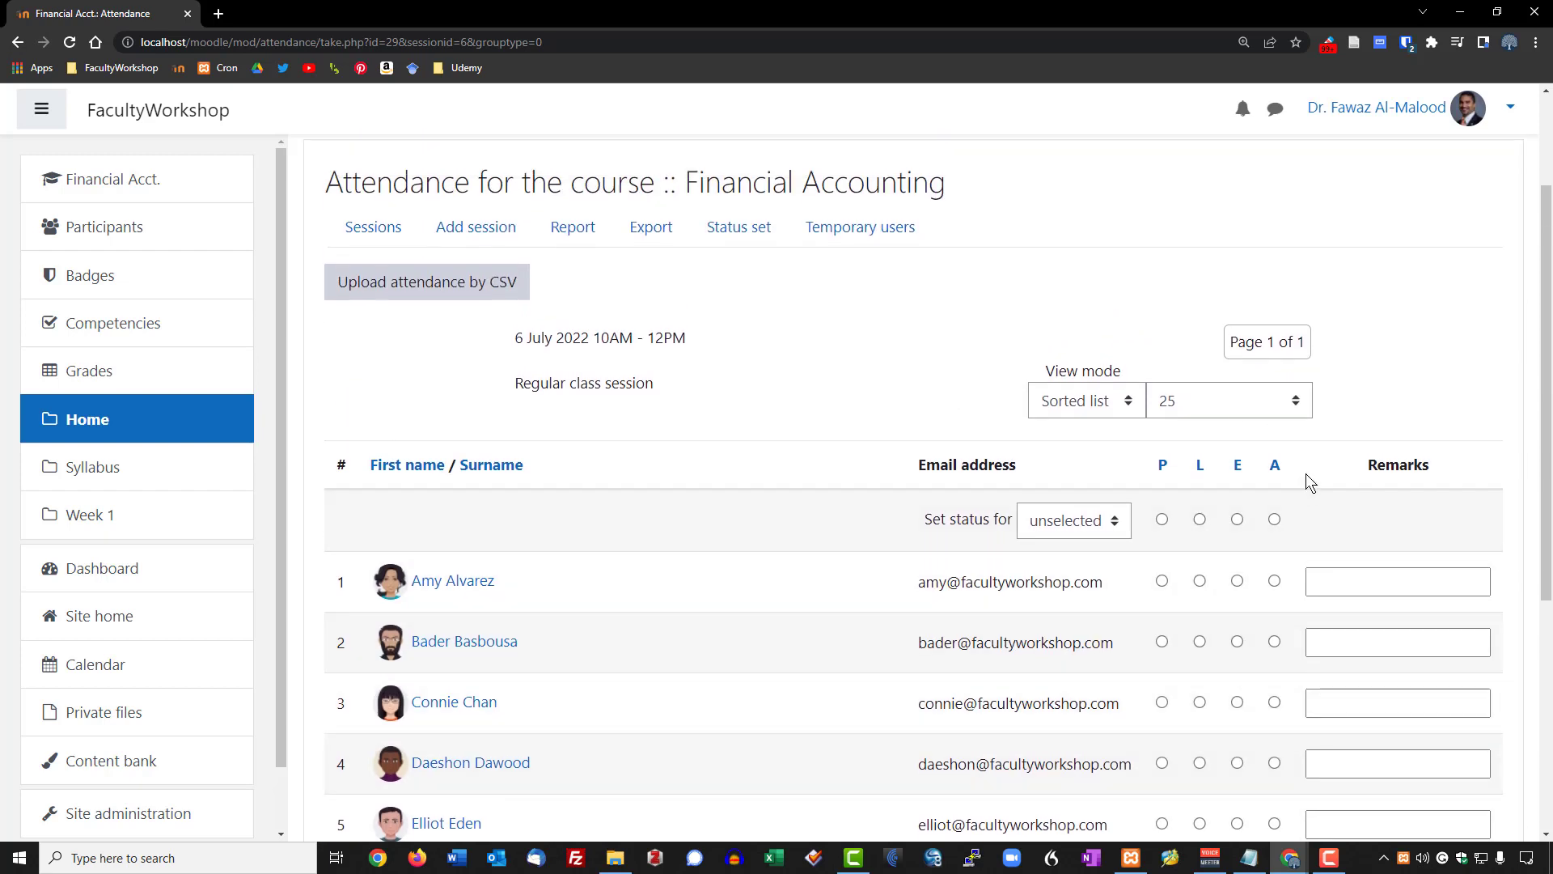
Step: Review the P, L, E and A status columns, then go to the status settings
{"action": "left_click_drag", "start_coordinate": [1304, 474], "coordinate": [1182, 474]}
{"action": "left_click", "coordinate": [1163, 483]}
{"action": "scroll", "coordinate": [898, 388], "scroll_direction": "down", "scroll_amount": 2}
{"action": "scroll", "coordinate": [897, 388], "scroll_direction": "up", "scroll_amount": 2}
{"action": "left_click", "coordinate": [744, 237]}
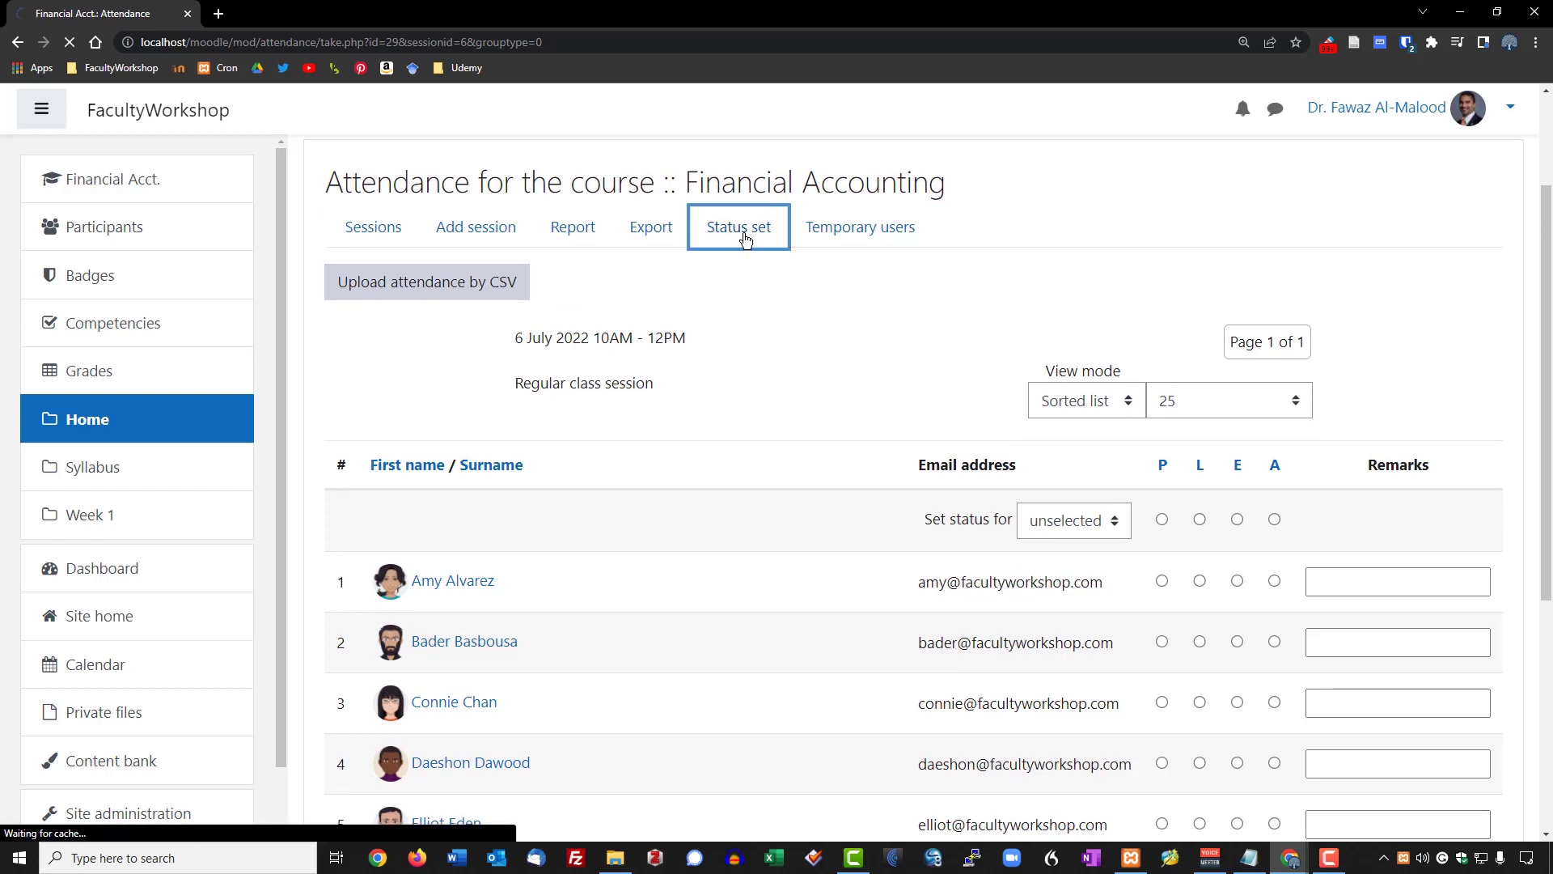
Step: Review the status points (Present 2, Late 1, Excused 1, Absent 0) and return to the sheet
{"action": "scroll", "coordinate": [1143, 364], "scroll_direction": "down", "scroll_amount": 2}
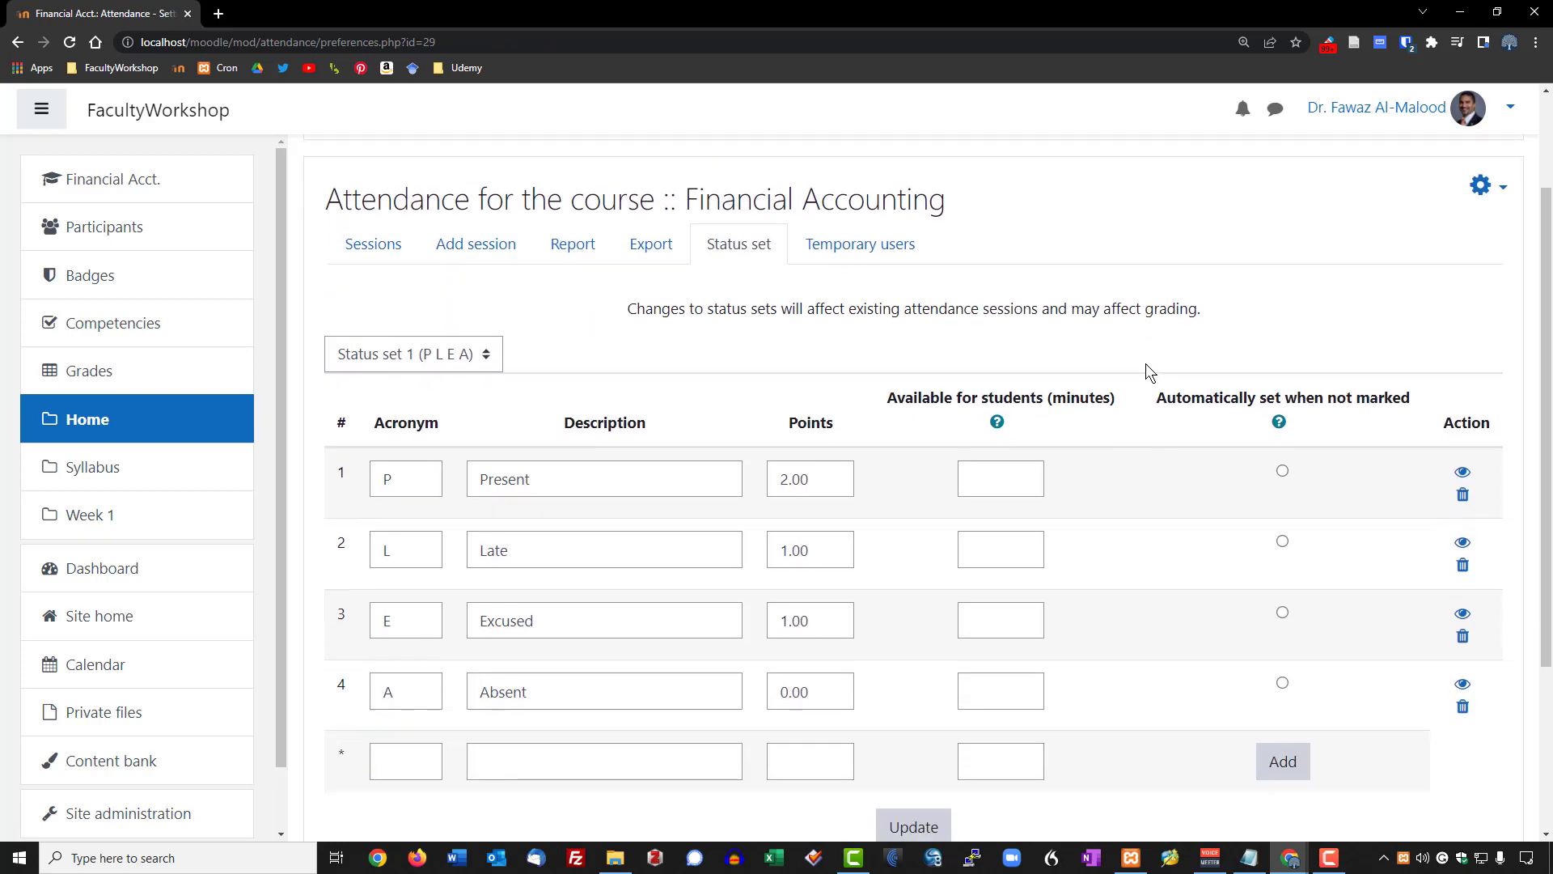
{"action": "scroll", "coordinate": [1179, 336], "scroll_direction": "down", "scroll_amount": 1}
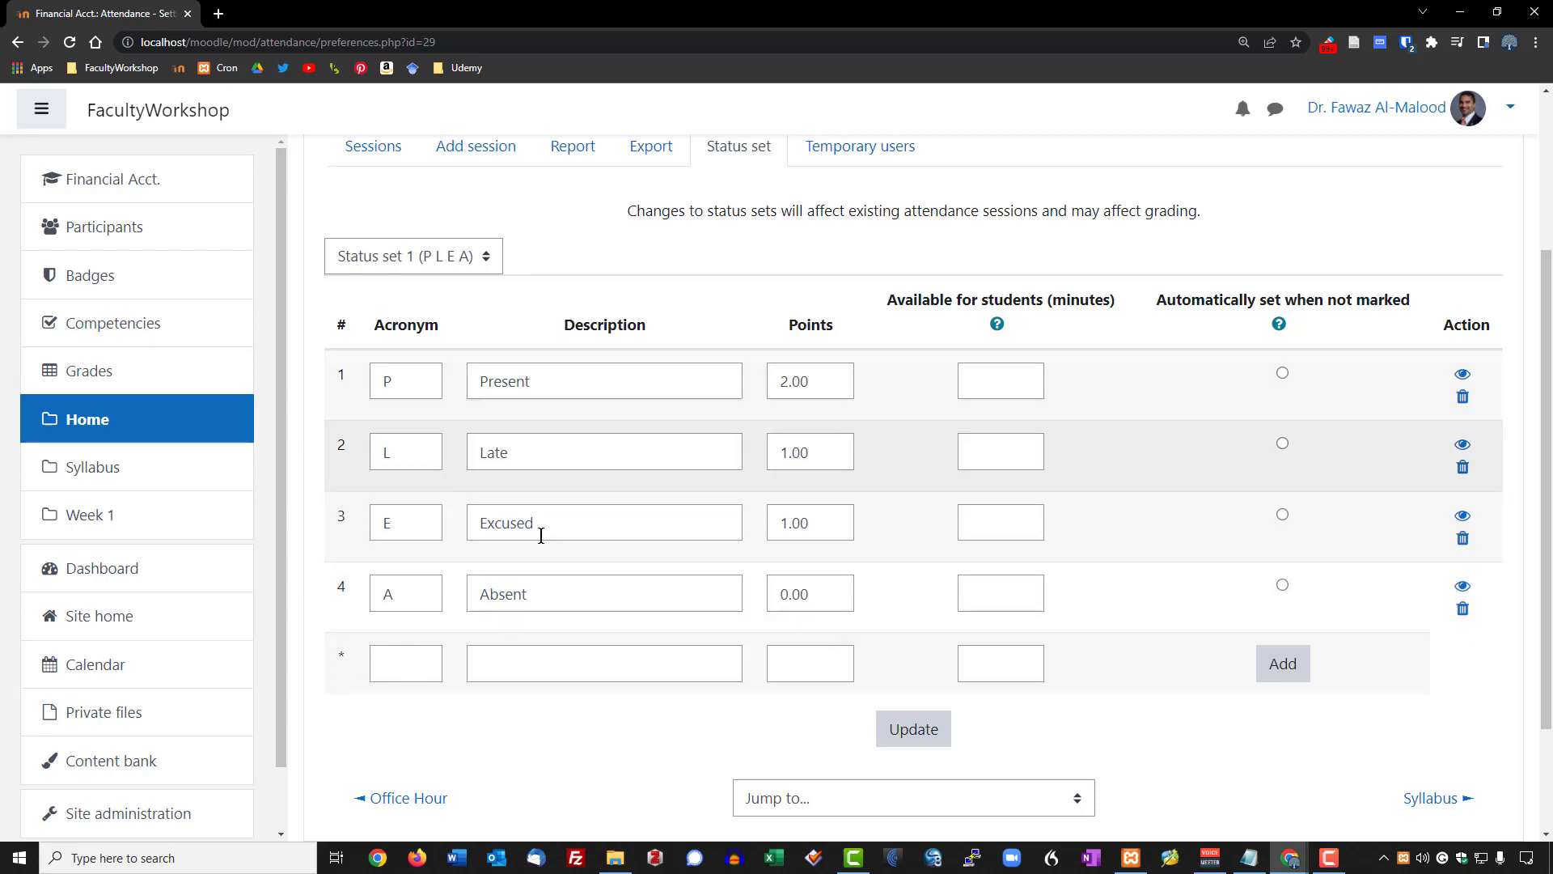
{"action": "scroll", "coordinate": [727, 600], "scroll_direction": "up", "scroll_amount": 1}
{"action": "scroll", "coordinate": [727, 600], "scroll_direction": "up", "scroll_amount": 3}
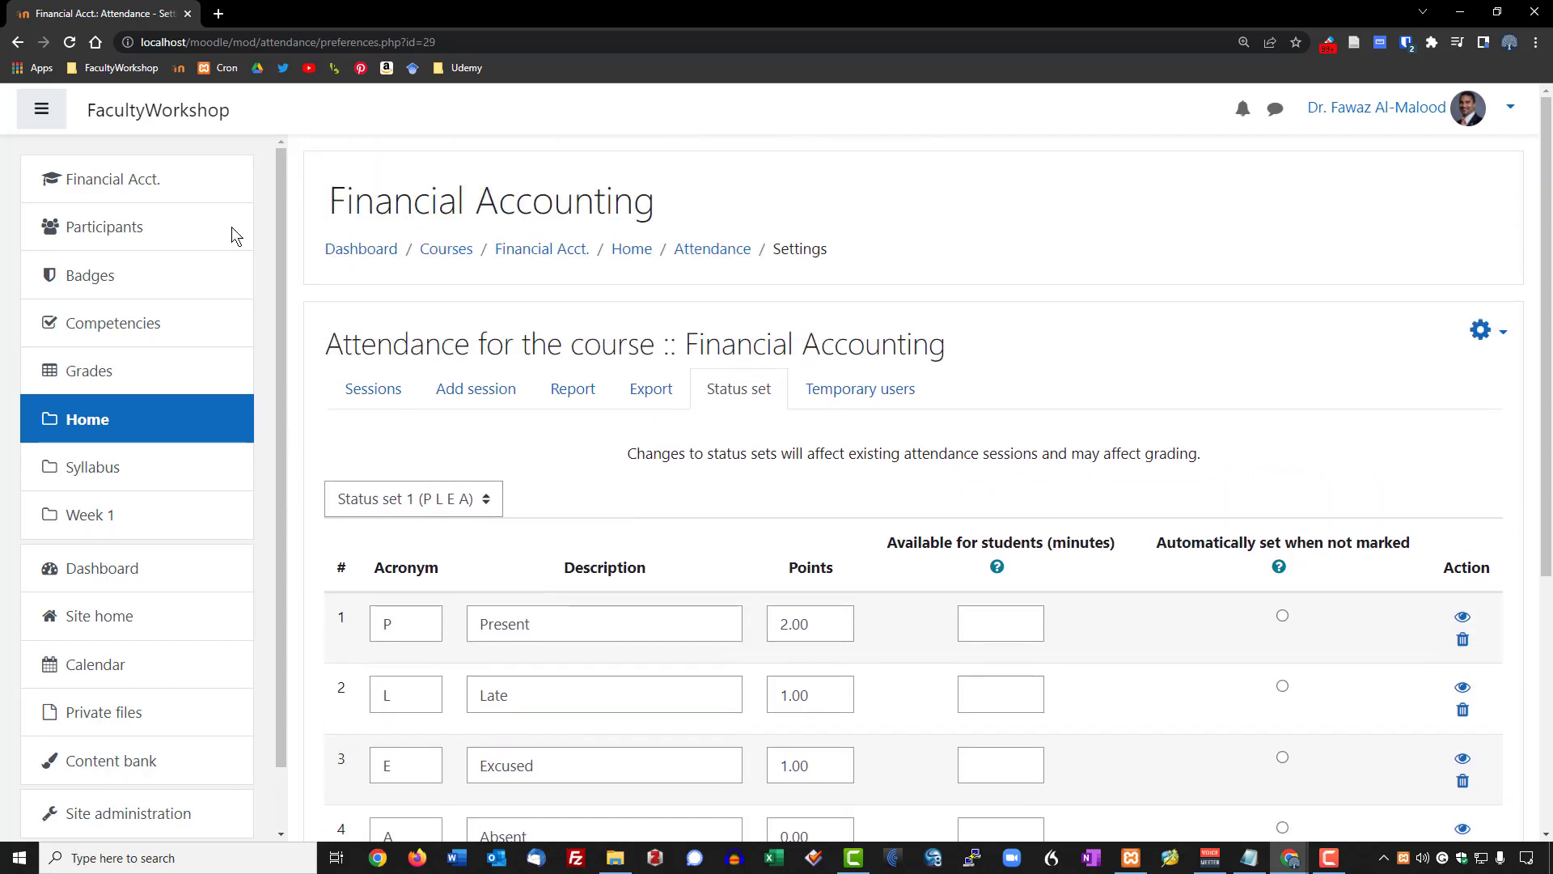
{"action": "left_click", "coordinate": [16, 42]}
Step: Mark all students Present using the bulk 'Set status for' option
{"action": "scroll", "coordinate": [1063, 417], "scroll_direction": "down", "scroll_amount": 3}
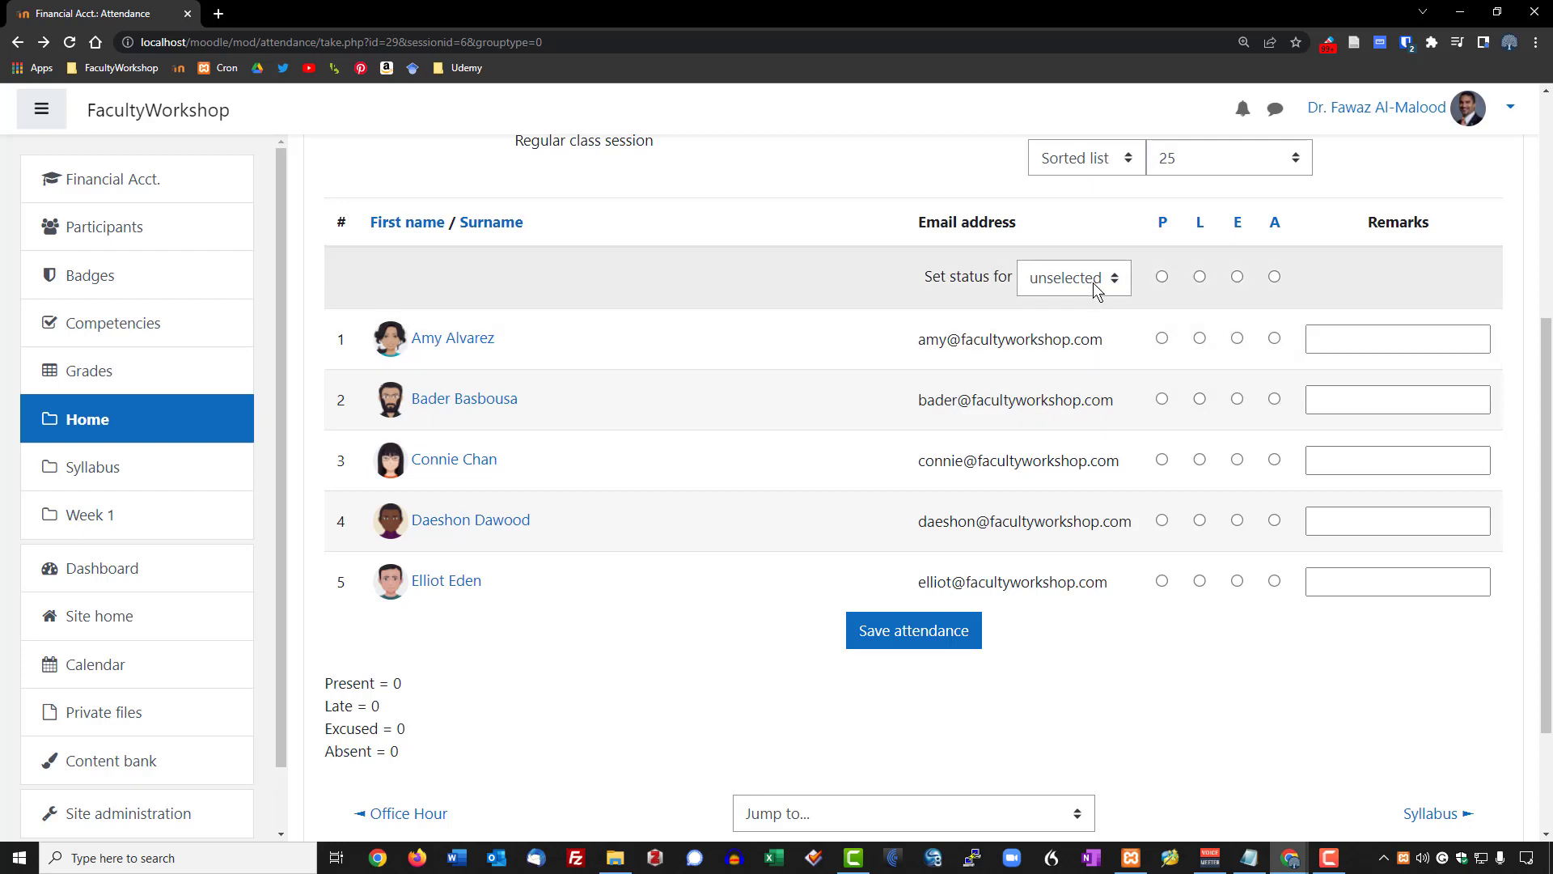
{"action": "left_click", "coordinate": [1120, 279]}
{"action": "left_click", "coordinate": [1122, 267]}
{"action": "left_click", "coordinate": [1129, 277]}
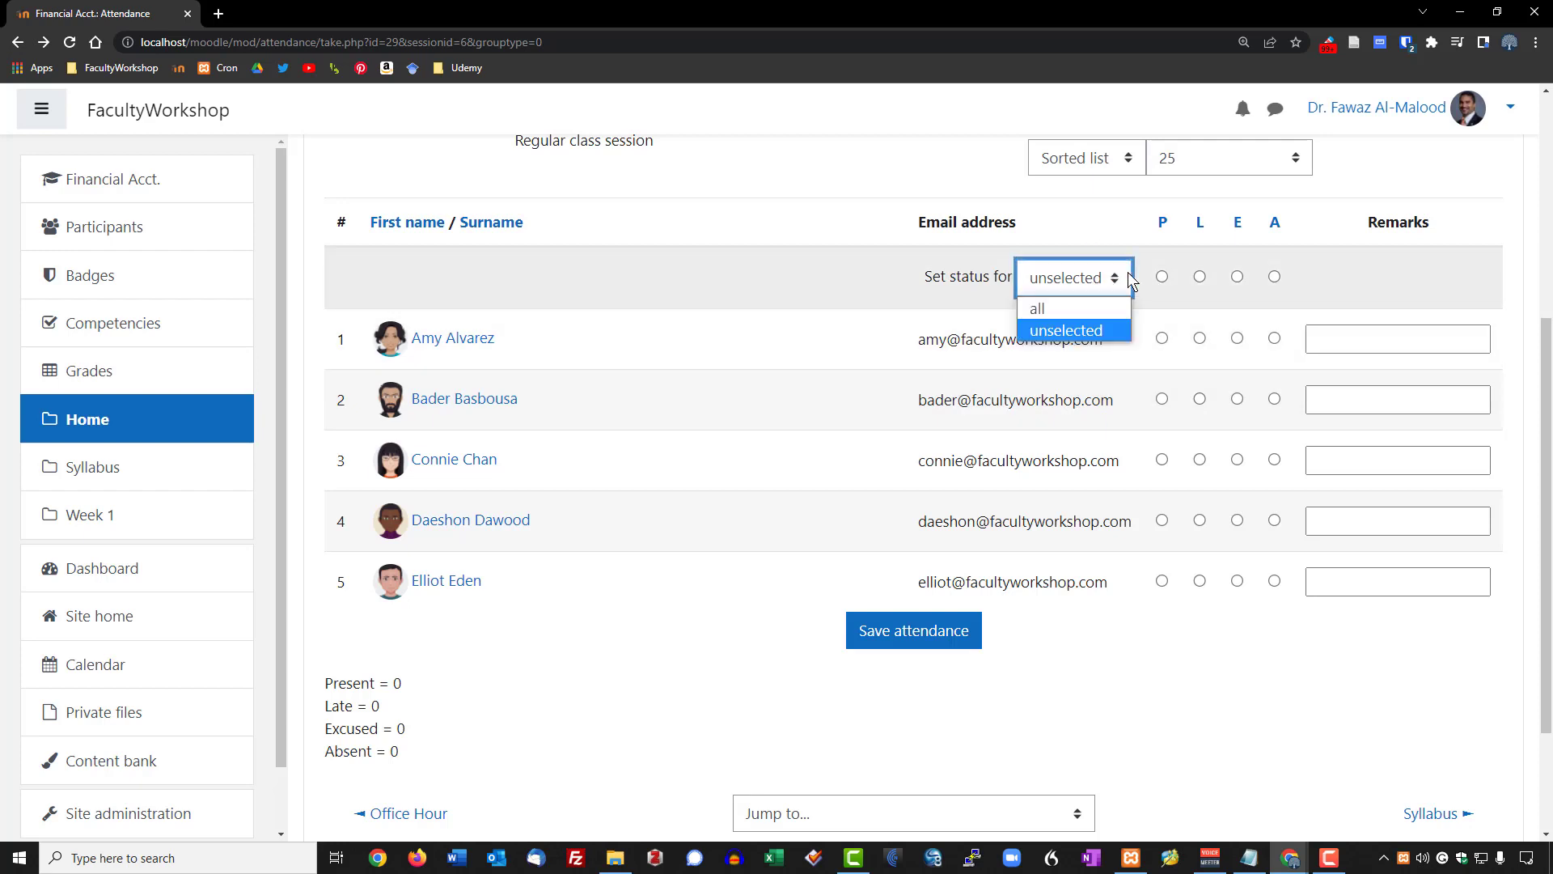
{"action": "left_click", "coordinate": [1066, 305]}
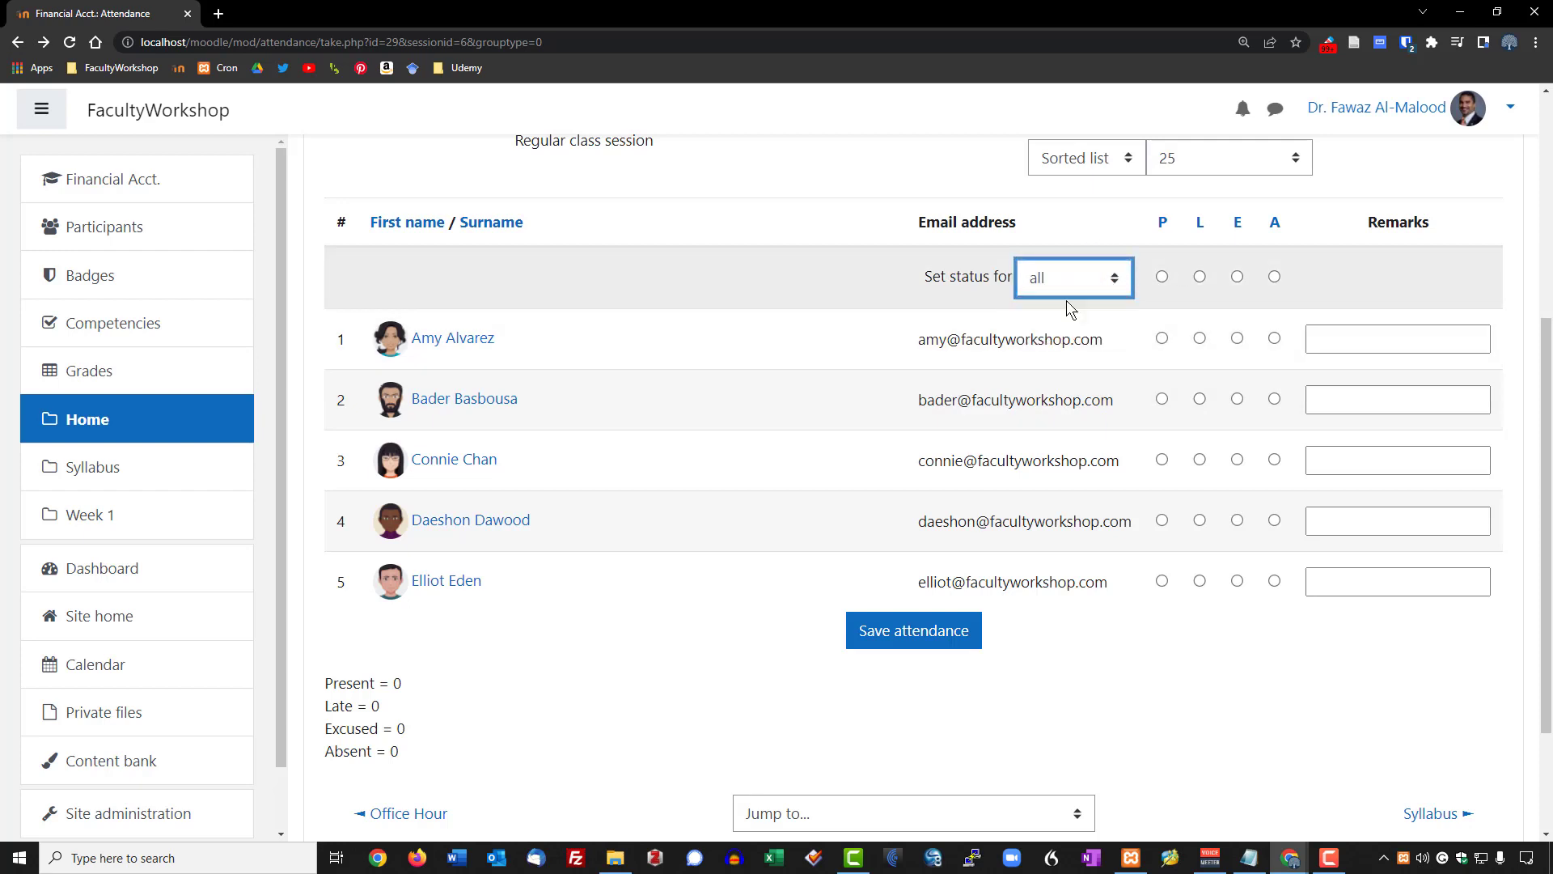
{"action": "left_click", "coordinate": [1162, 277]}
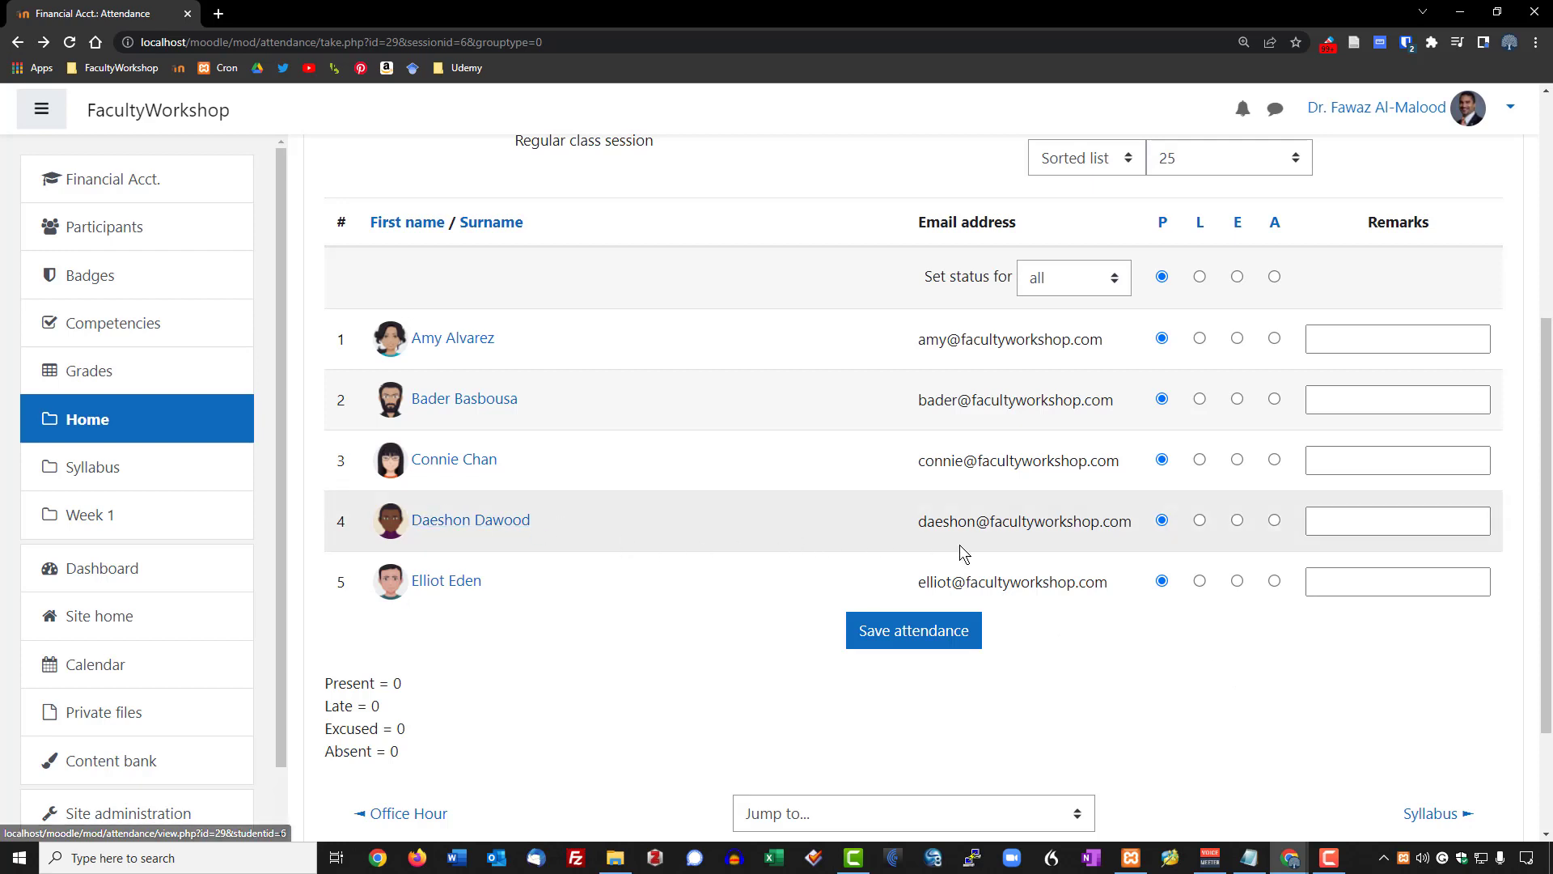
Step: Mark the second student Absent, the fourth Excused with remark 'Doctor's appt.', and save
{"action": "left_click", "coordinate": [1238, 520]}
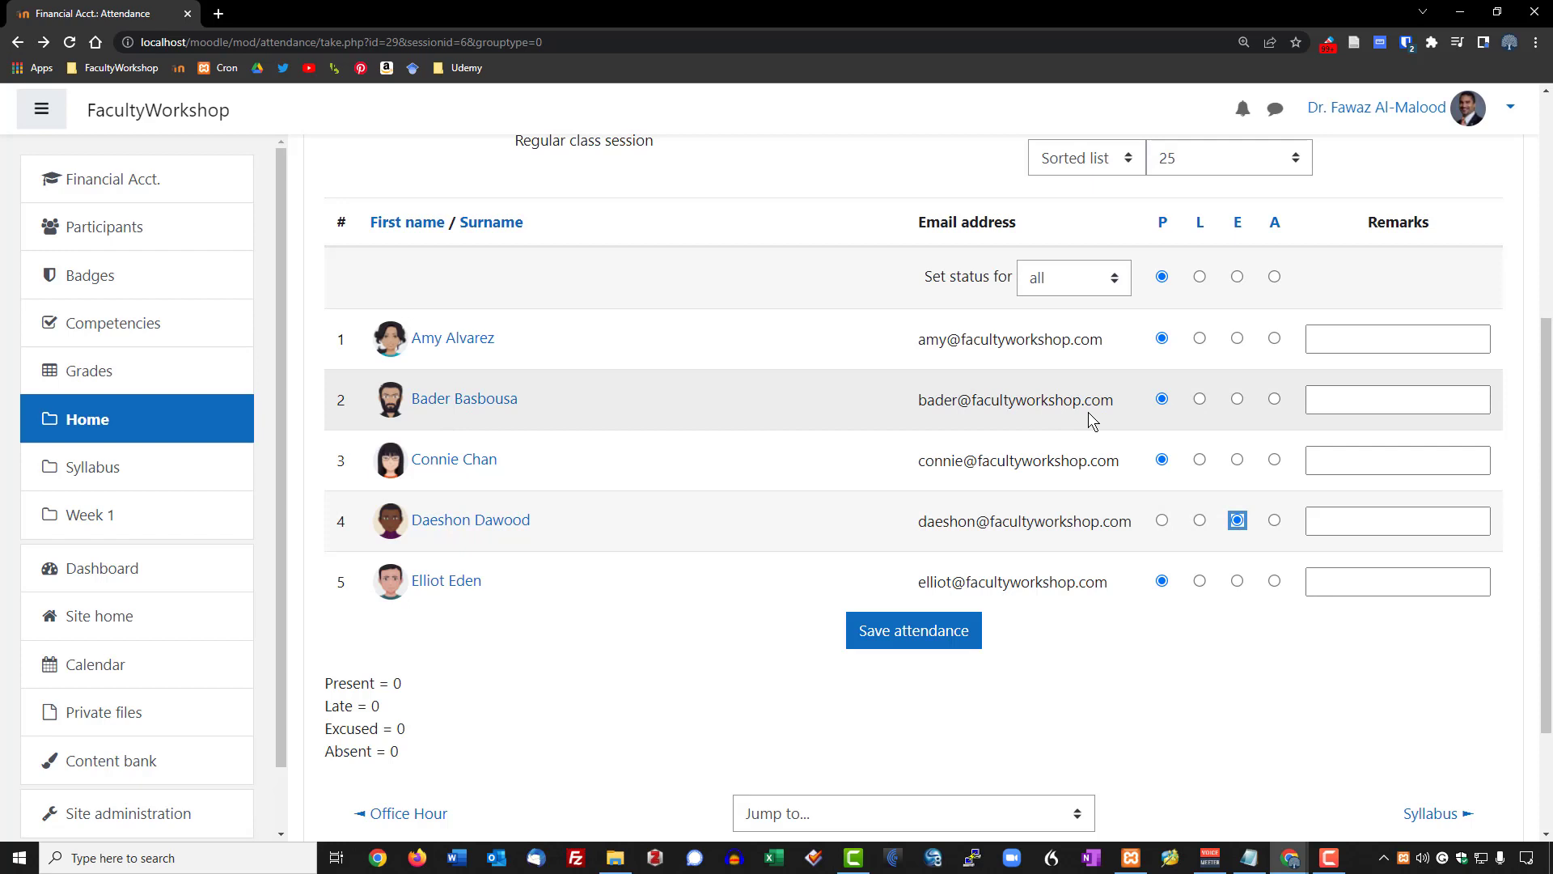
{"action": "left_click", "coordinate": [1275, 401]}
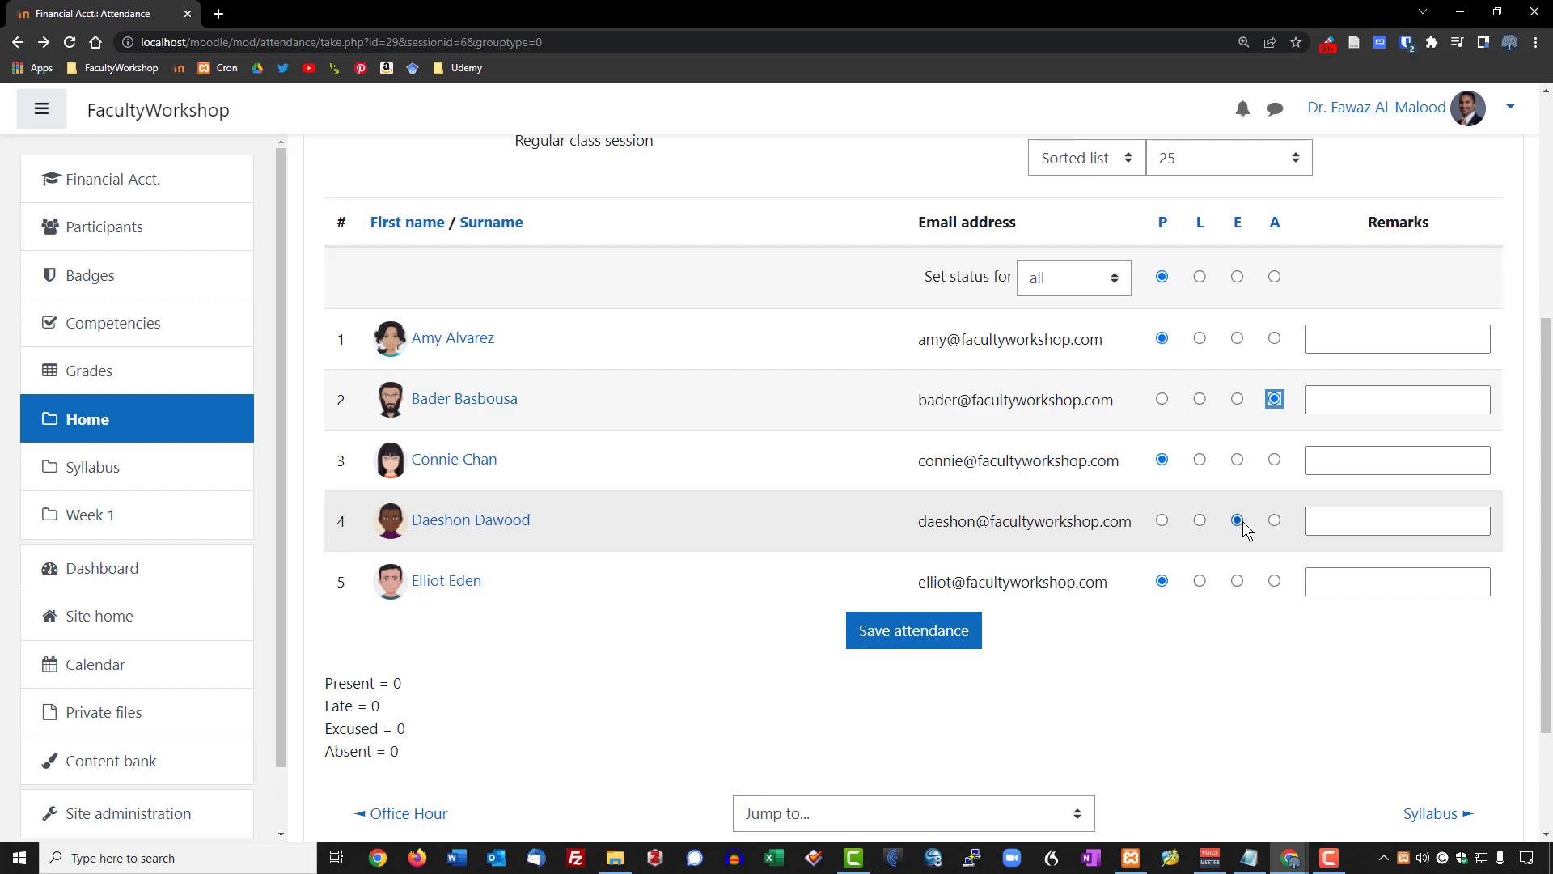
{"action": "left_click", "coordinate": [1364, 530]}
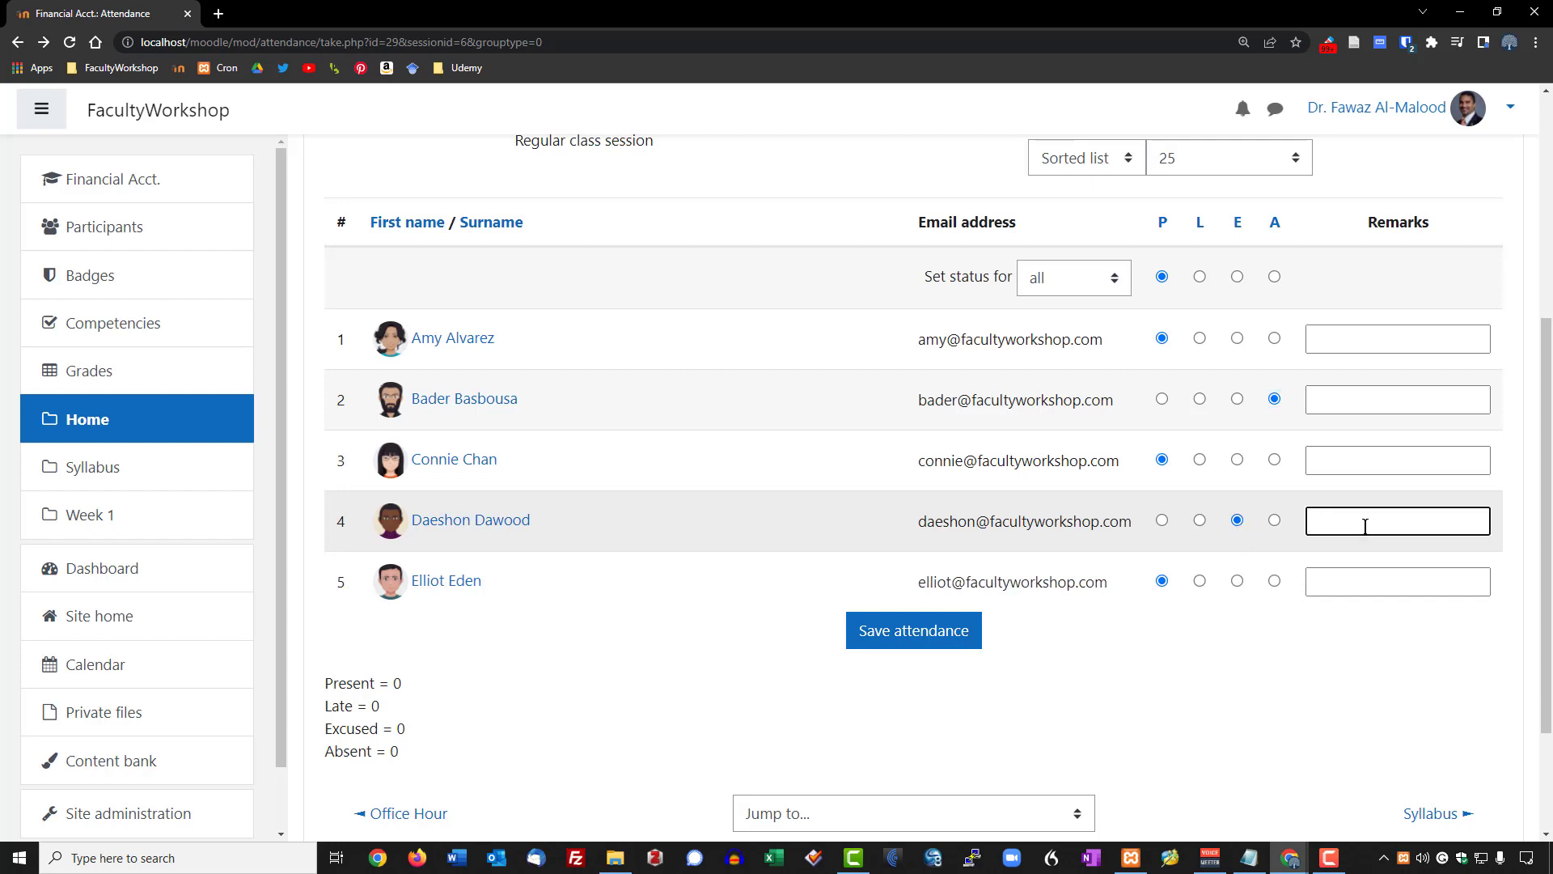
{"action": "type", "text": "Doctor's appt."}
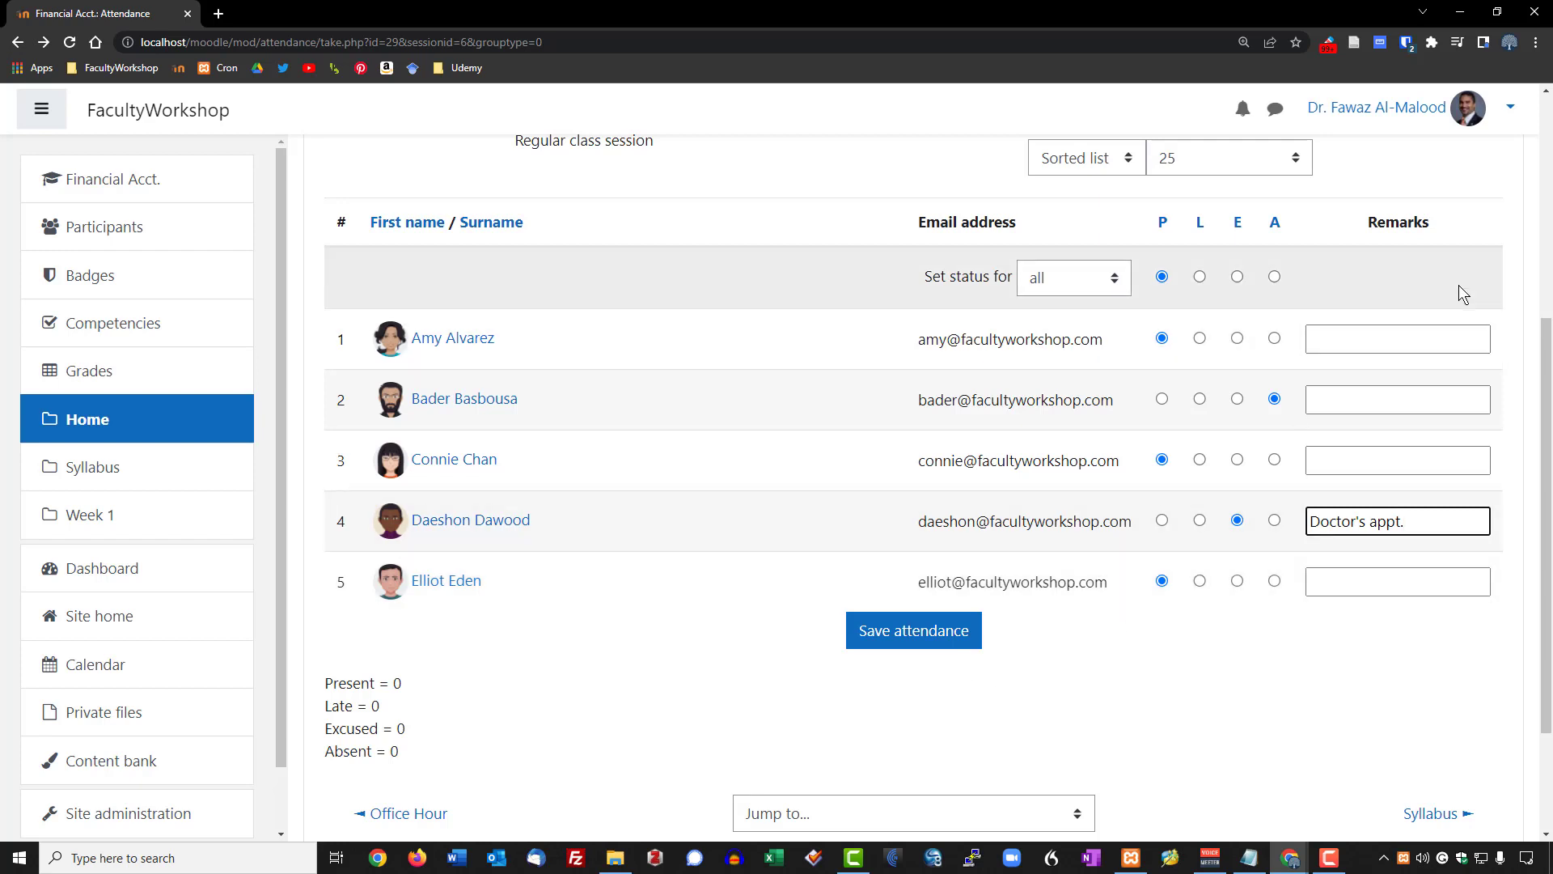
{"action": "left_click", "coordinate": [910, 638]}
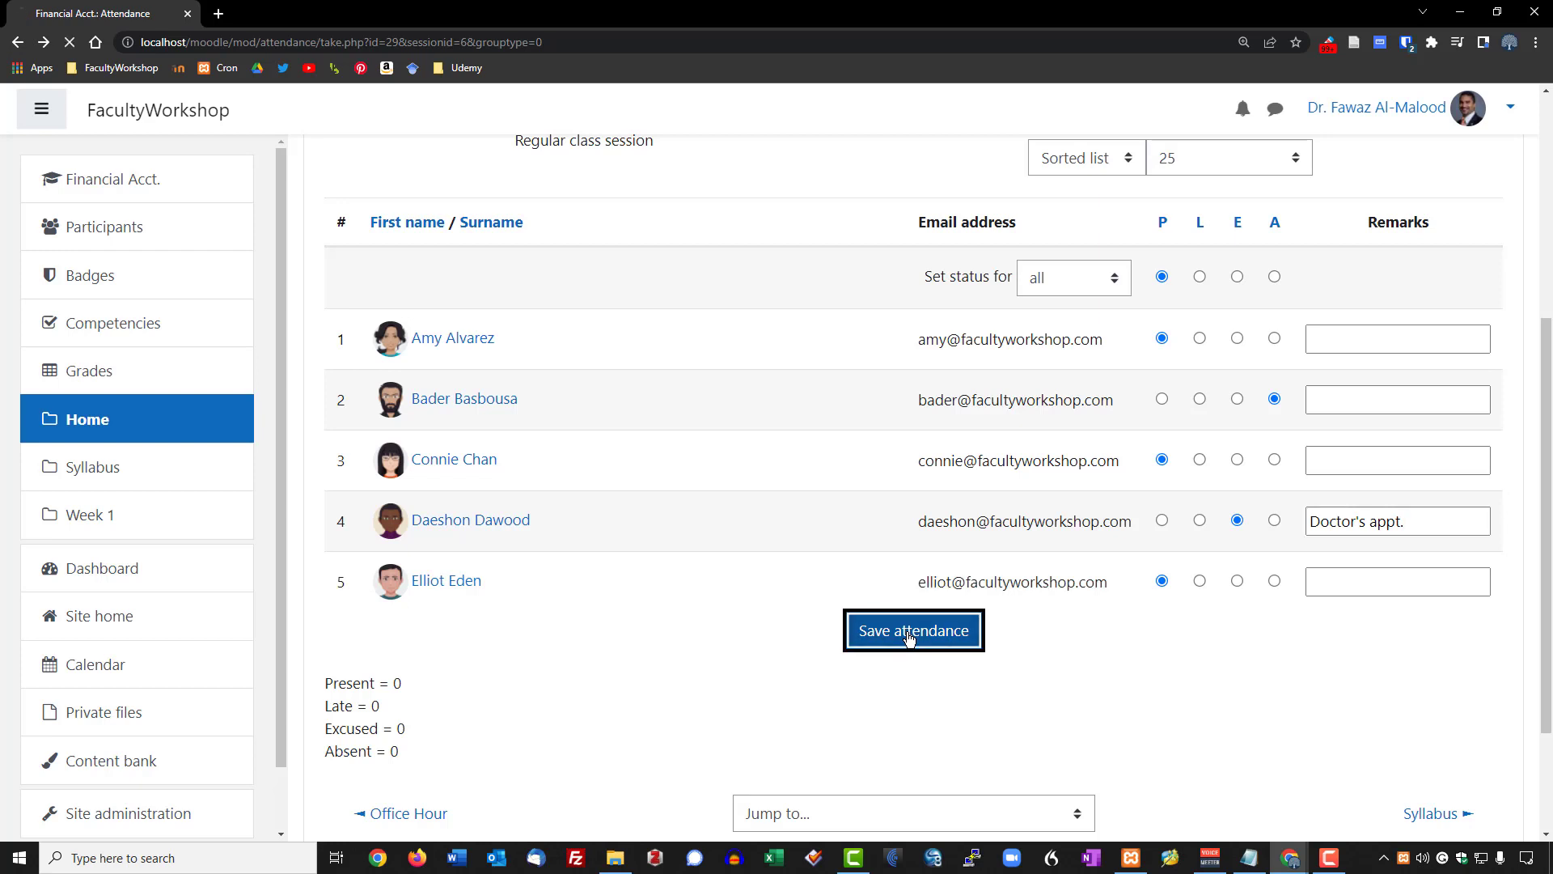
Step: Check the sessions list, where the 6 July 2022 session now shows as taken
{"action": "scroll", "coordinate": [1072, 536], "scroll_direction": "down", "scroll_amount": 3}
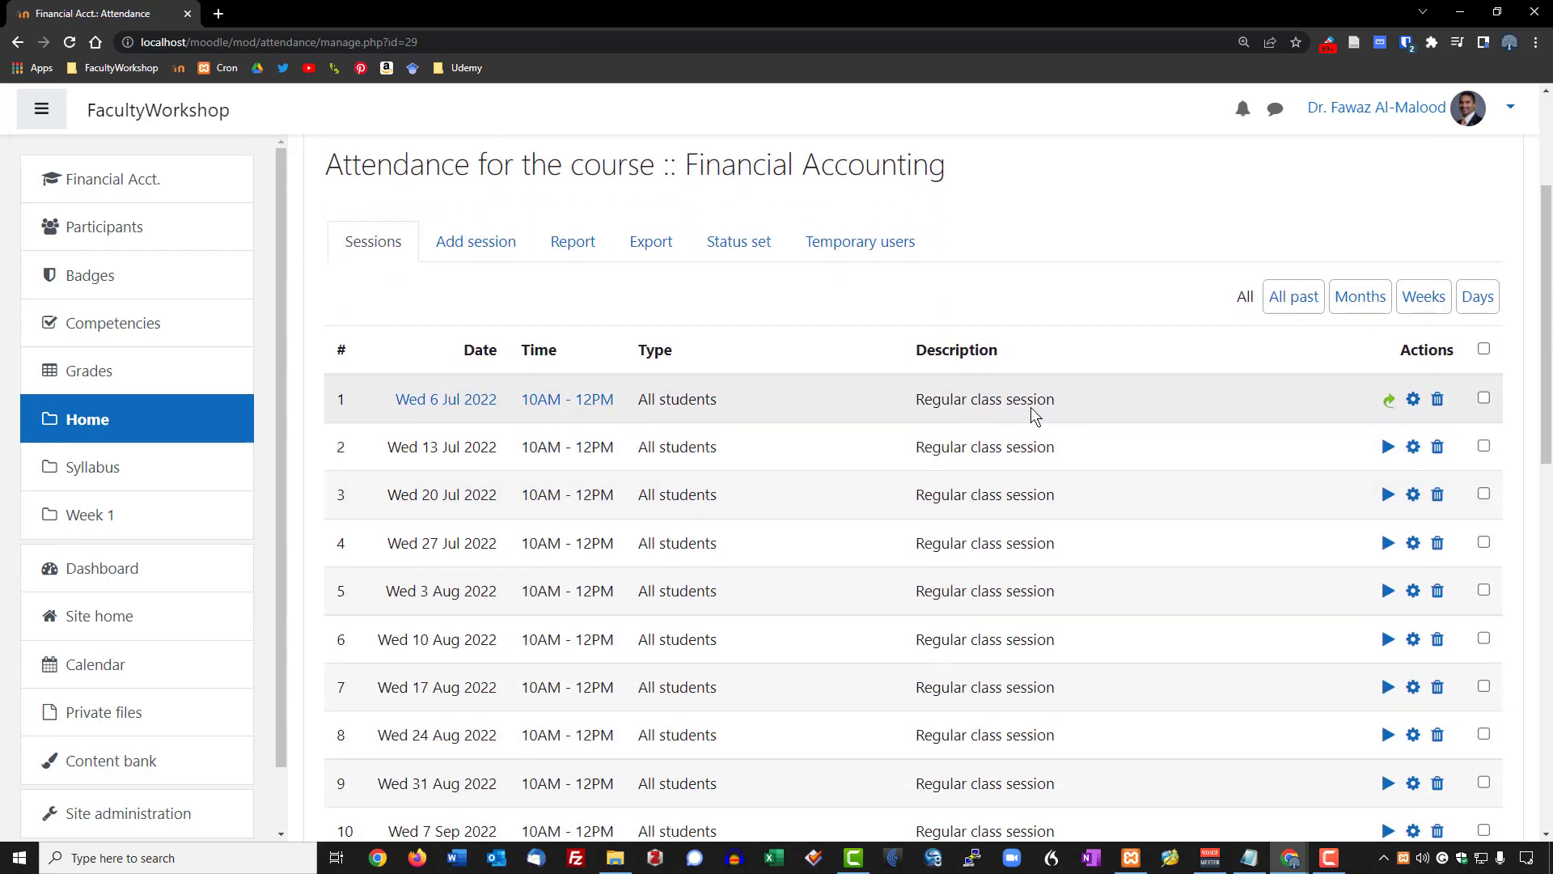
{"action": "key", "text": "ctrl+plus"}
{"action": "key", "text": "ctrl+plus"}
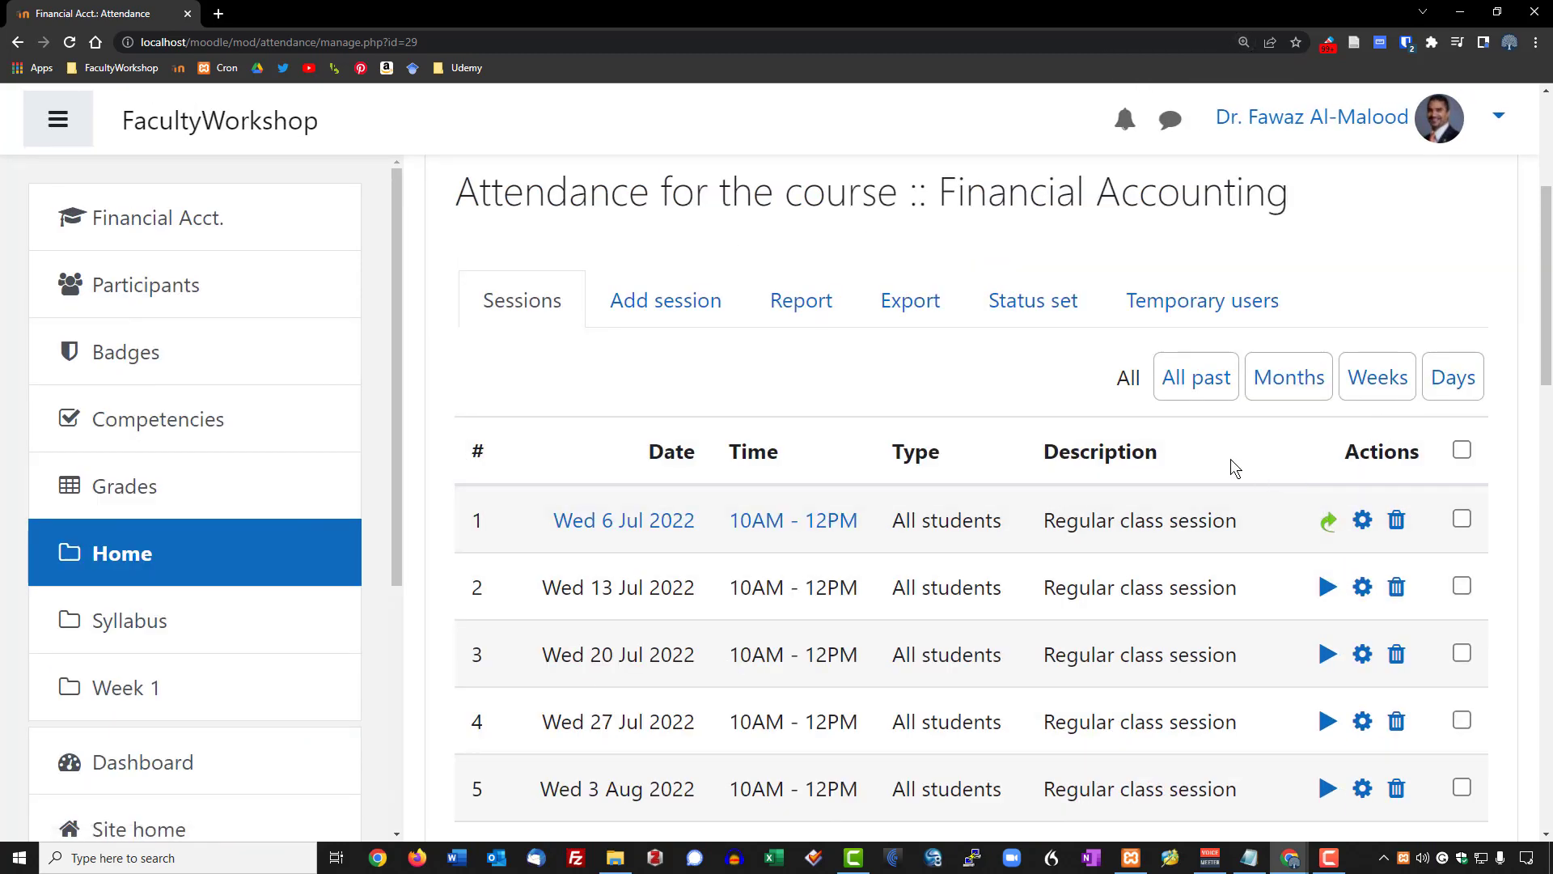
{"action": "key", "text": "ctrl+minus"}
{"action": "key", "text": "ctrl+minus"}
{"action": "key", "text": "ctrl+minus"}
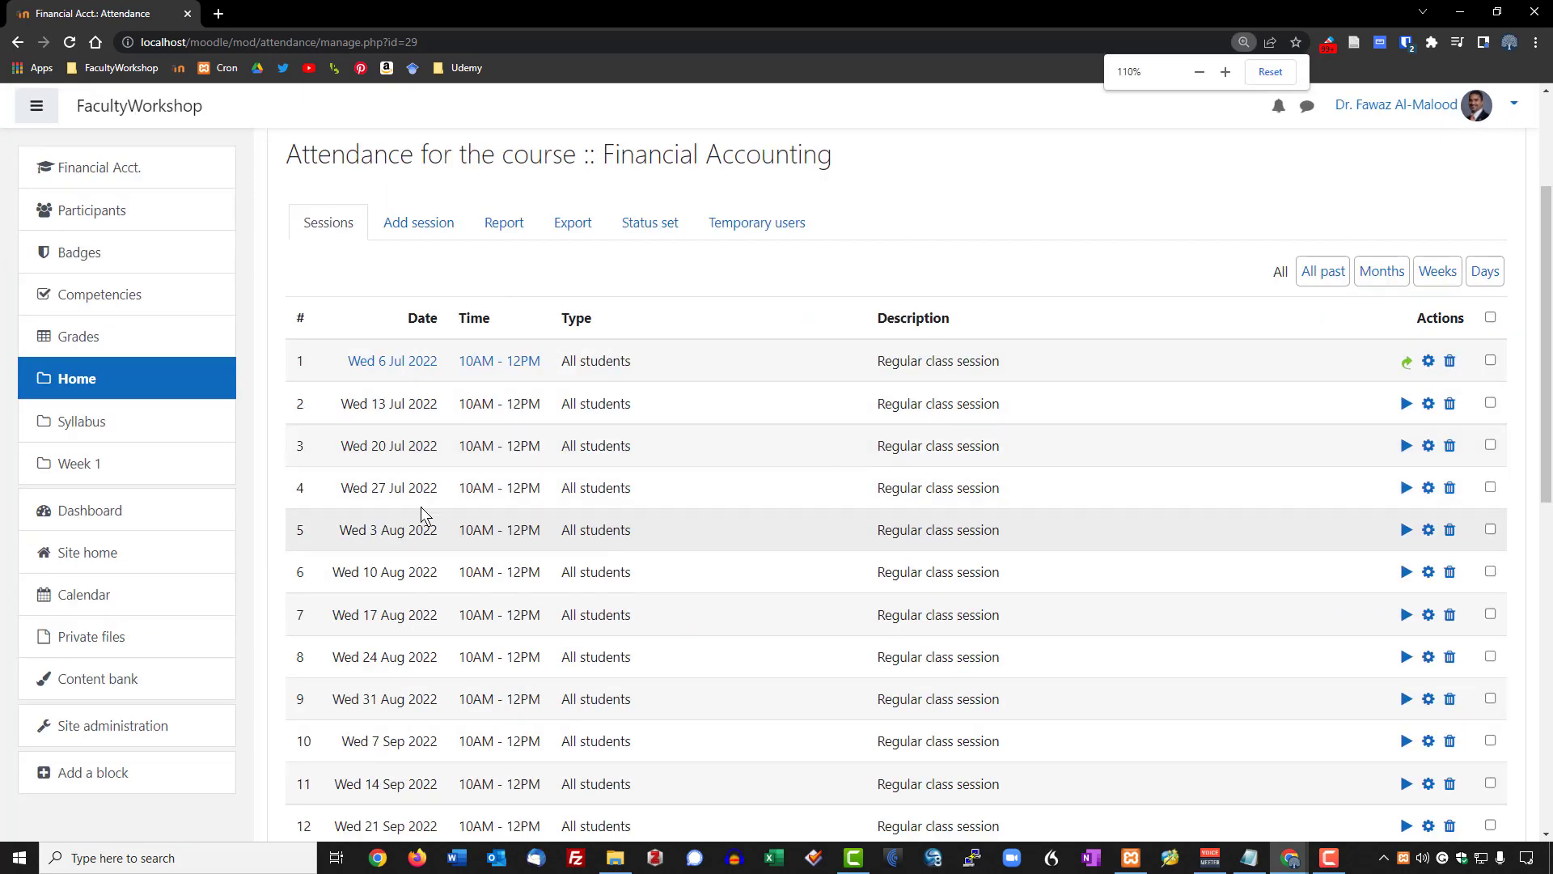
{"action": "left_click", "coordinate": [79, 336]}
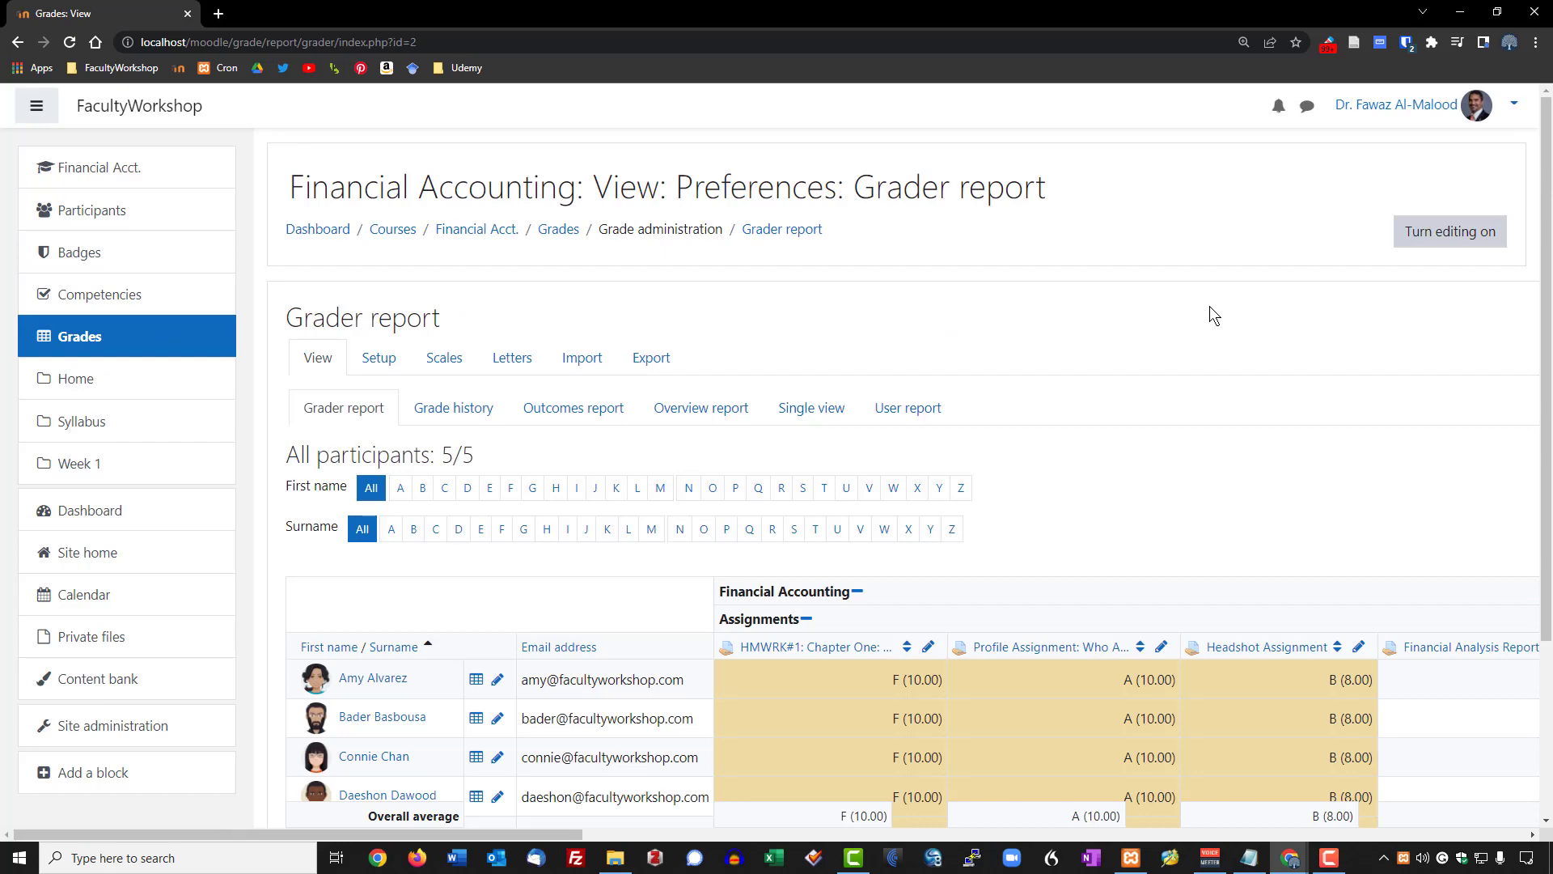
{"action": "scroll", "coordinate": [1210, 306], "scroll_direction": "down", "scroll_amount": 3}
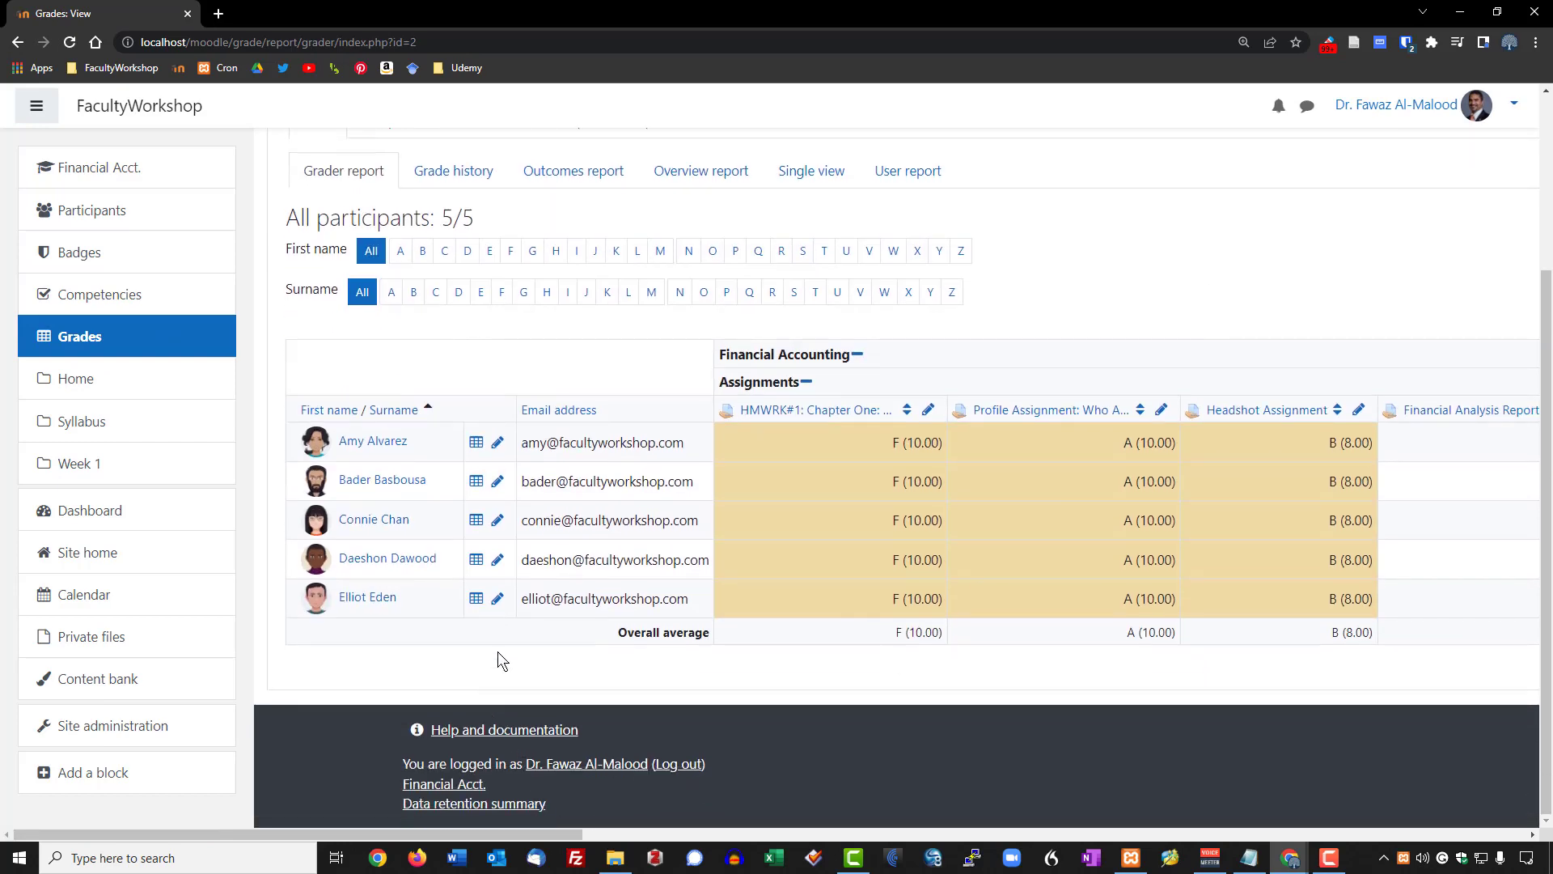
{"action": "left_click_drag", "start_coordinate": [548, 832], "coordinate": [1515, 851]}
{"action": "key", "text": "ctrl+plus"}
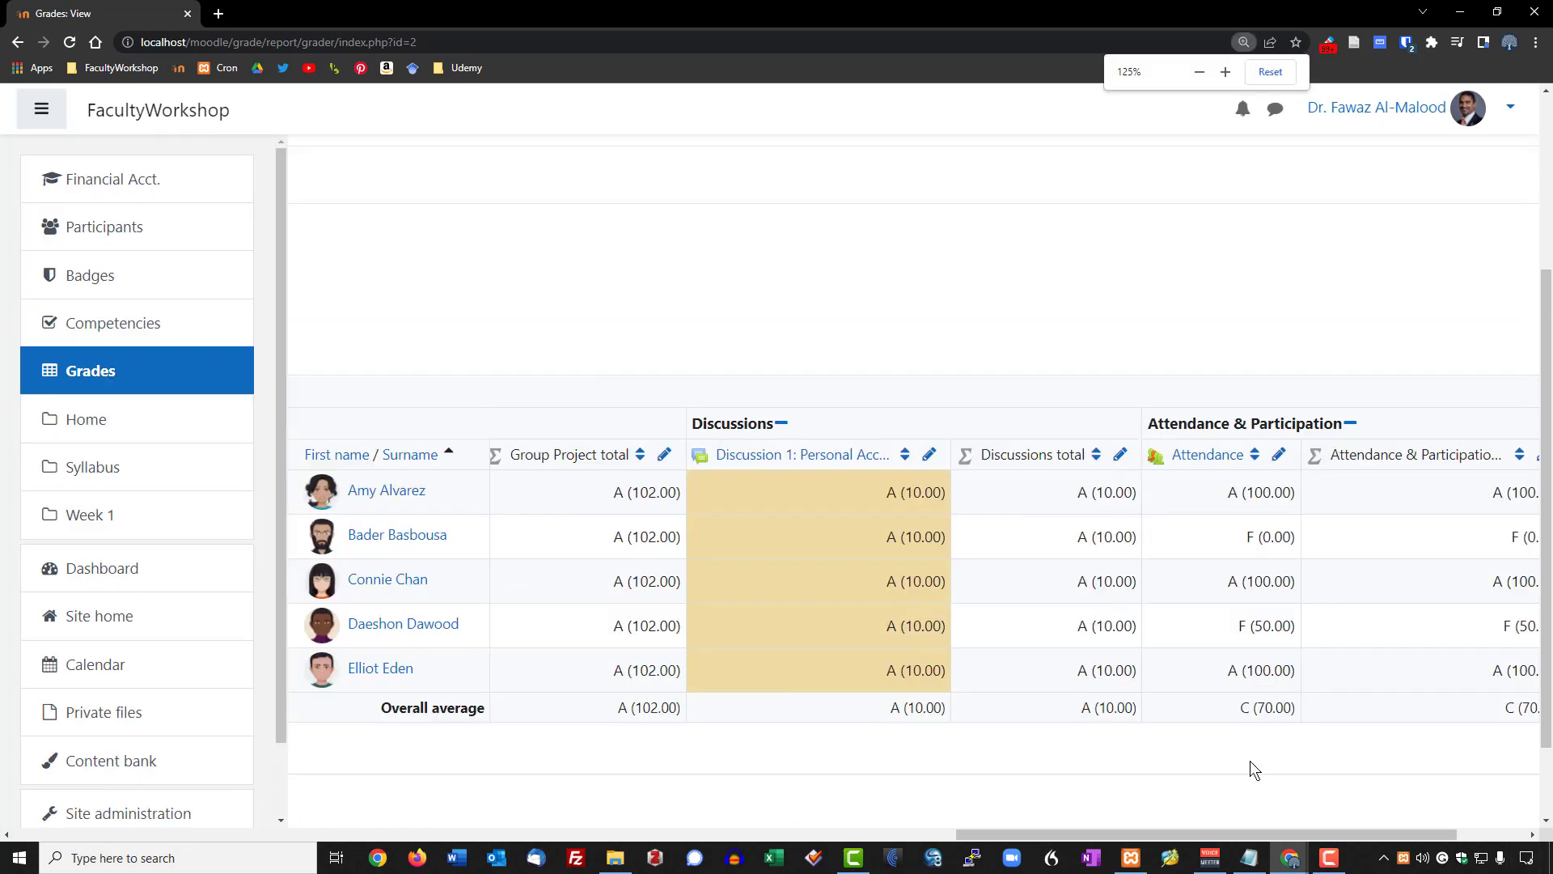
{"action": "left_click_drag", "start_coordinate": [1168, 835], "coordinate": [1236, 835]}
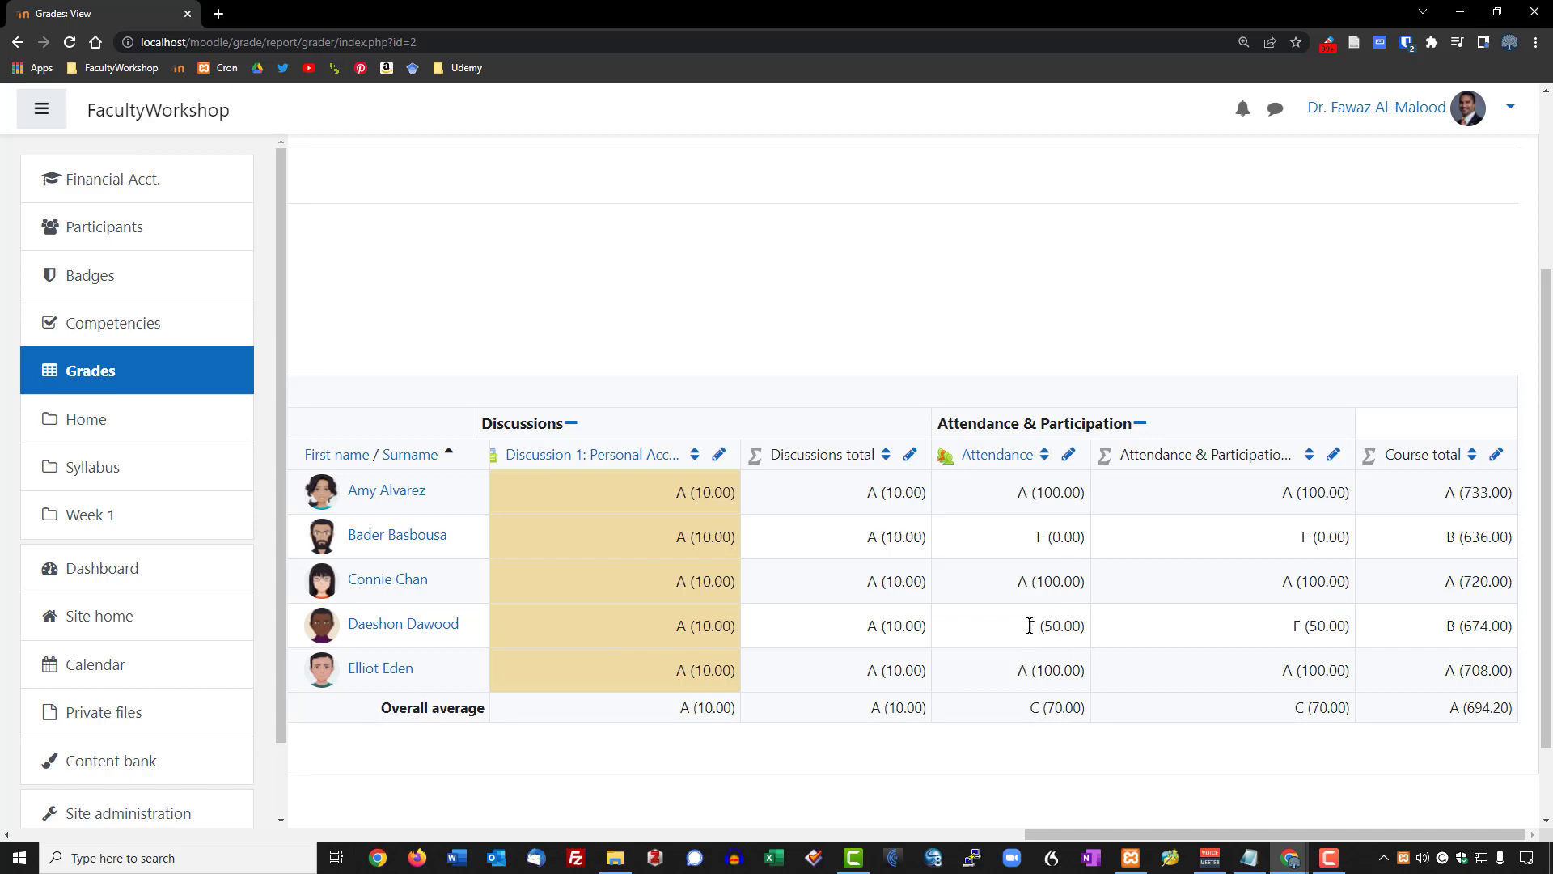
{"action": "left_click_drag", "start_coordinate": [1030, 626], "coordinate": [1087, 628]}
{"action": "left_click", "coordinate": [1031, 627]}
{"action": "scroll", "coordinate": [1036, 656], "scroll_direction": "up", "scroll_amount": 1}
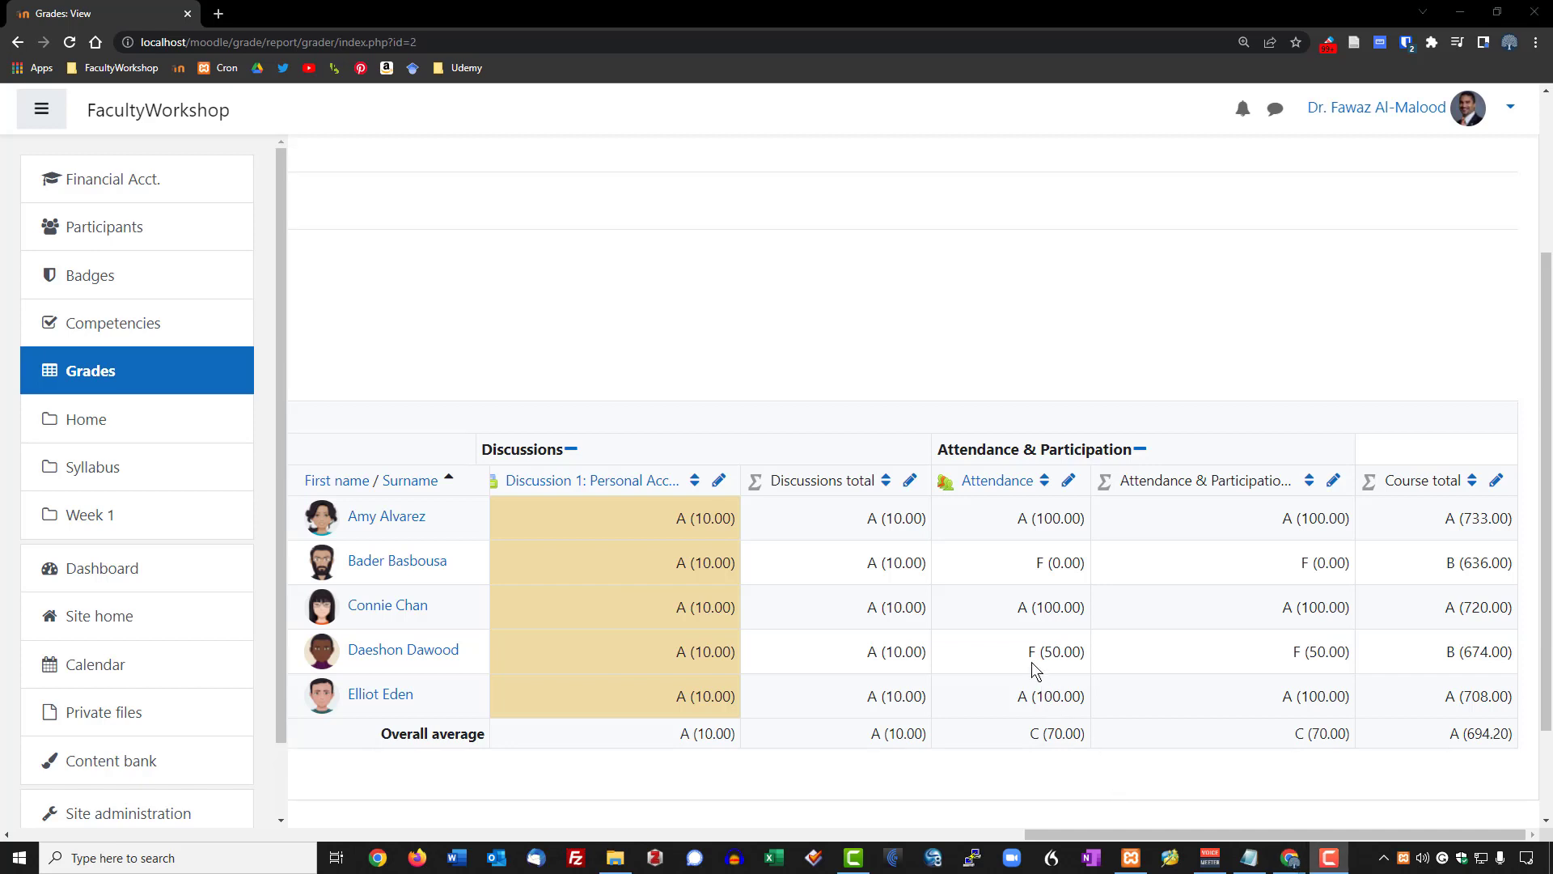
{"action": "left_click_drag", "start_coordinate": [1028, 652], "coordinate": [1083, 656]}
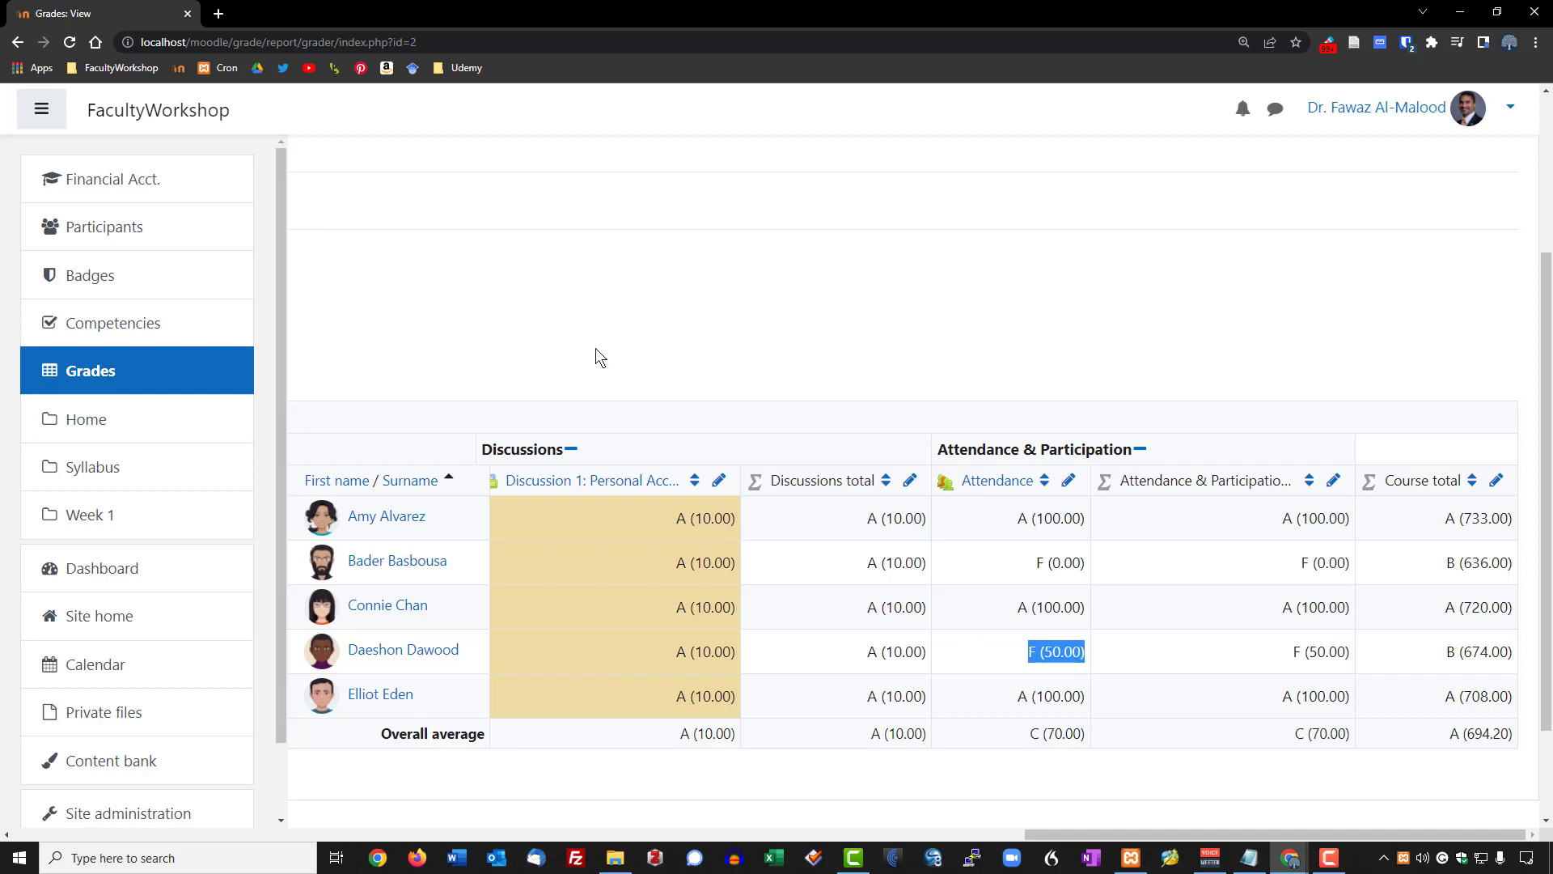
Step: Go from the course page into the Attendance activity's status set settings
{"action": "left_click", "coordinate": [122, 423]}
{"action": "scroll", "coordinate": [658, 666], "scroll_direction": "down", "scroll_amount": 8}
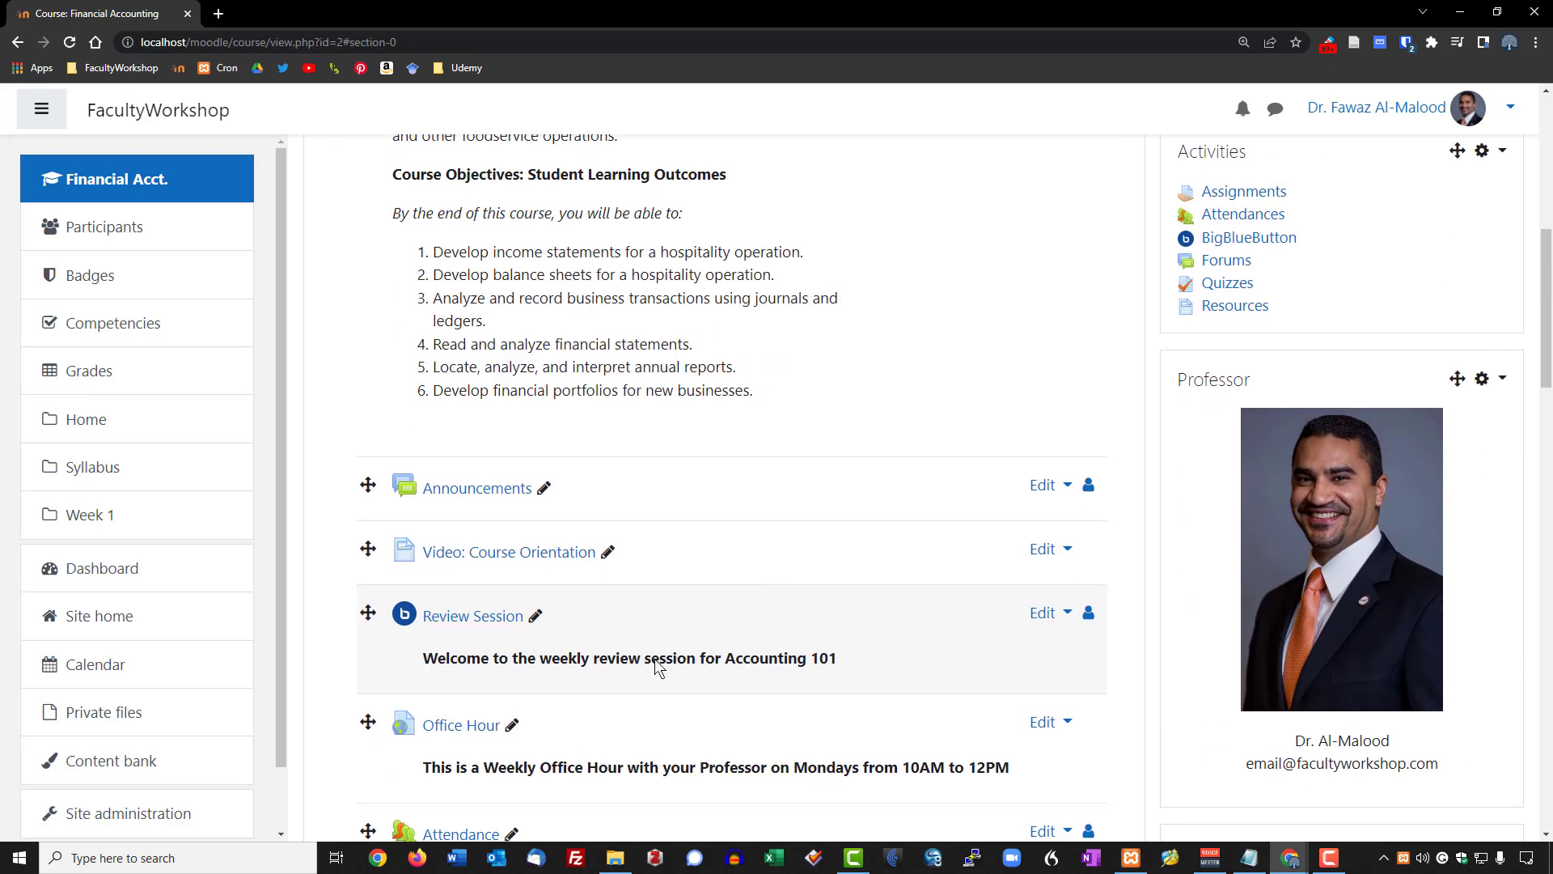
{"action": "left_click", "coordinate": [476, 593]}
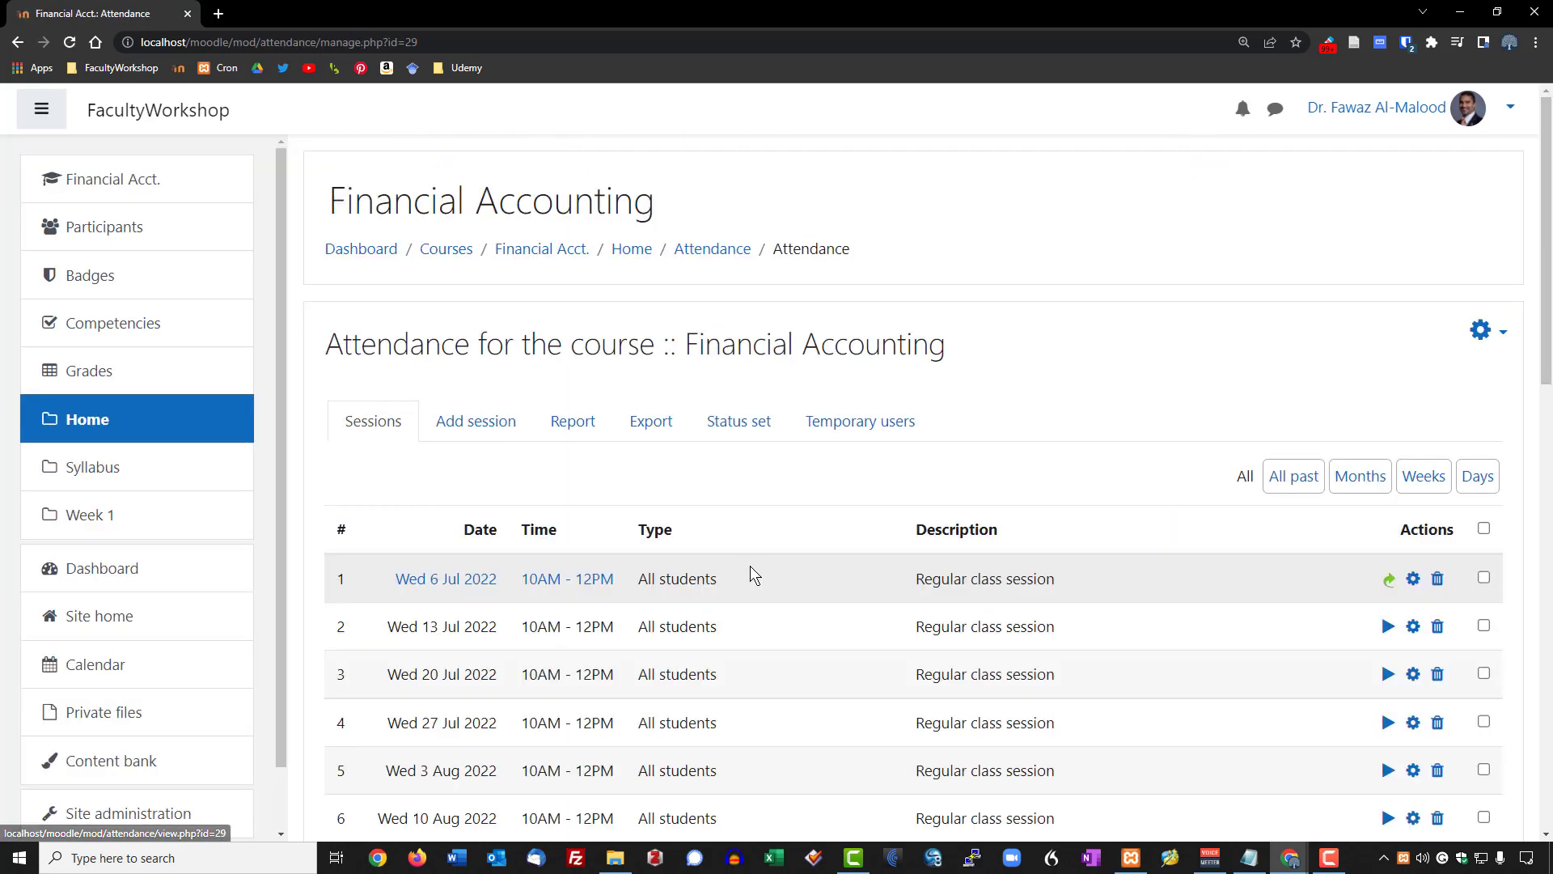
{"action": "left_click", "coordinate": [749, 434]}
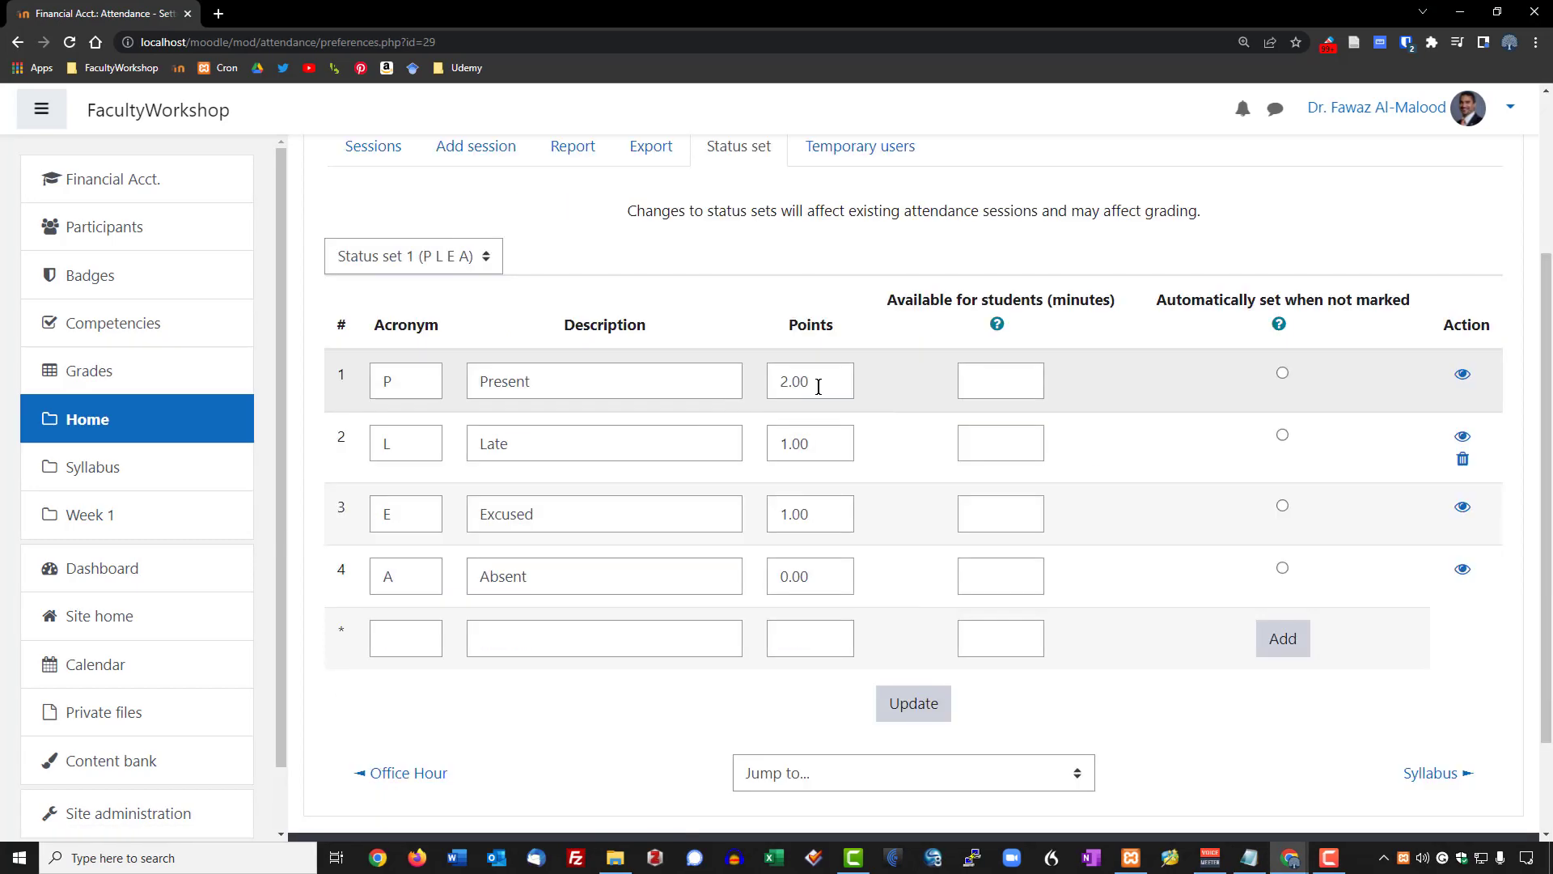
{"action": "left_click_drag", "start_coordinate": [813, 381], "coordinate": [775, 384]}
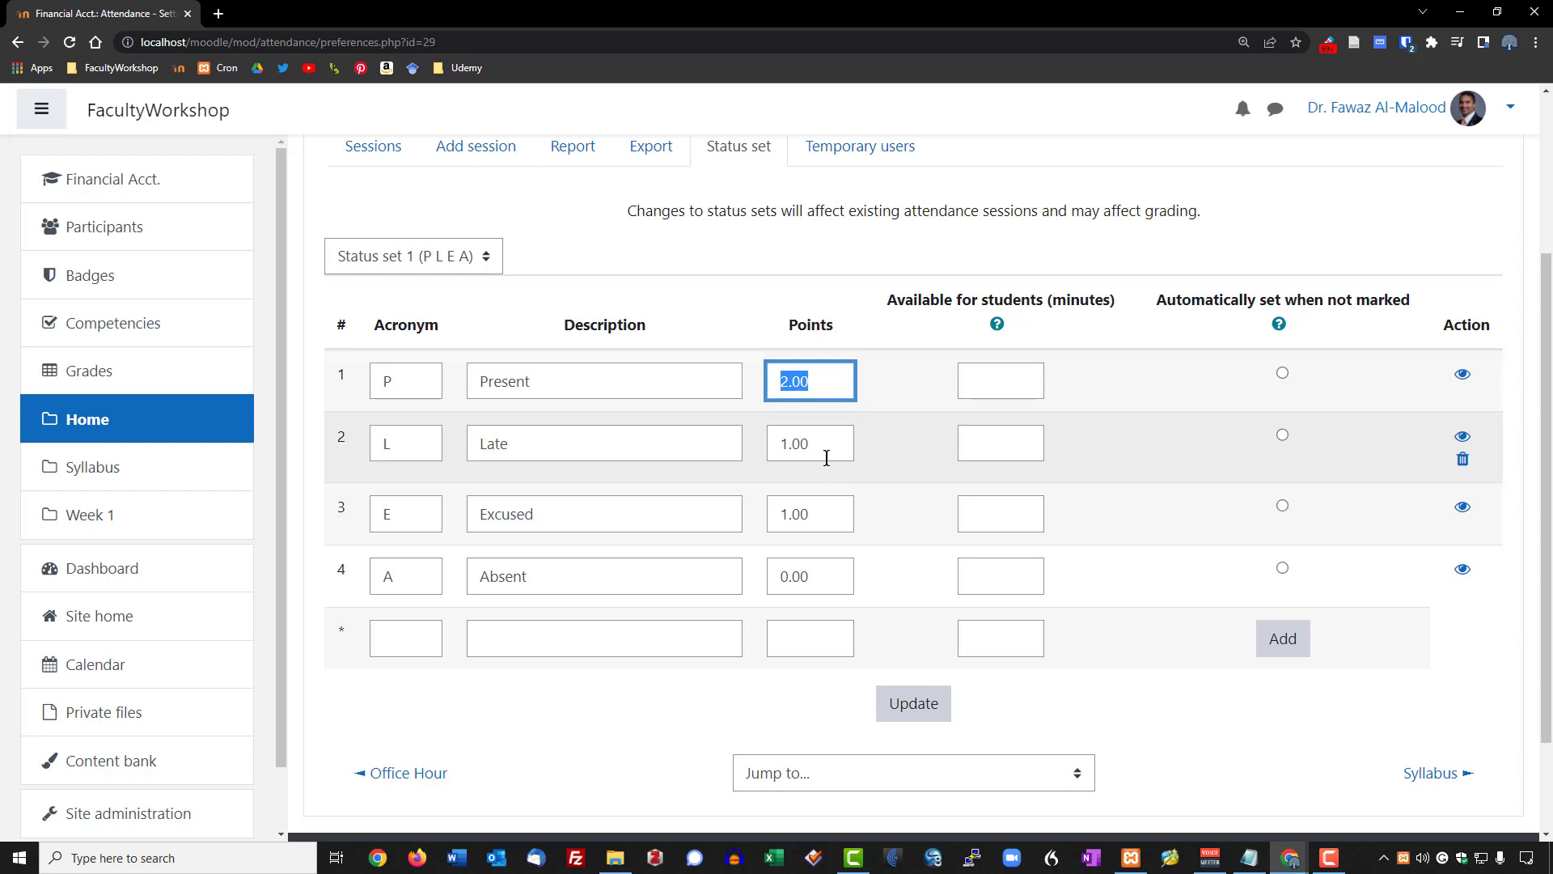
Step: Change the Excused status points from 1.00 to 2.0 and update the status set
{"action": "left_click", "coordinate": [803, 445]}
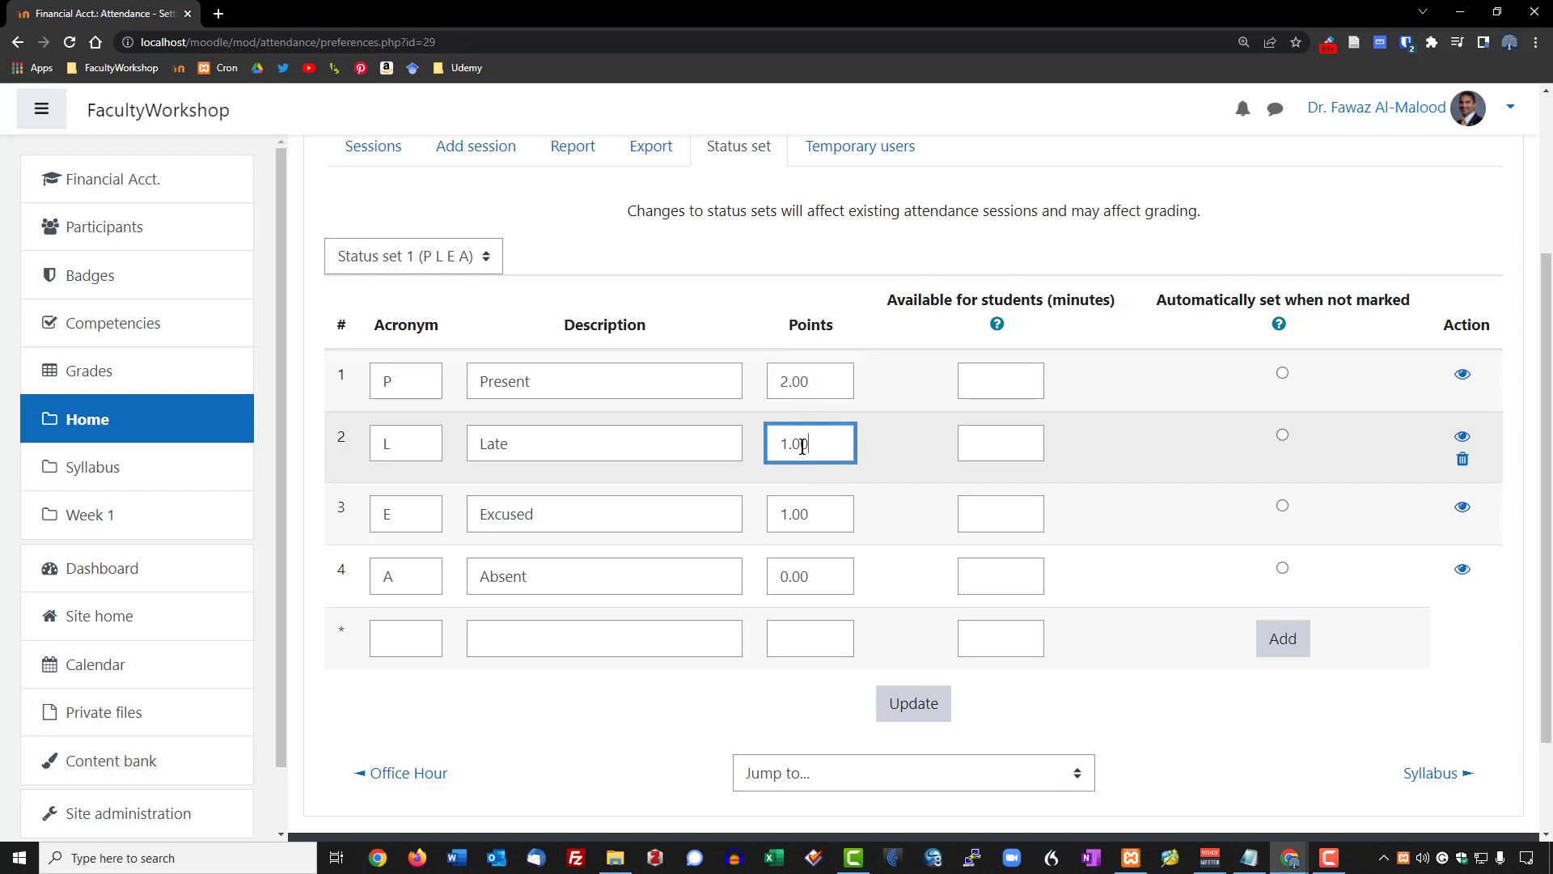
{"action": "left_click", "coordinate": [829, 514]}
{"action": "double_click", "coordinate": [829, 515]}
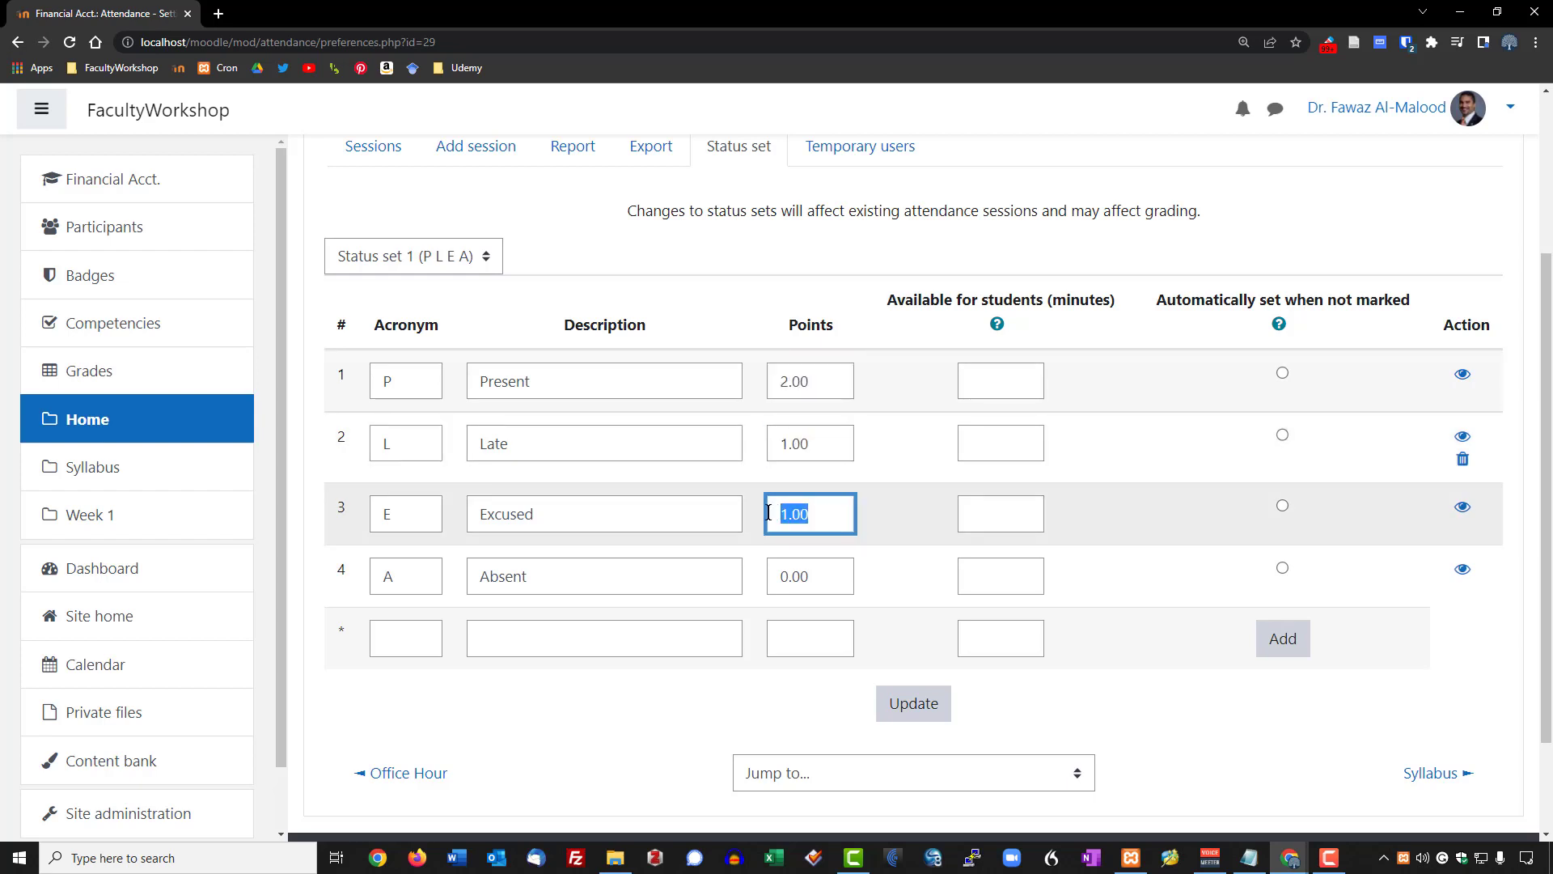
{"action": "left_click", "coordinate": [831, 517]}
{"action": "left_click_drag", "start_coordinate": [820, 518], "coordinate": [770, 518]}
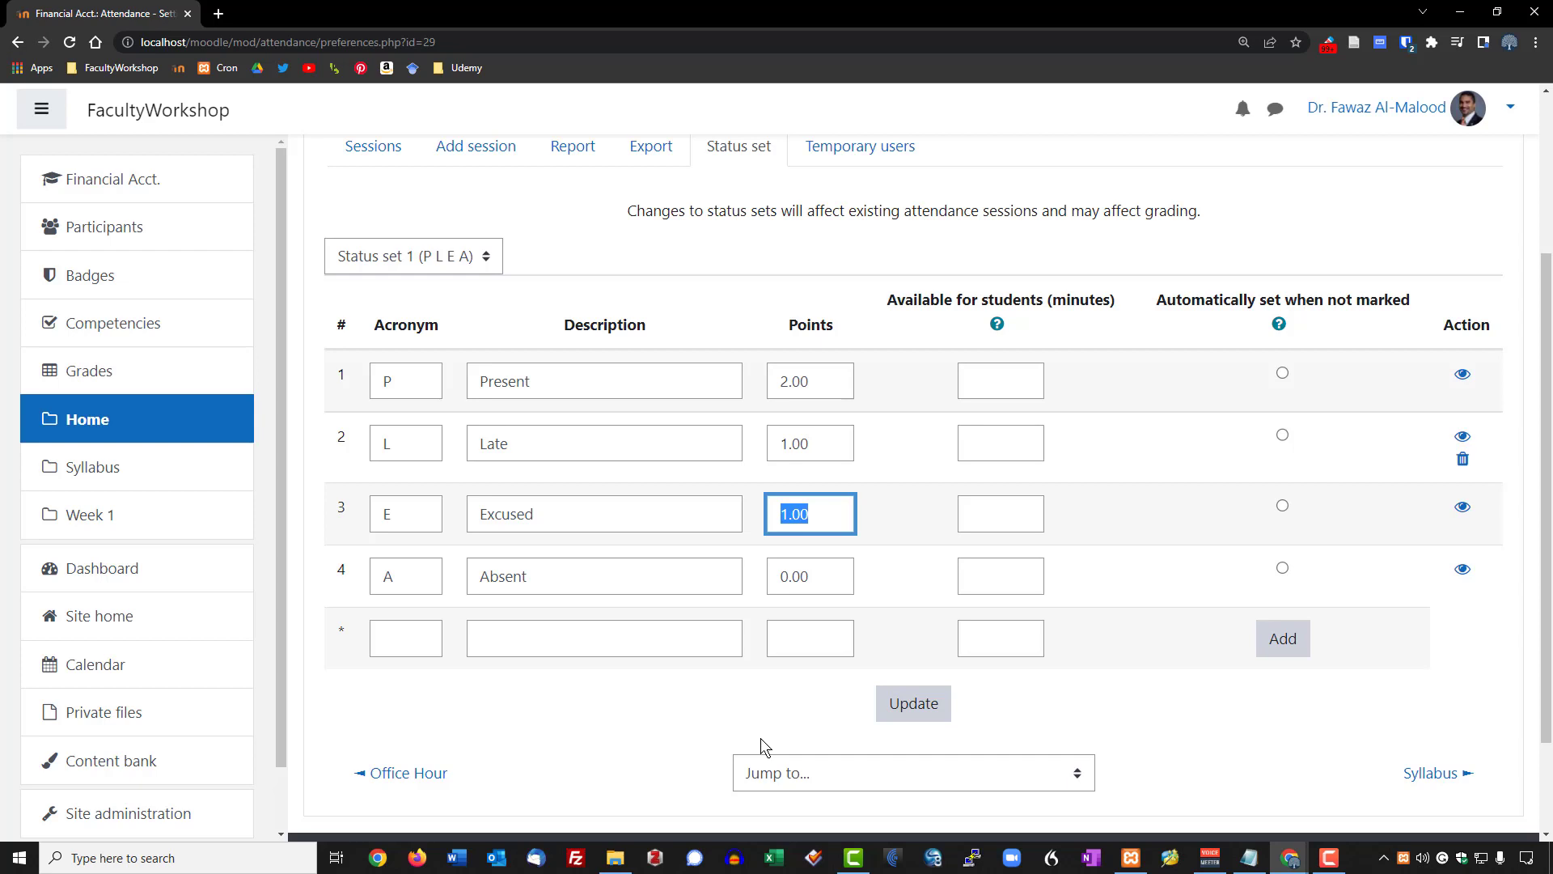
{"action": "type", "text": "20"}
{"action": "key", "text": "BackSpace"}
{"action": "type", "text": ".0"}
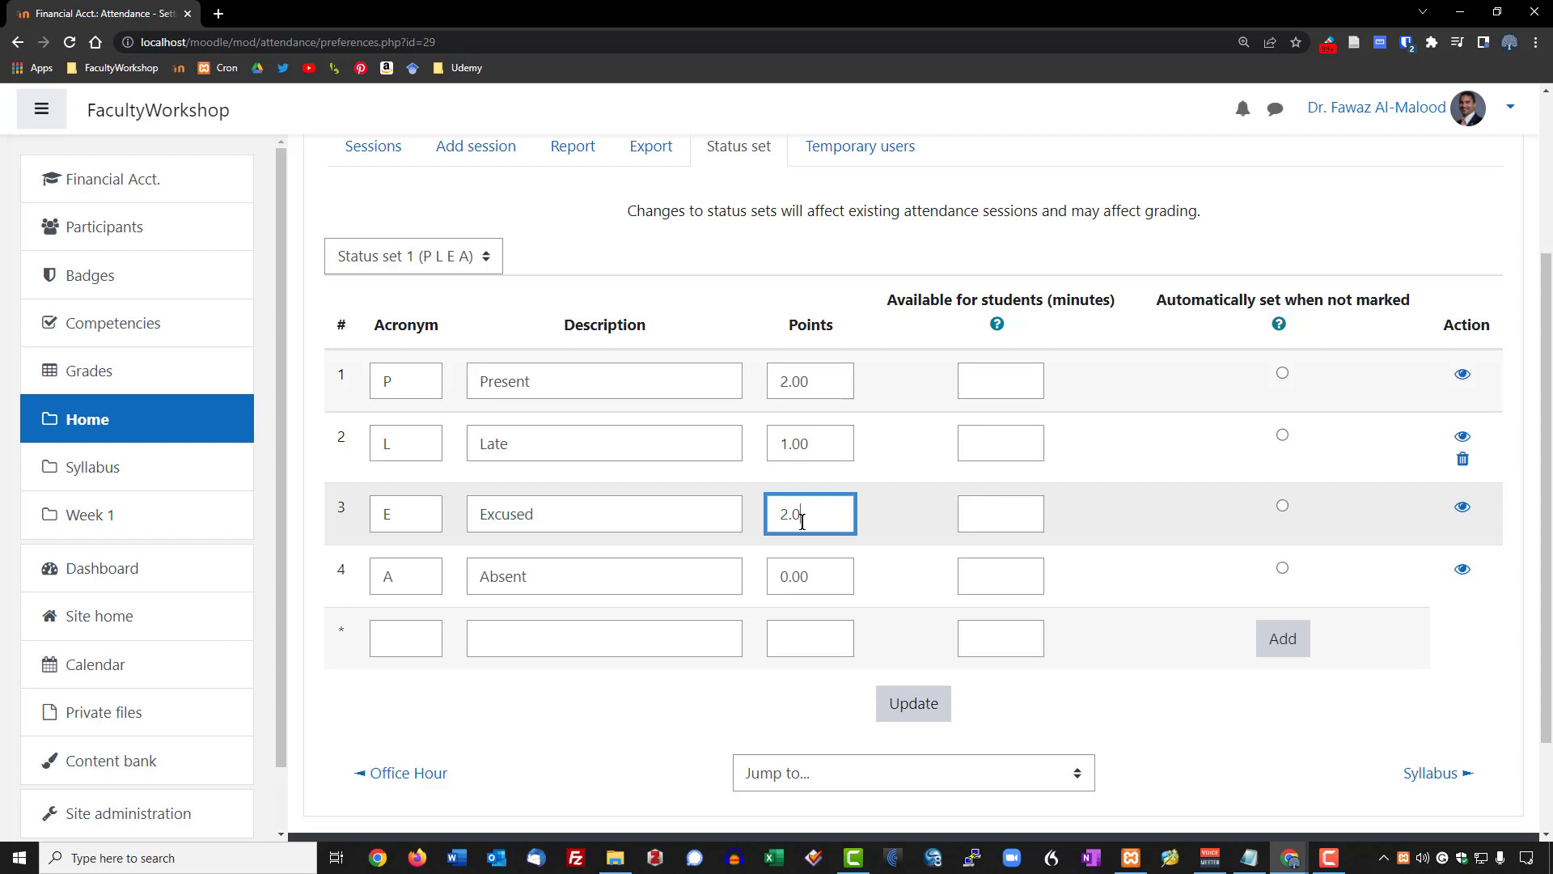
{"action": "left_click", "coordinate": [927, 708]}
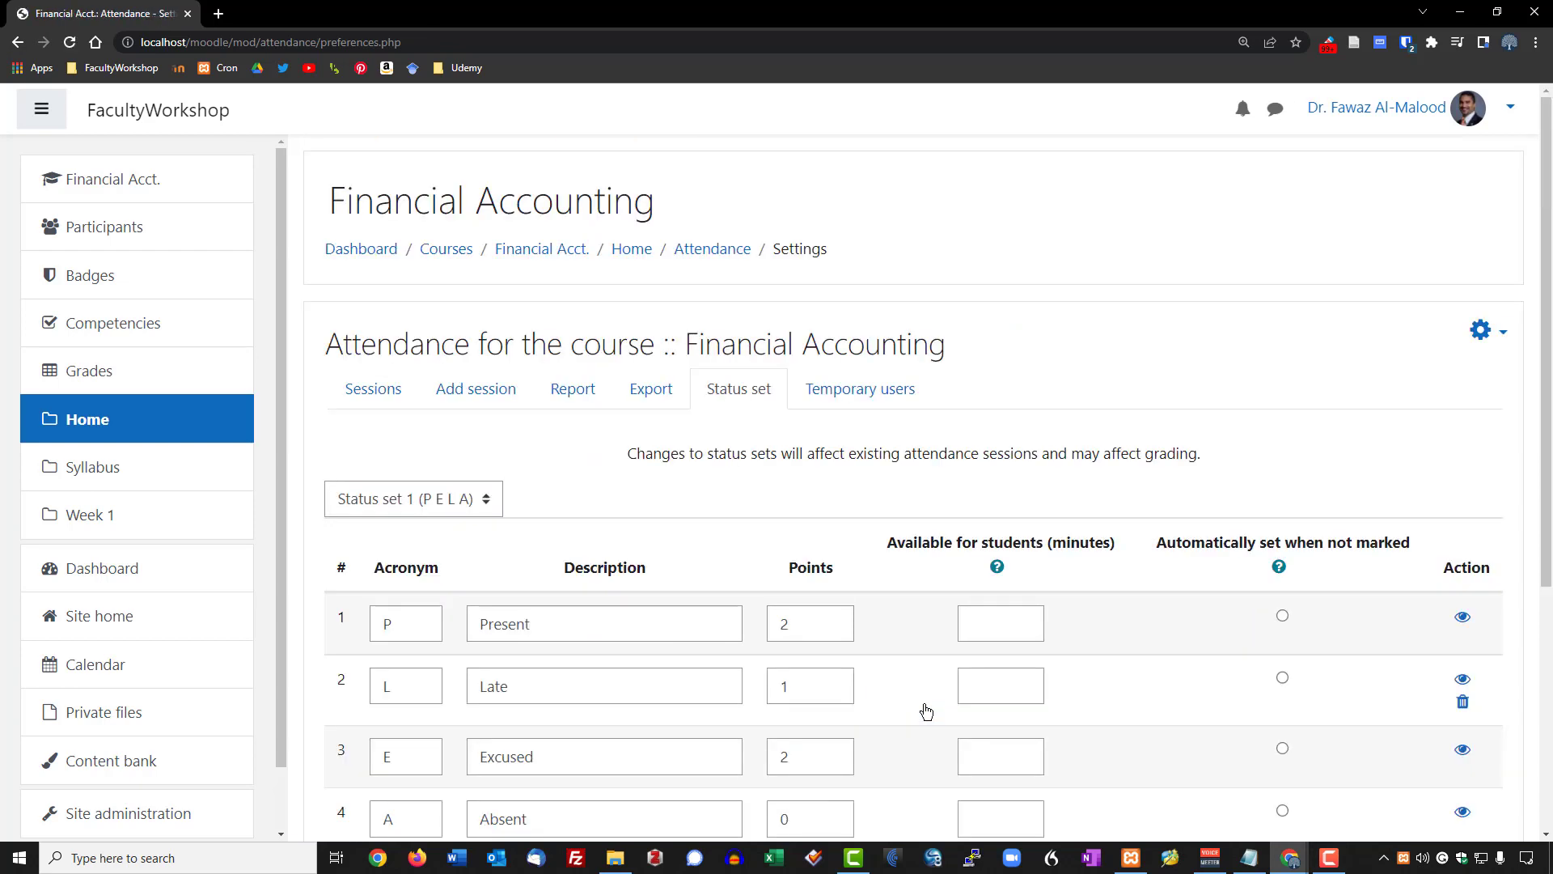
{"action": "scroll", "coordinate": [1121, 509], "scroll_direction": "down", "scroll_amount": 3}
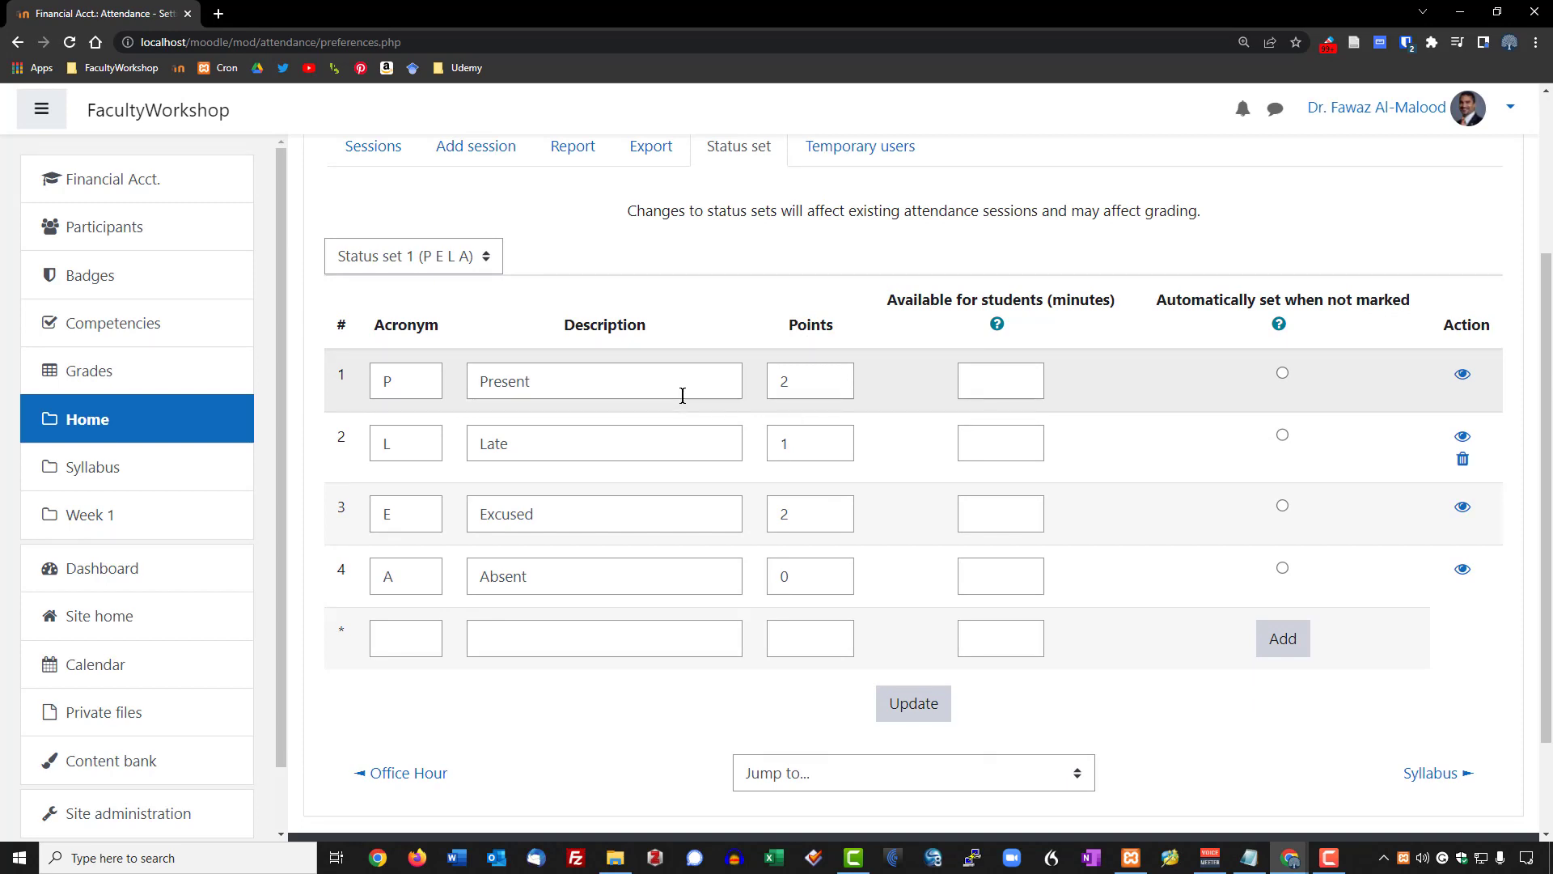
{"action": "left_click", "coordinate": [793, 442]}
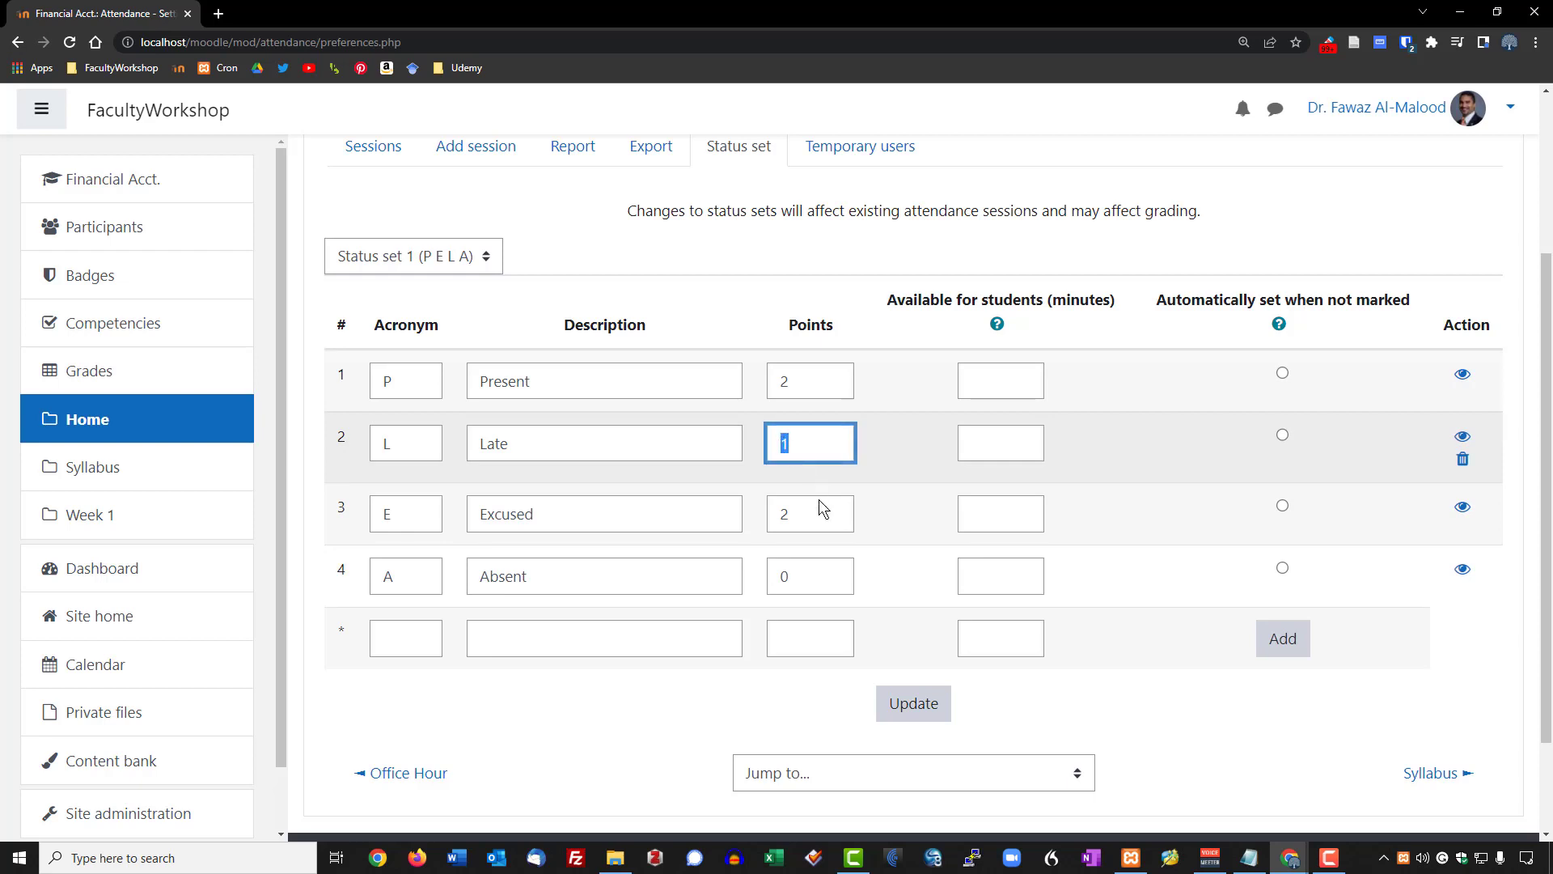
{"action": "left_click", "coordinate": [818, 575]}
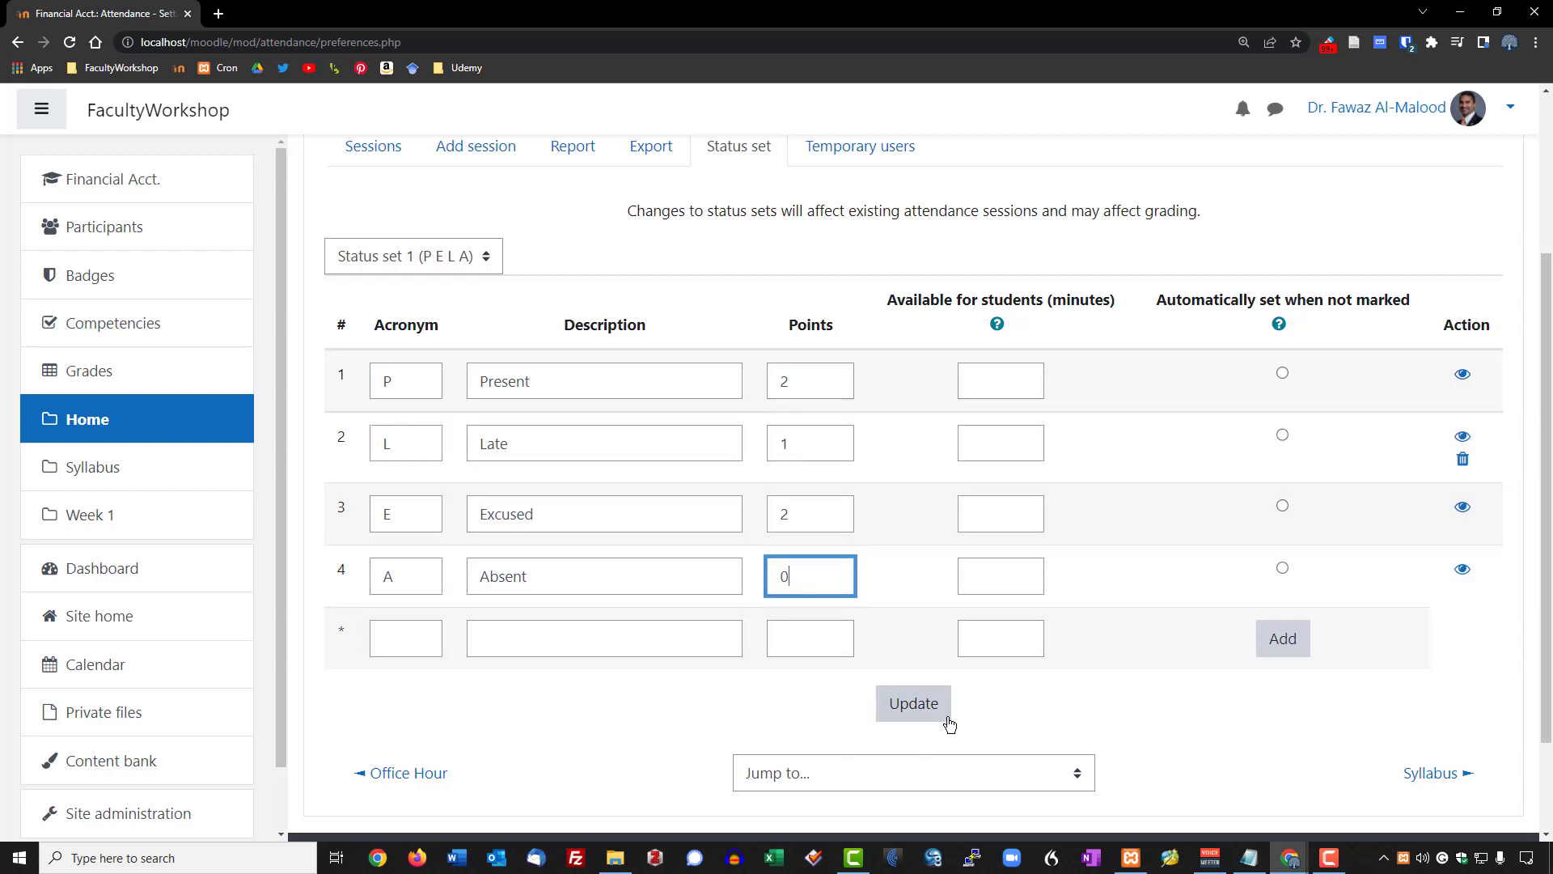
{"action": "left_click", "coordinate": [81, 370]}
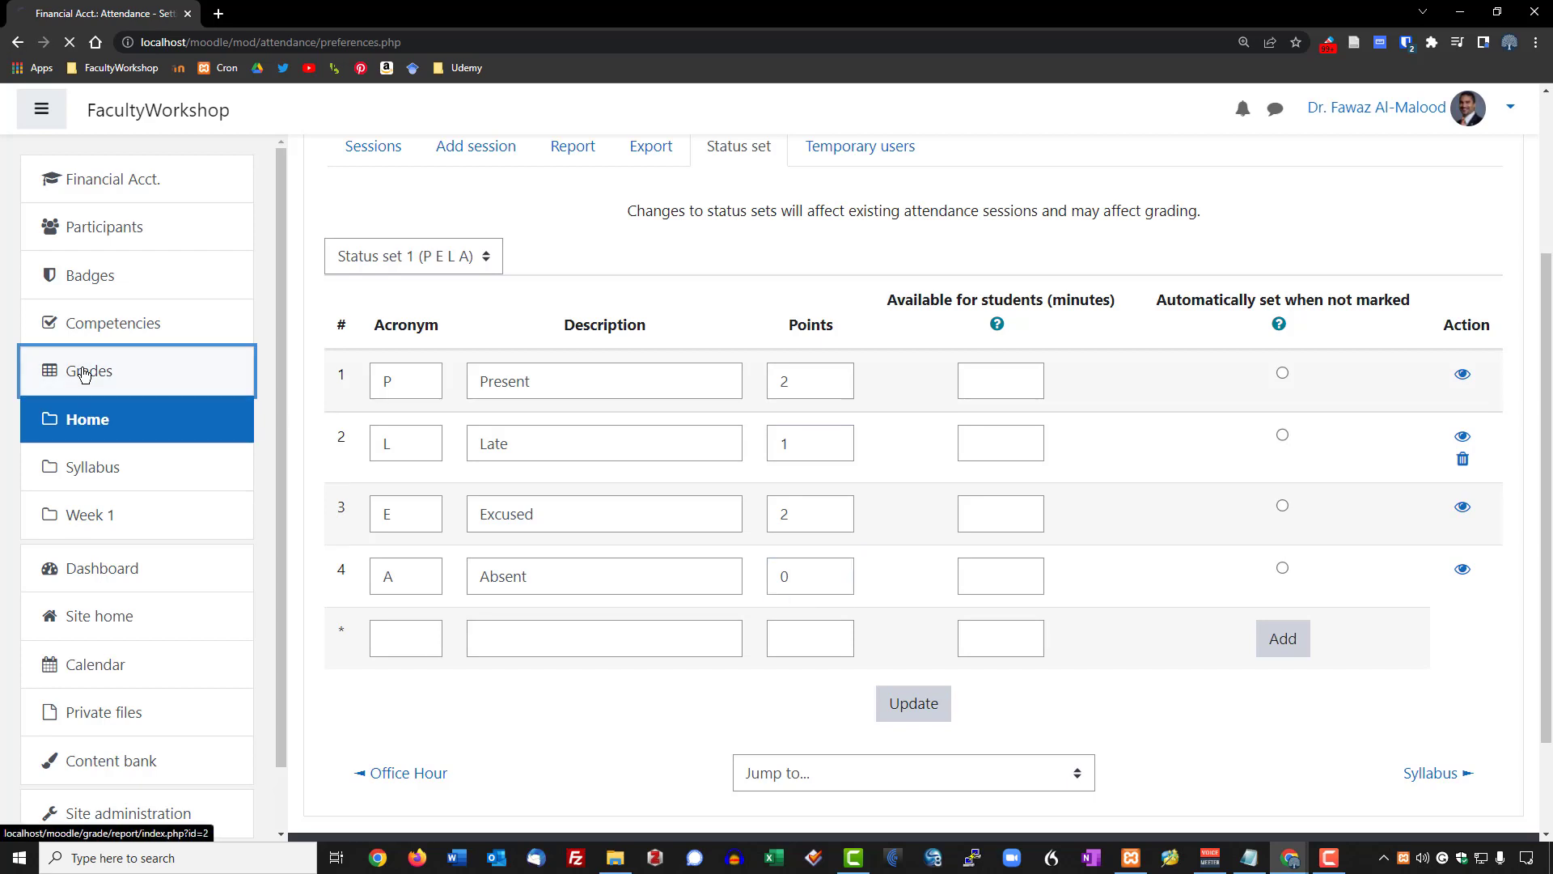
Step: Scroll to the grader report's Attendance column and highlight the students' A (100.00) grades for comparison
{"action": "scroll", "coordinate": [342, 693], "scroll_direction": "down", "scroll_amount": 2}
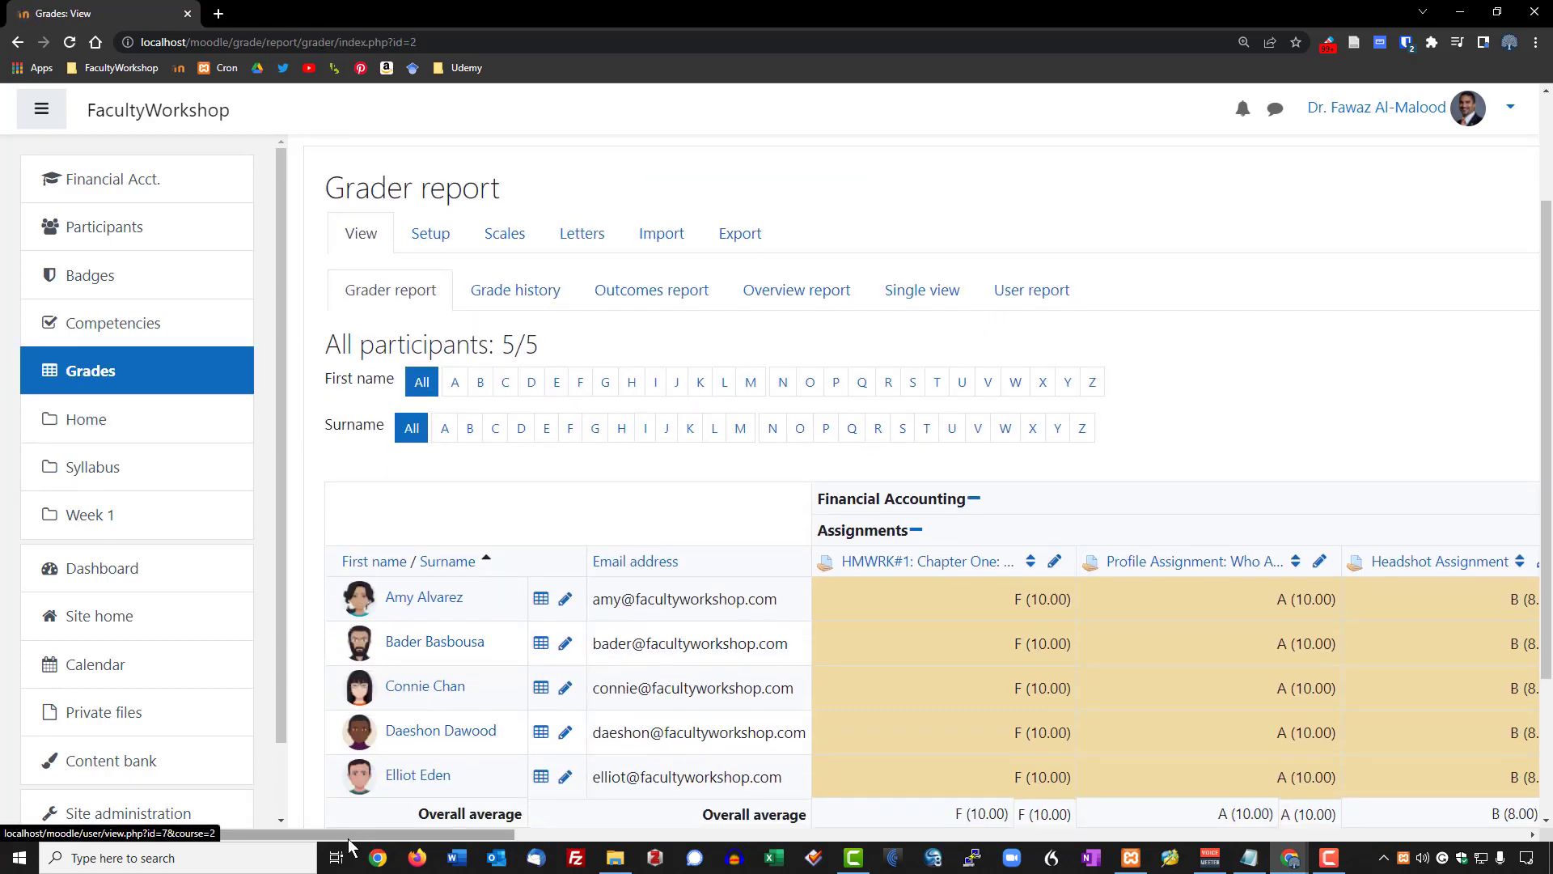
{"action": "scroll", "coordinate": [332, 843], "scroll_direction": "right", "scroll_amount": 10}
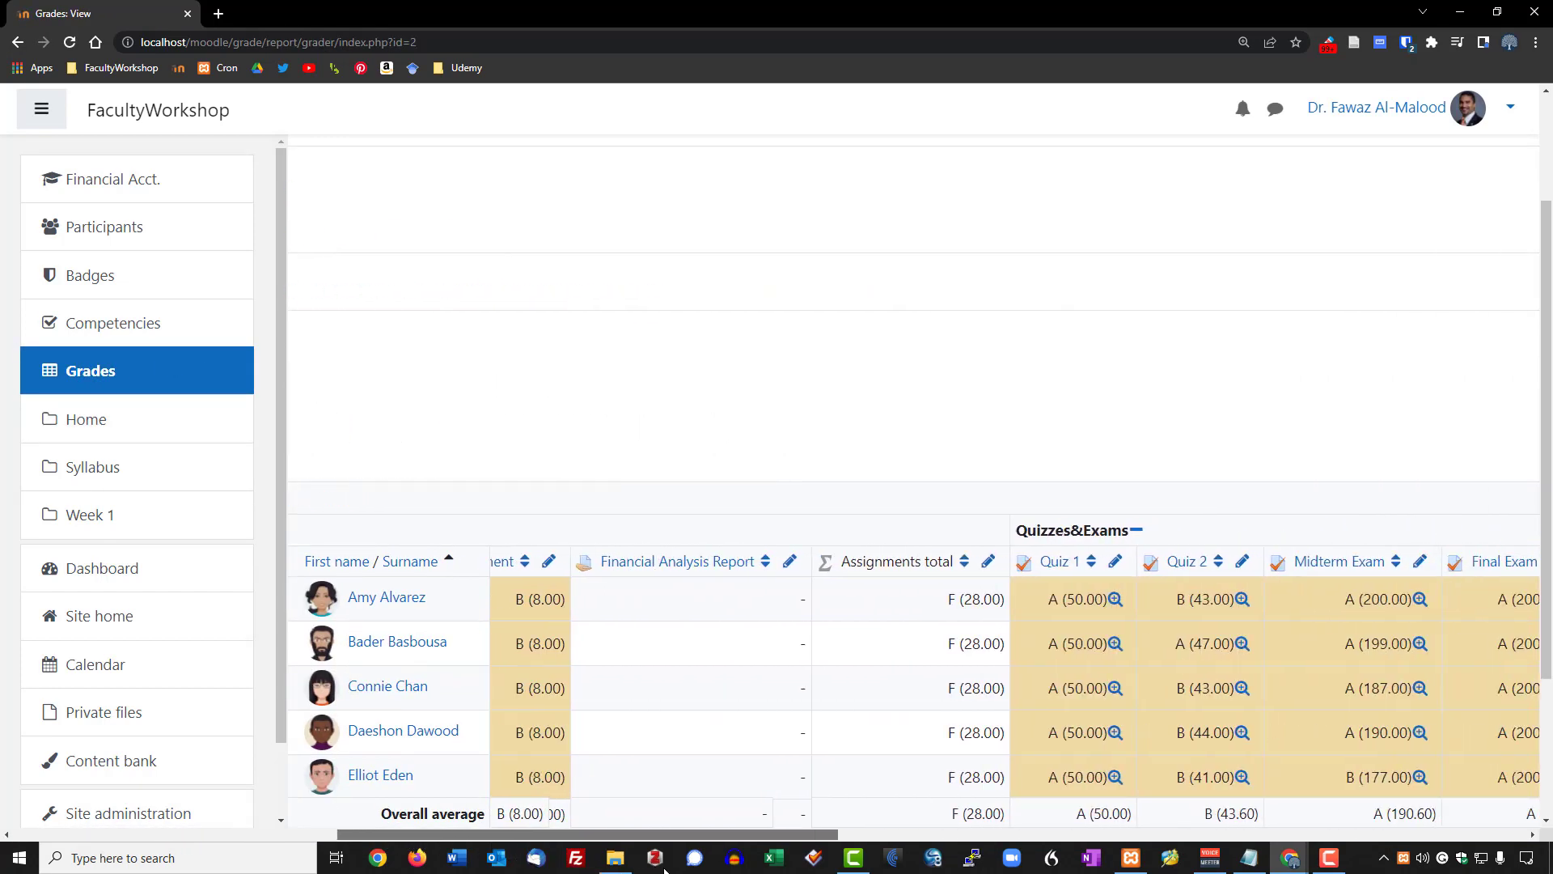
{"action": "scroll", "coordinate": [914, 688], "scroll_direction": "right", "scroll_amount": 10}
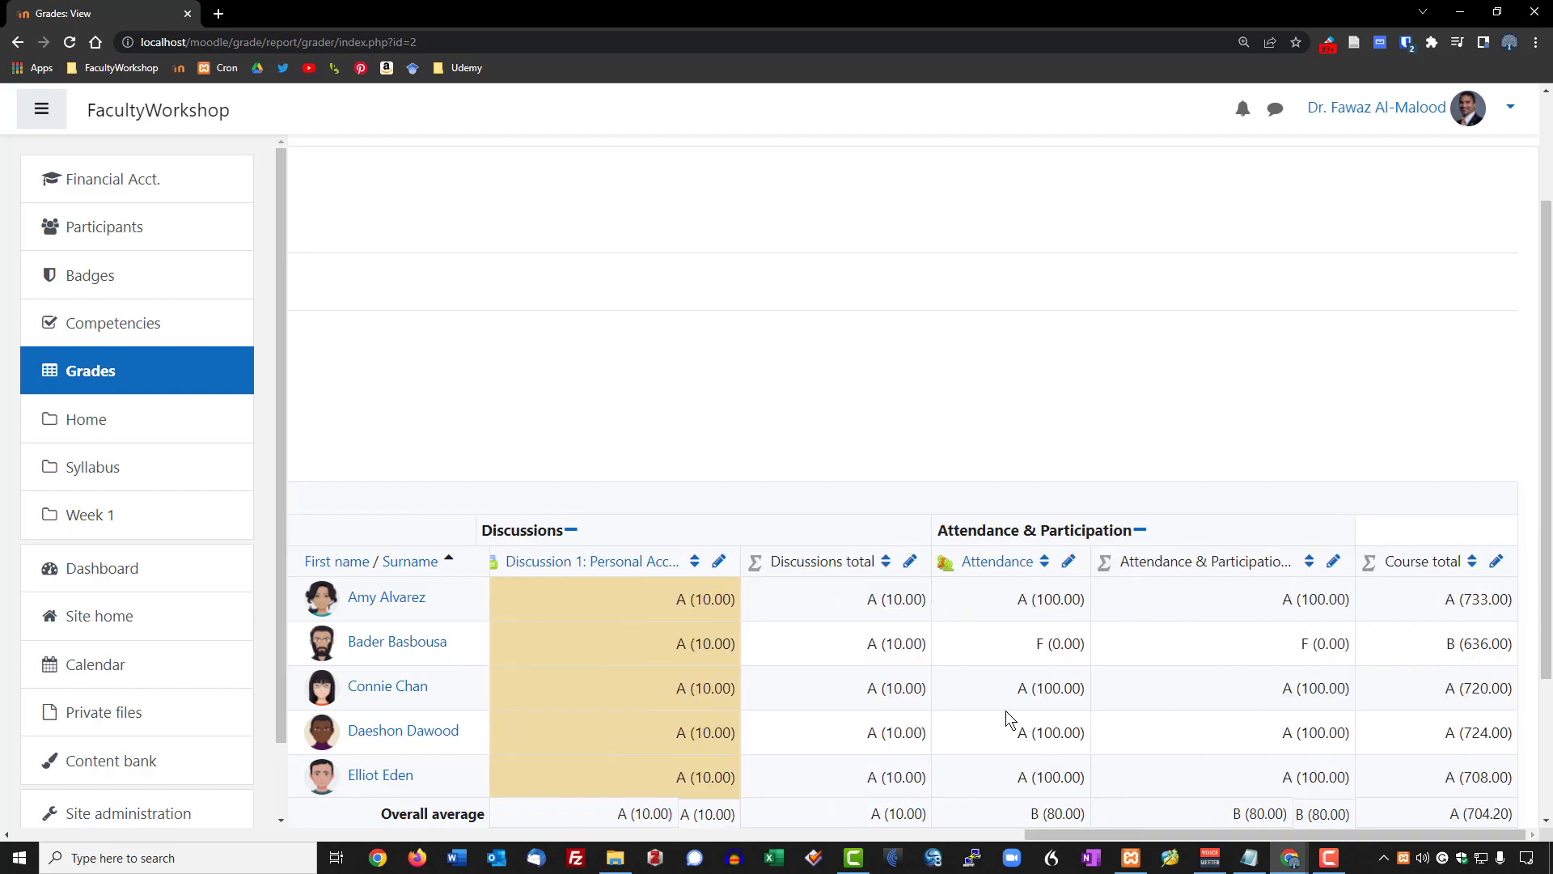
{"action": "left_click_drag", "start_coordinate": [1017, 733], "coordinate": [1089, 736]}
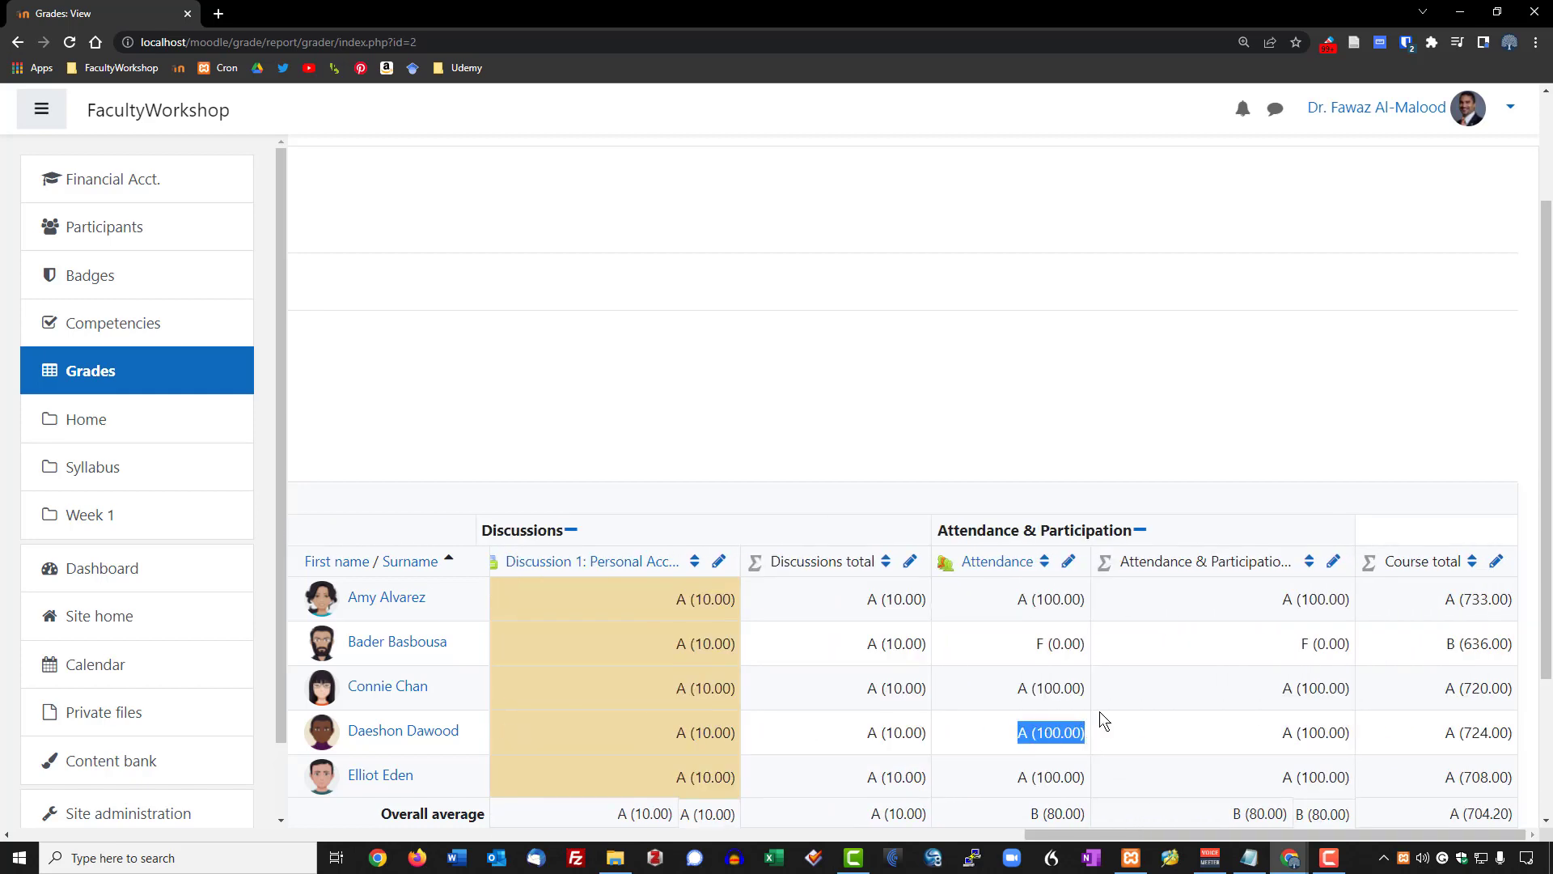
{"action": "left_click_drag", "start_coordinate": [1087, 598], "coordinate": [1016, 598]}
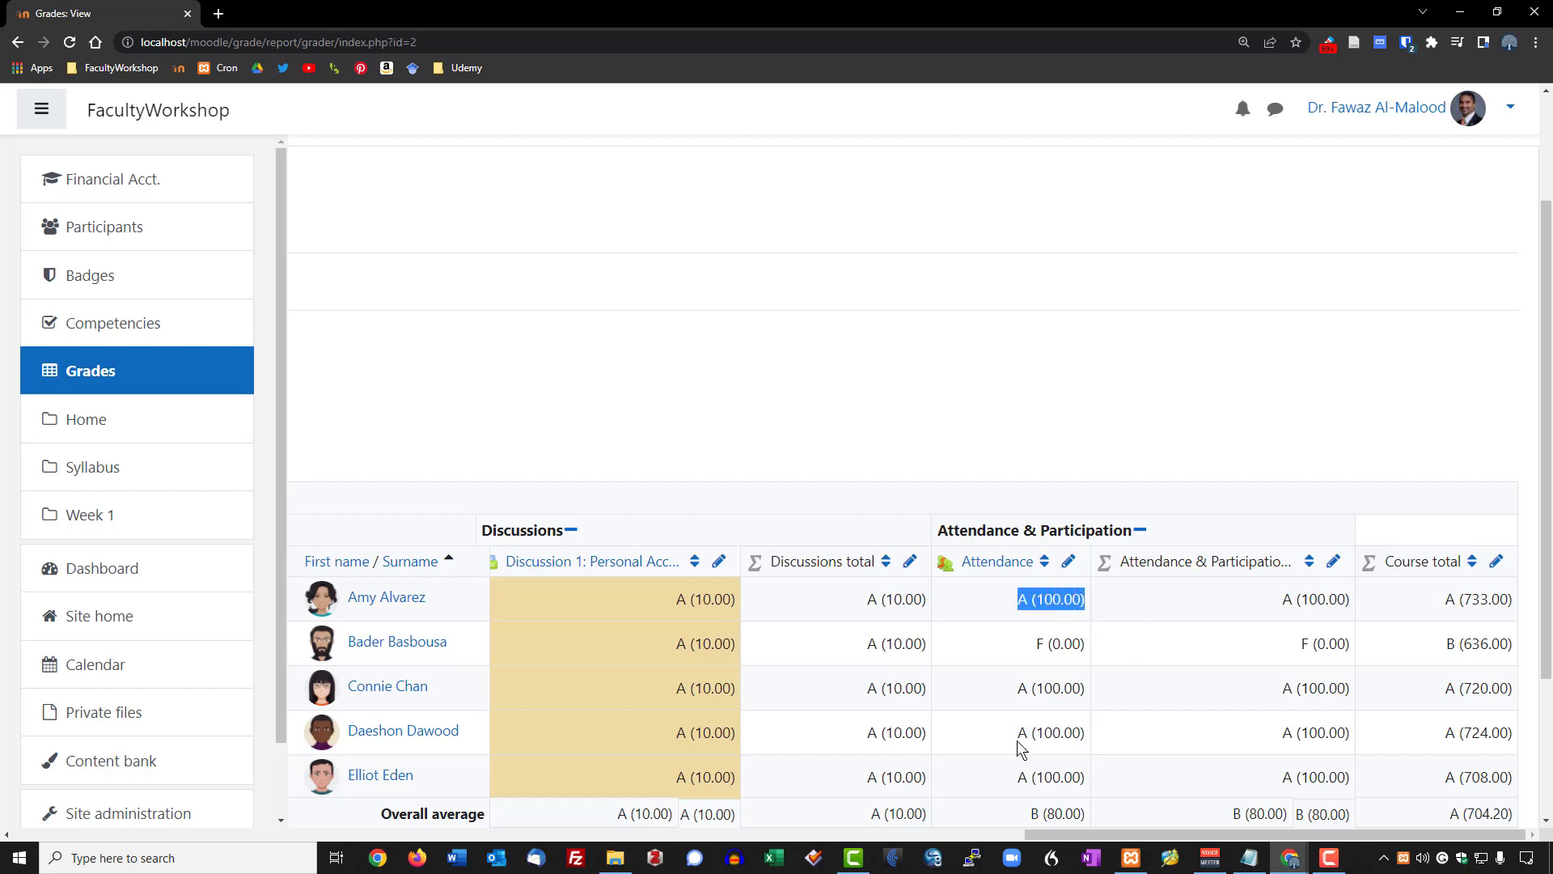
{"action": "left_click_drag", "start_coordinate": [1017, 736], "coordinate": [1087, 741]}
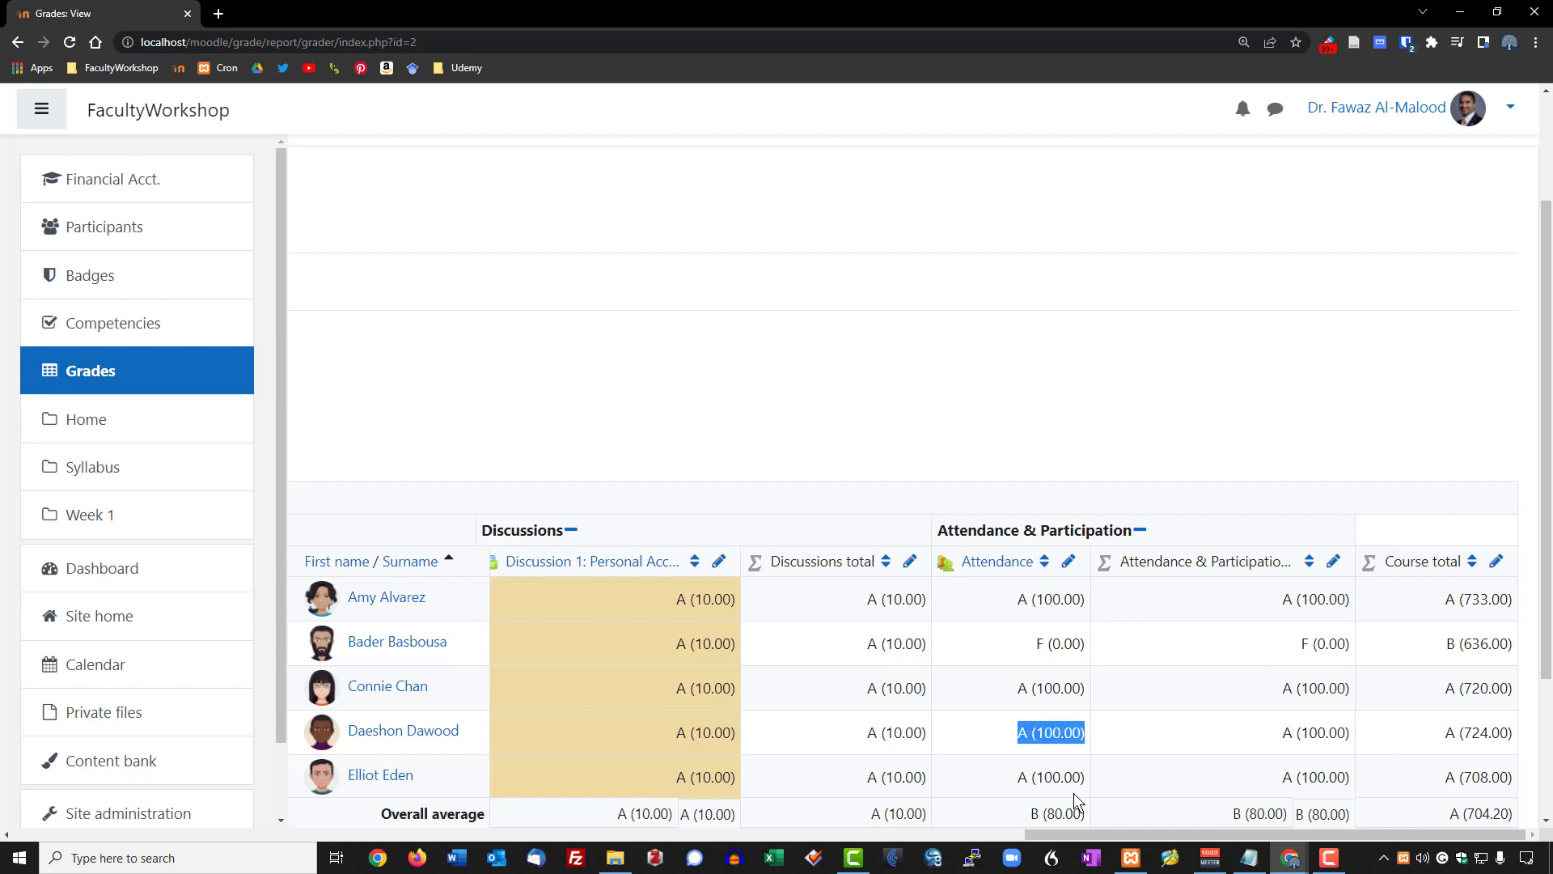